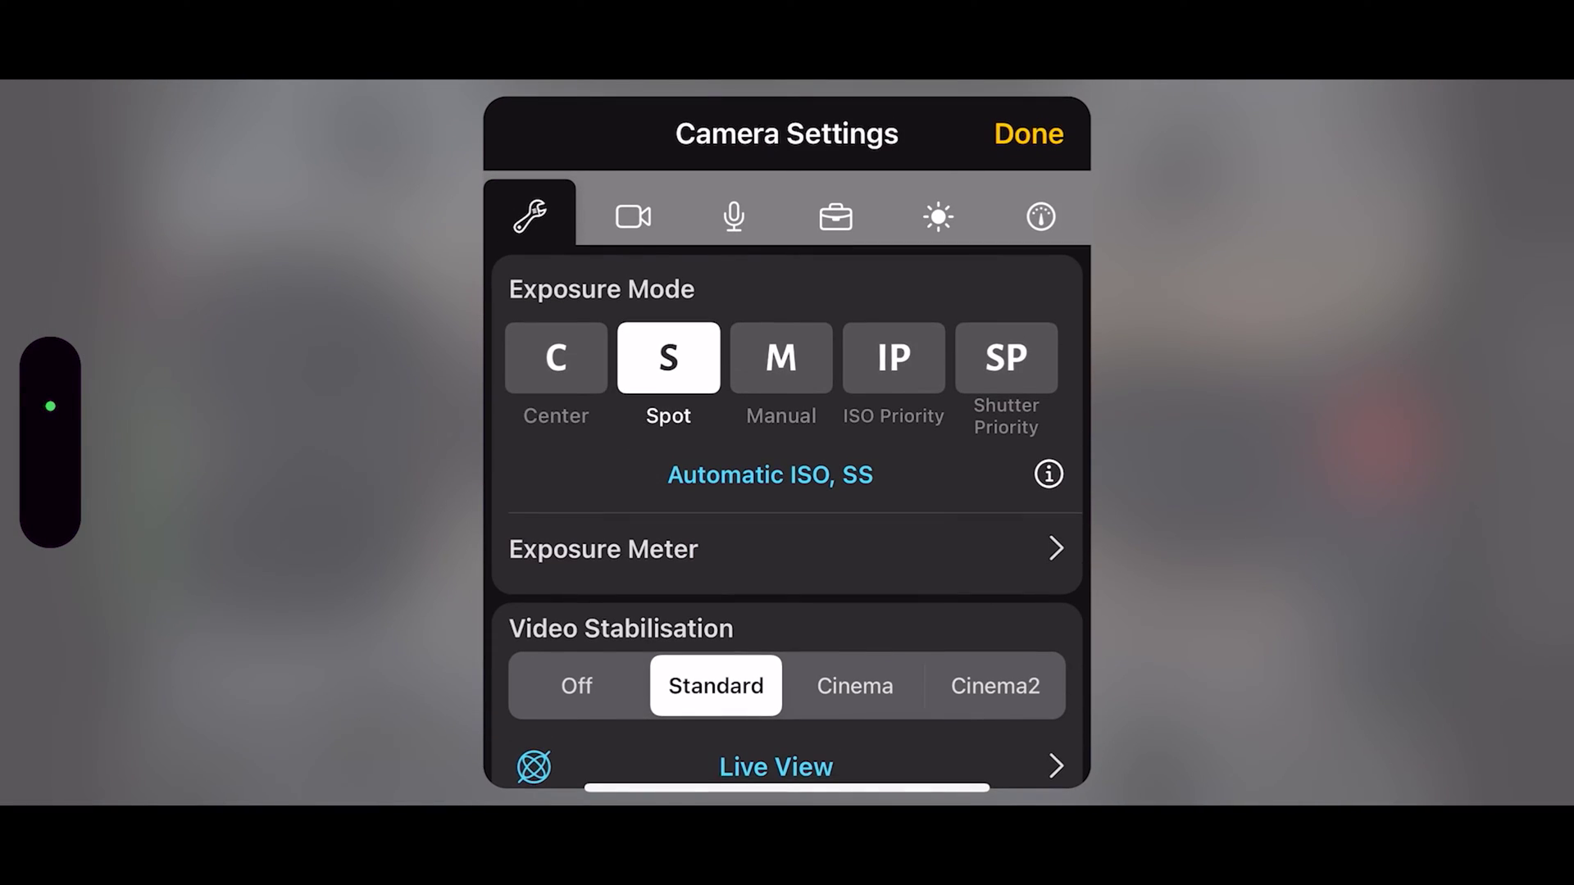
# Switch FiLMiC Pro's exposure metering to Center and return to the 4K ProRes 422 HLG viewfinder
pyautogui.click(555, 357)
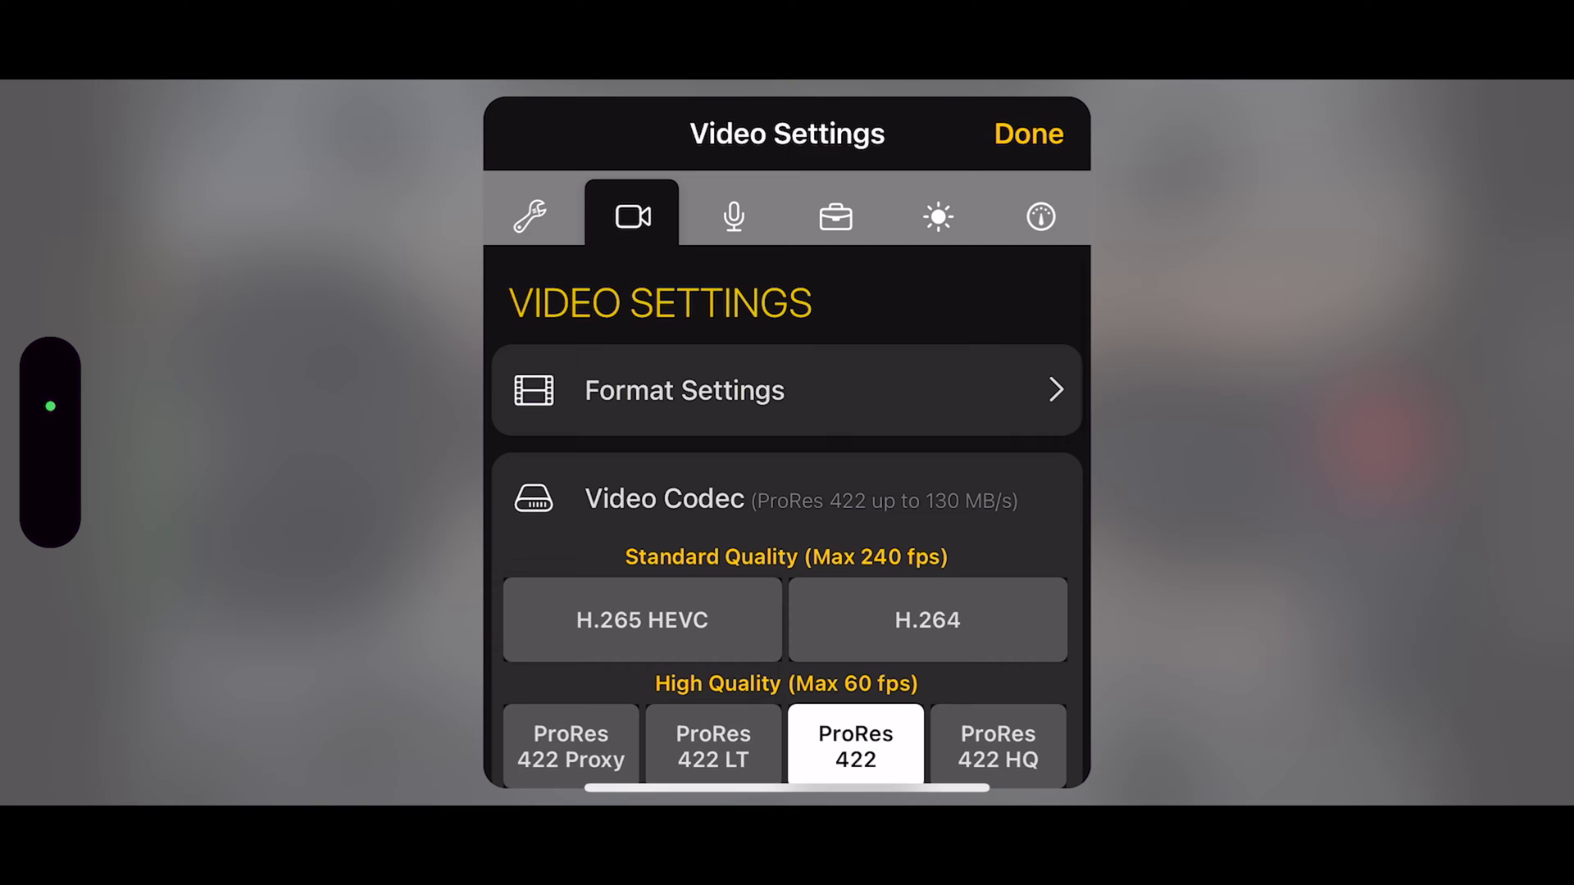
pyautogui.scroll(-3, 787, 525)
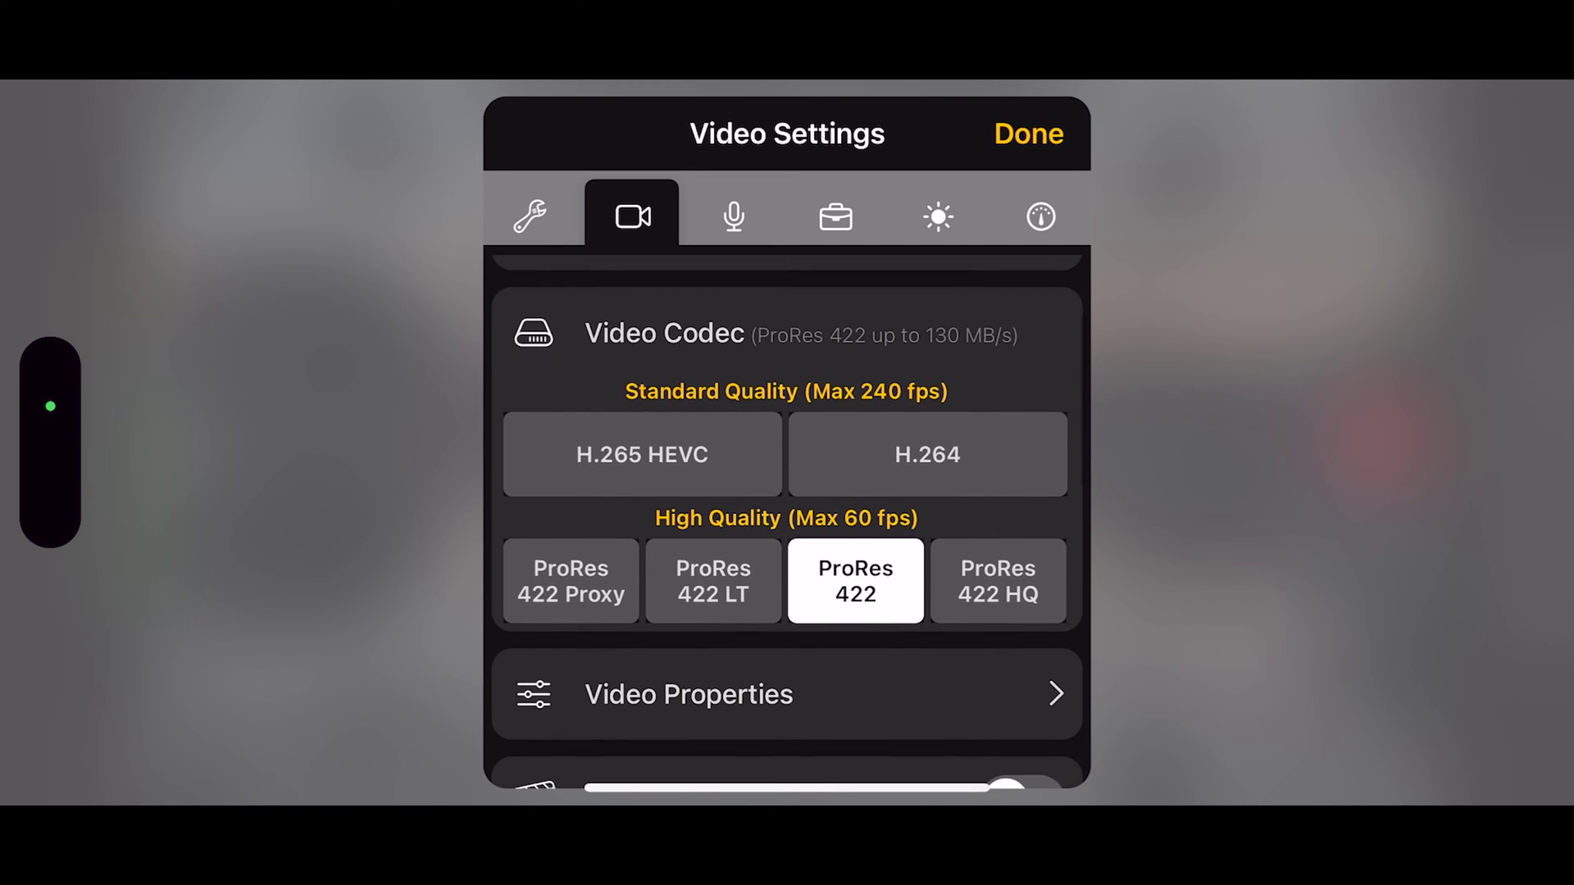
pyautogui.moveTo(787, 410); pyautogui.dragTo(787, 459)
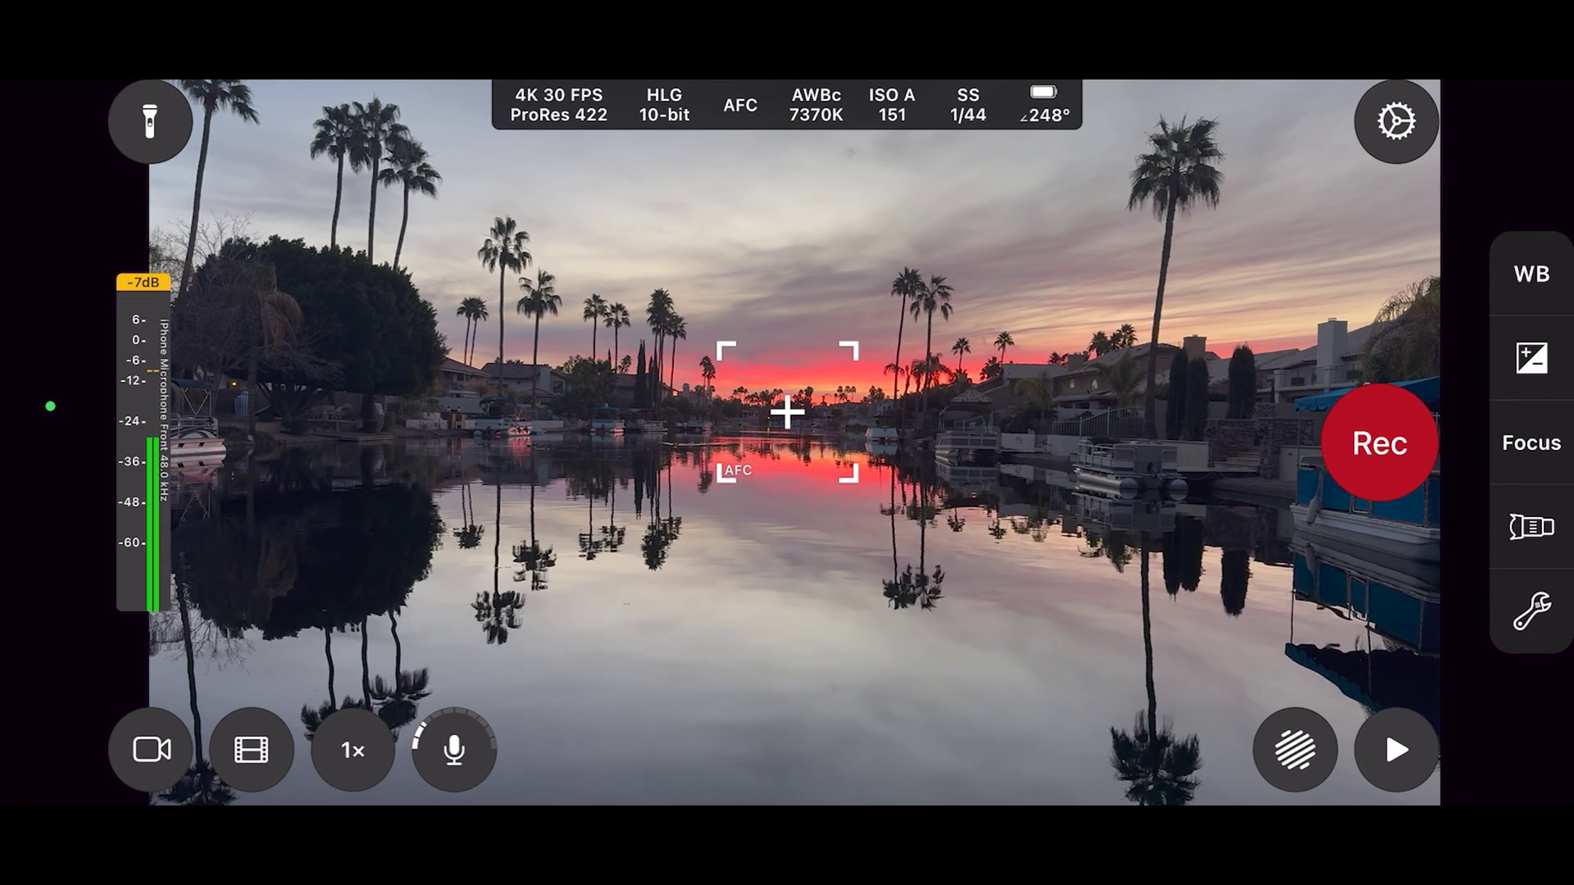
# Lock FiLMiC Pro's white balance at 7370K
pyautogui.click(1531, 274)
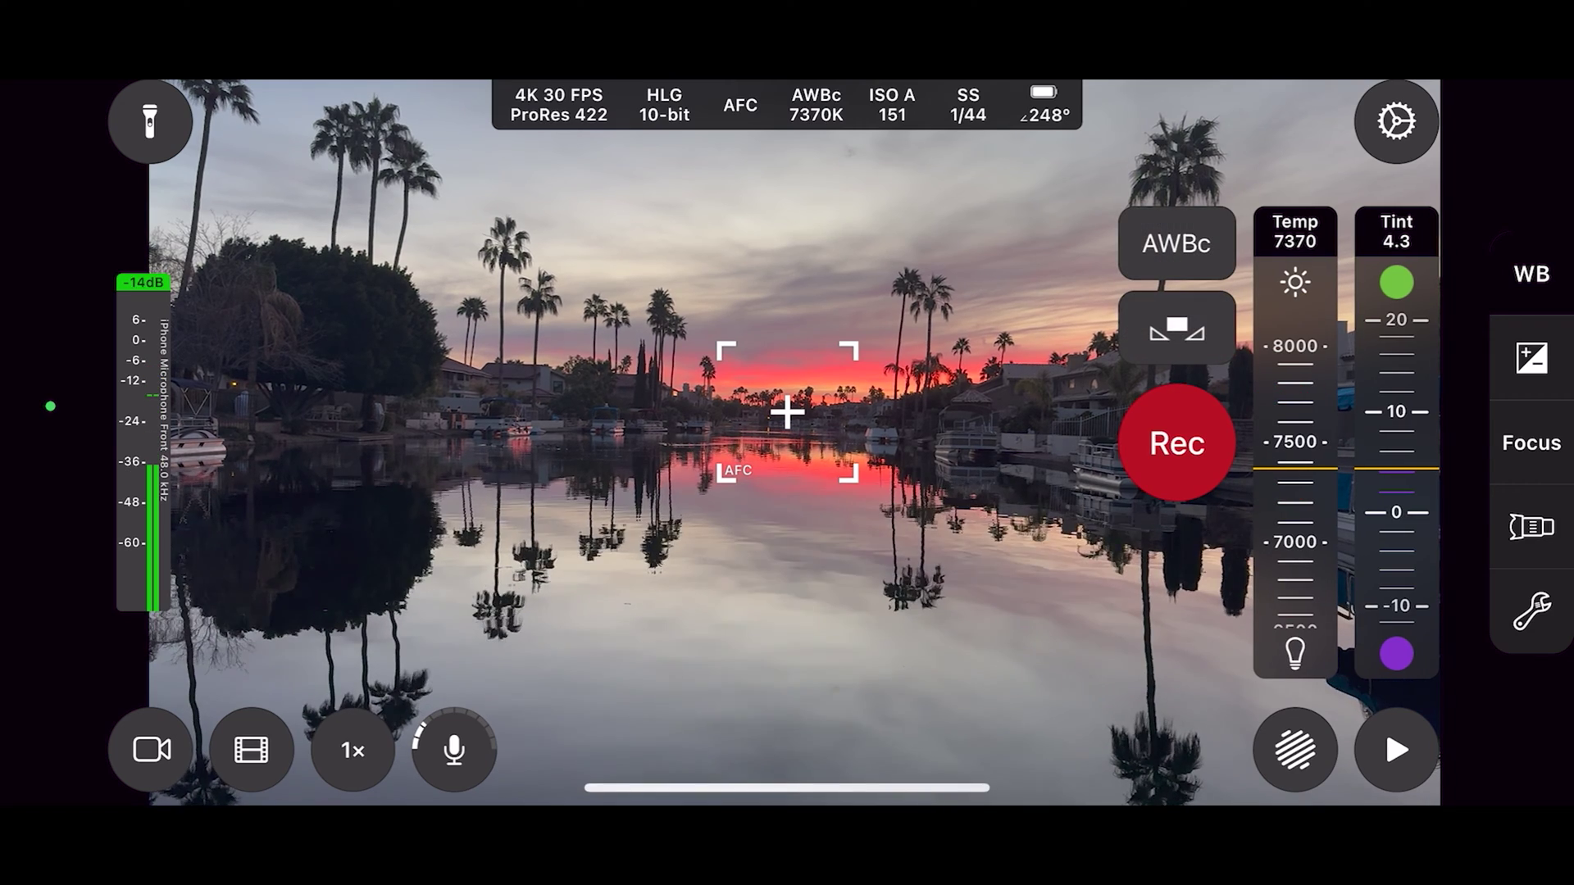
pyautogui.click(1176, 244)
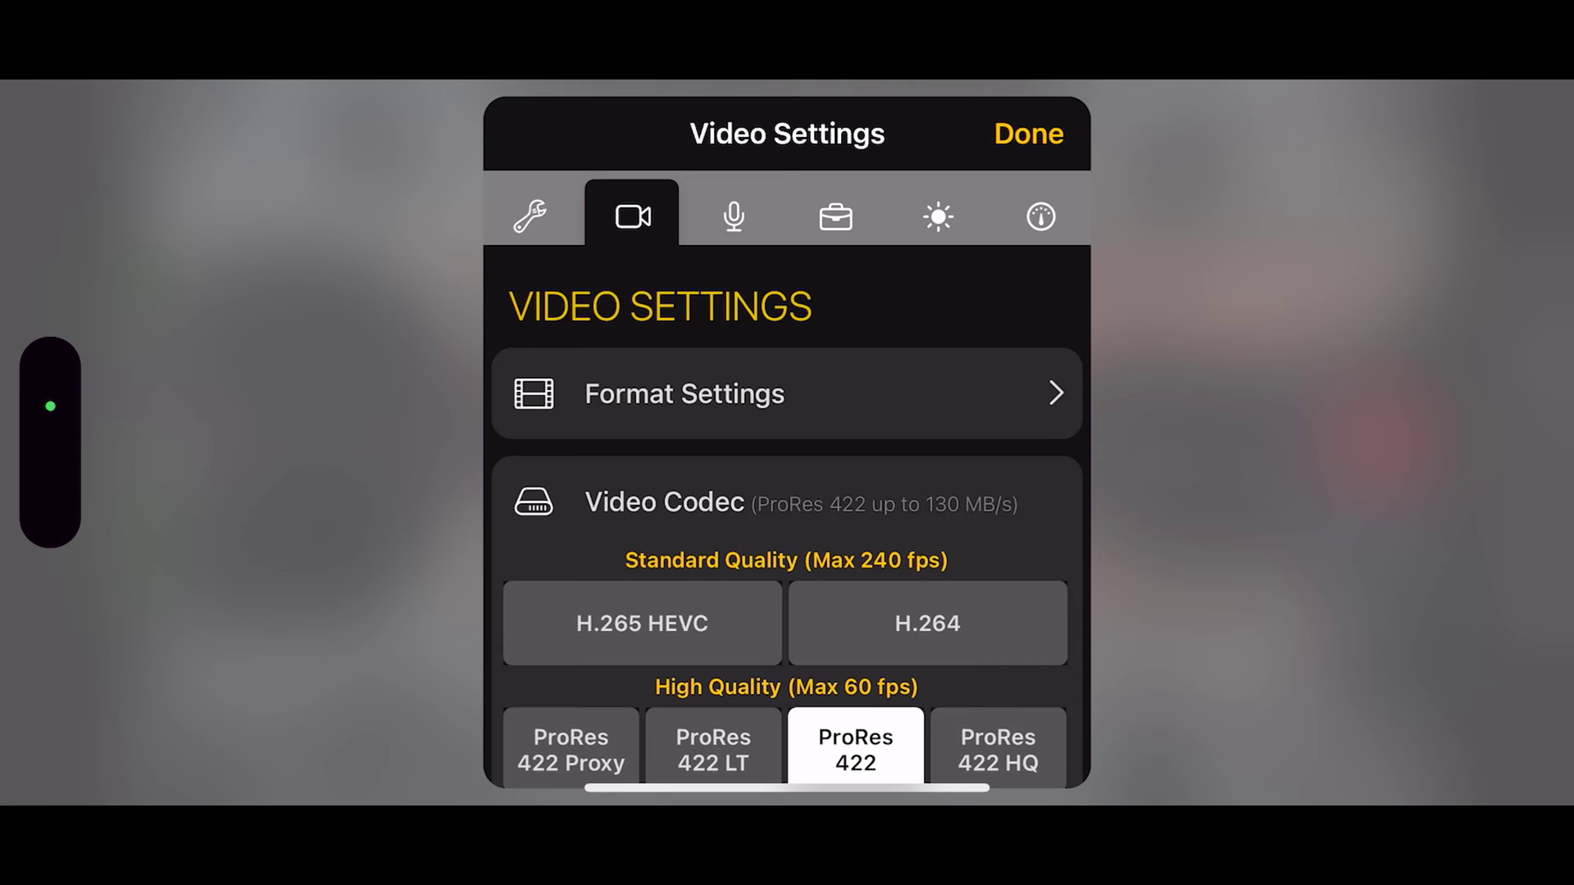
# Turn on Display Scopes in FiLMiC Pro's tools settings and return to the viewfinder
pyautogui.click(835, 216)
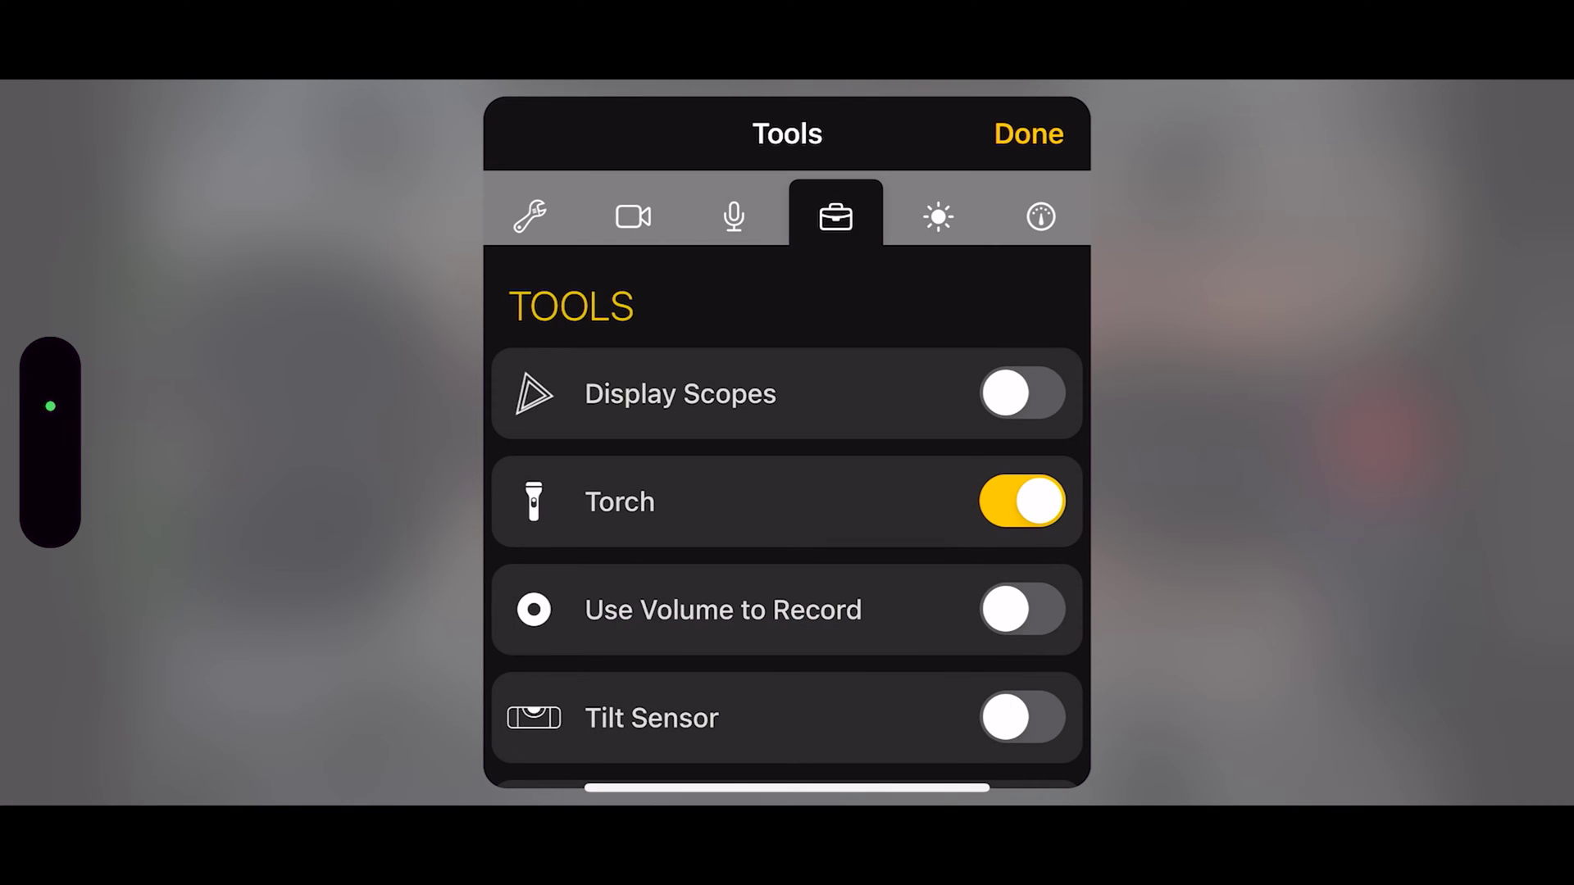
pyautogui.scroll(-2, 787, 491)
pyautogui.click(1022, 330)
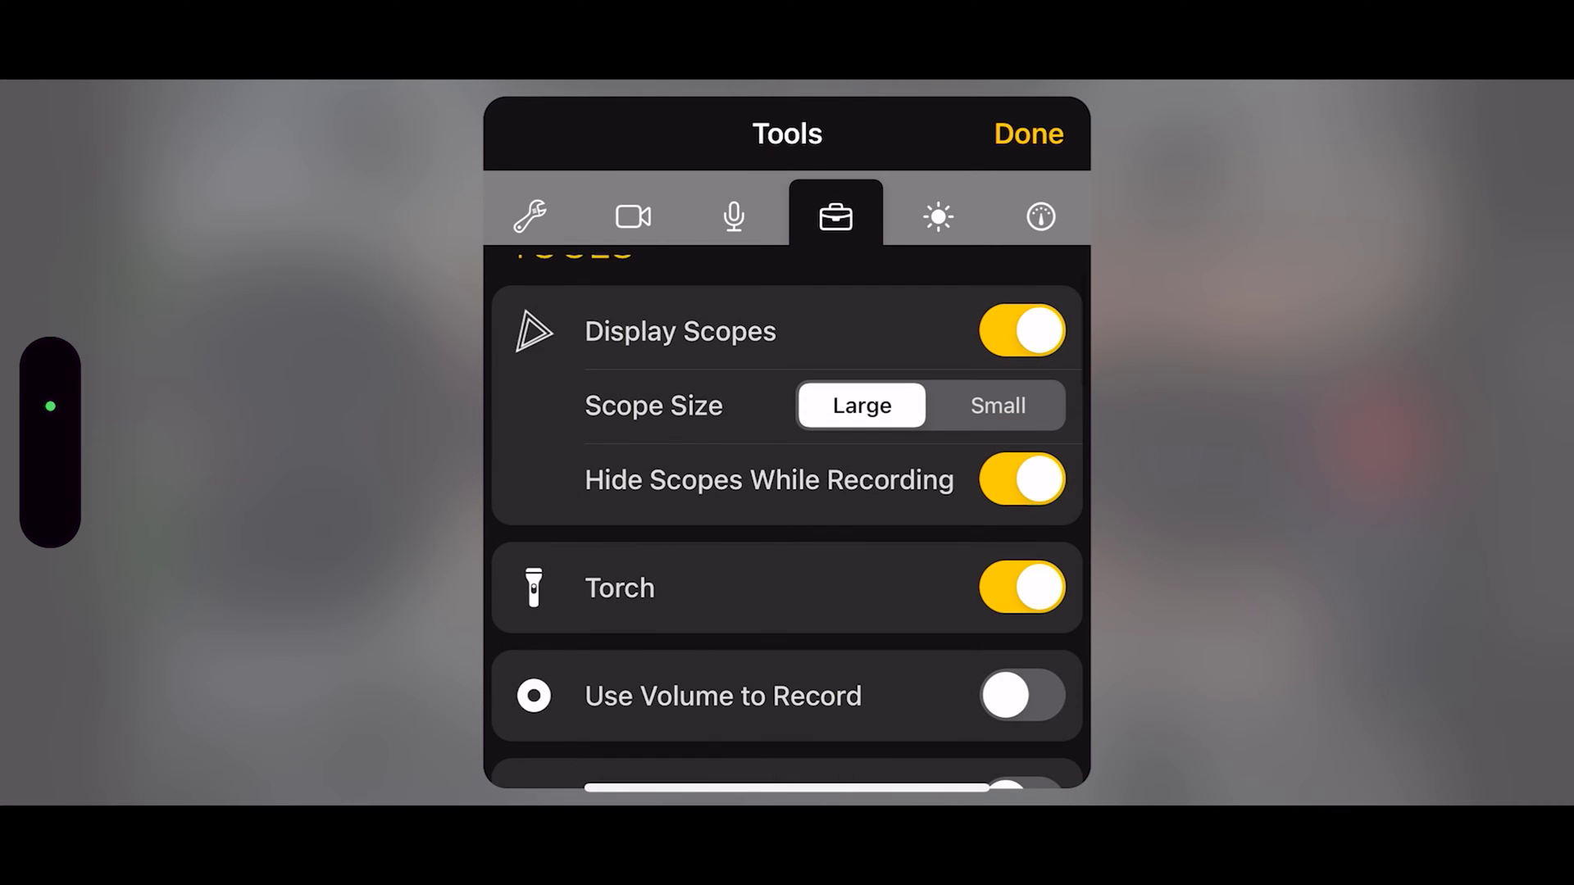
pyautogui.click(1029, 133)
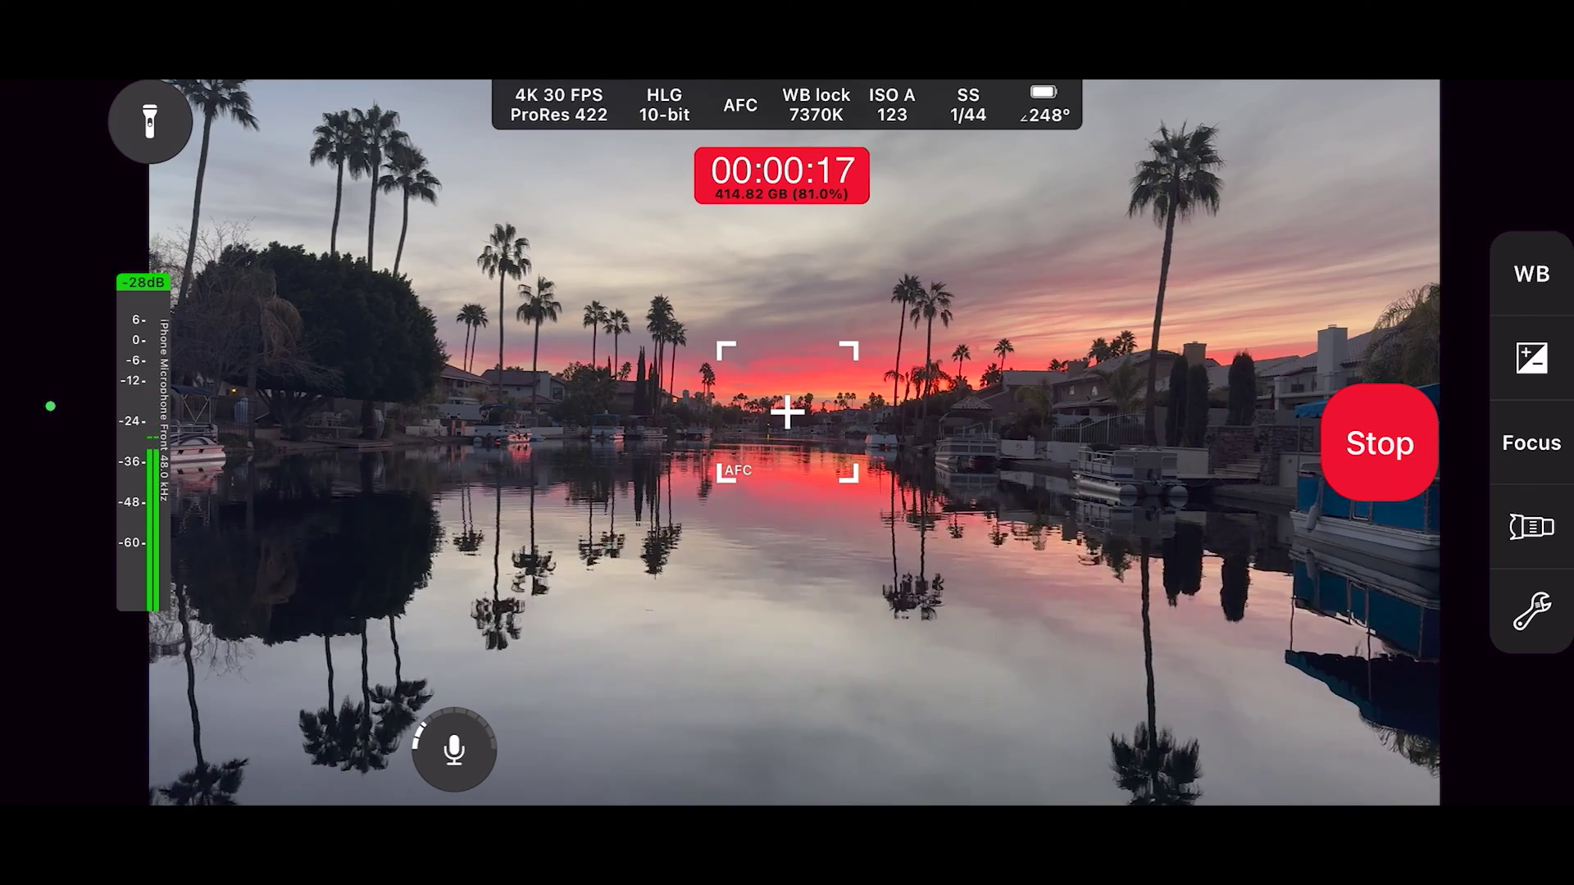
# Stop the roughly 17-second sunrise recording
pyautogui.click(1380, 442)
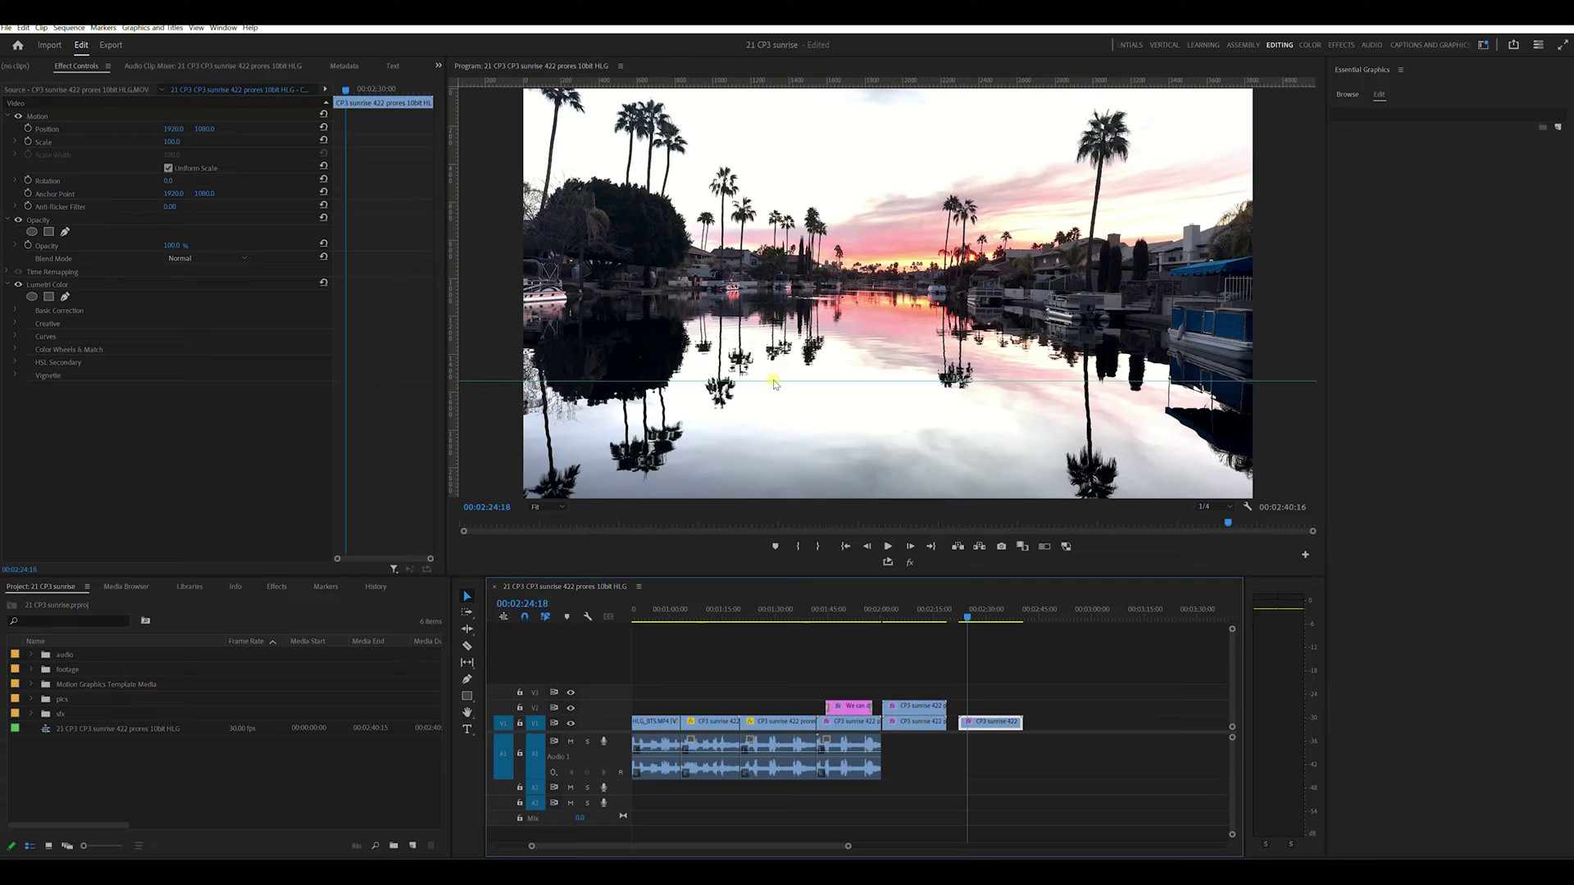
# Delete the Program monitor guide and scrub the playhead onto the final sunrise clip
pyautogui.moveTo(772, 381); pyautogui.dragTo(782, 79)
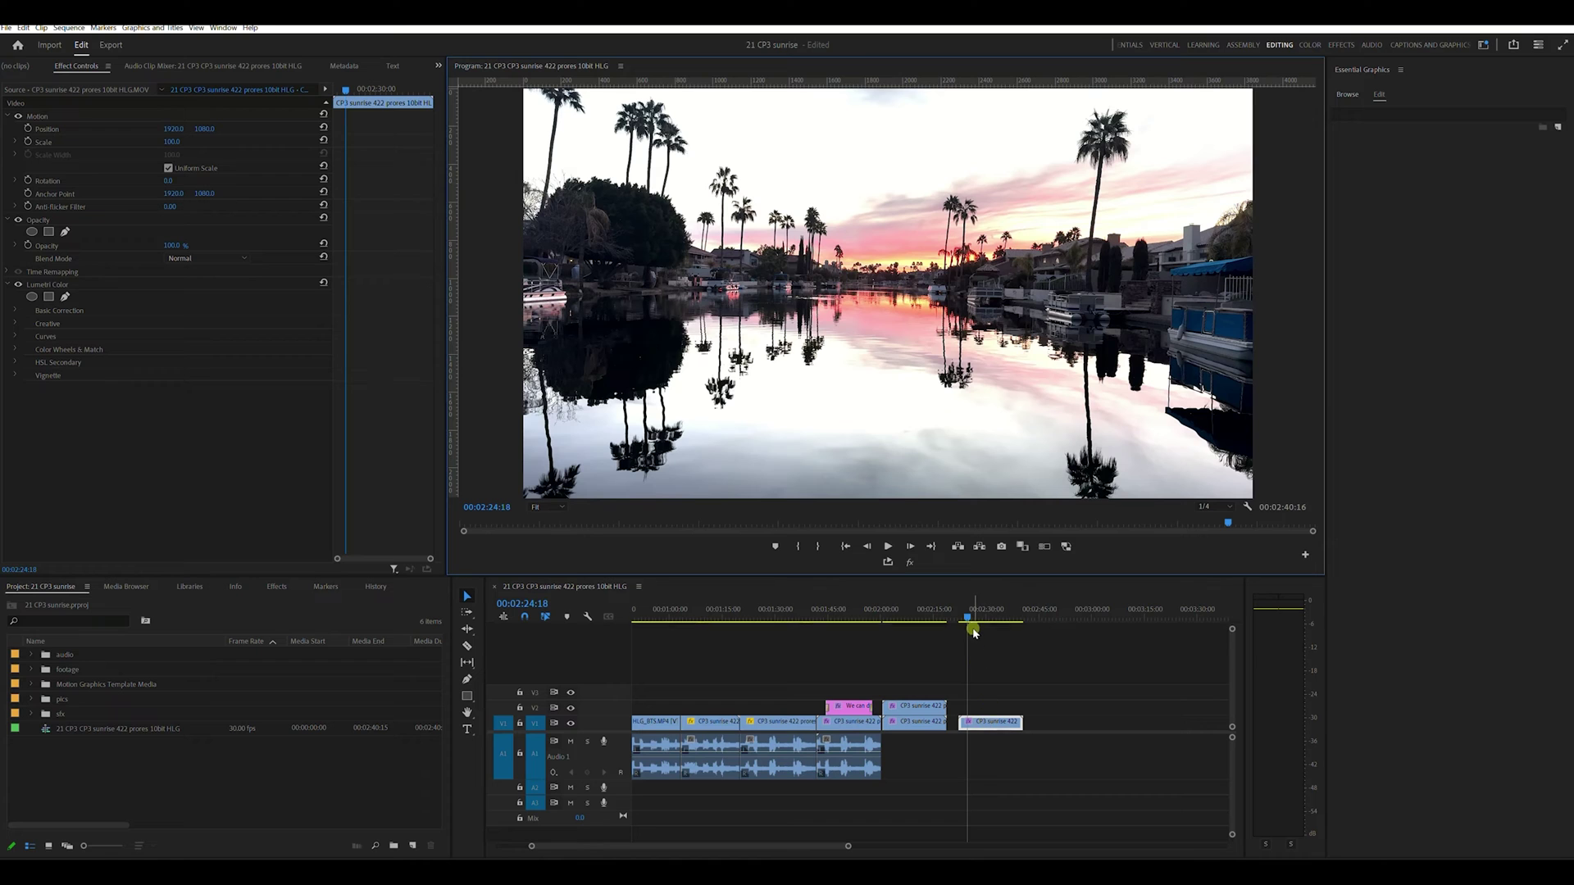
pyautogui.moveTo(966, 619); pyautogui.dragTo(978, 624)
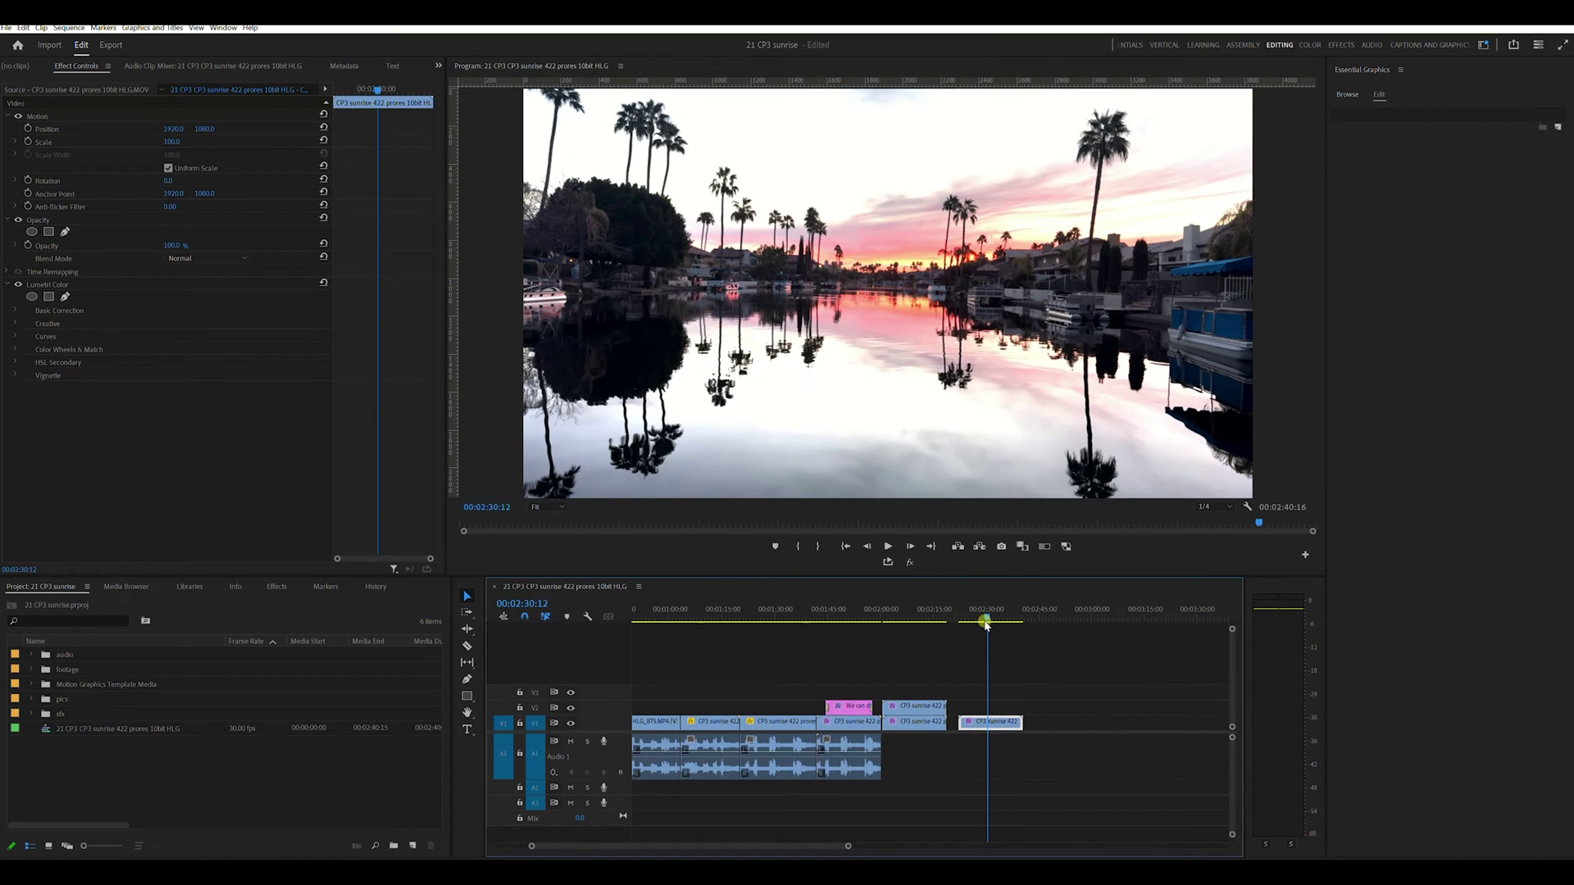
pyautogui.click(896, 618)
pyautogui.moveTo(895, 619)
pyautogui.mouseDown()
pyautogui.moveTo(918, 623)
pyautogui.moveTo(871, 623)
pyautogui.moveTo(911, 625)
pyautogui.mouseUp()
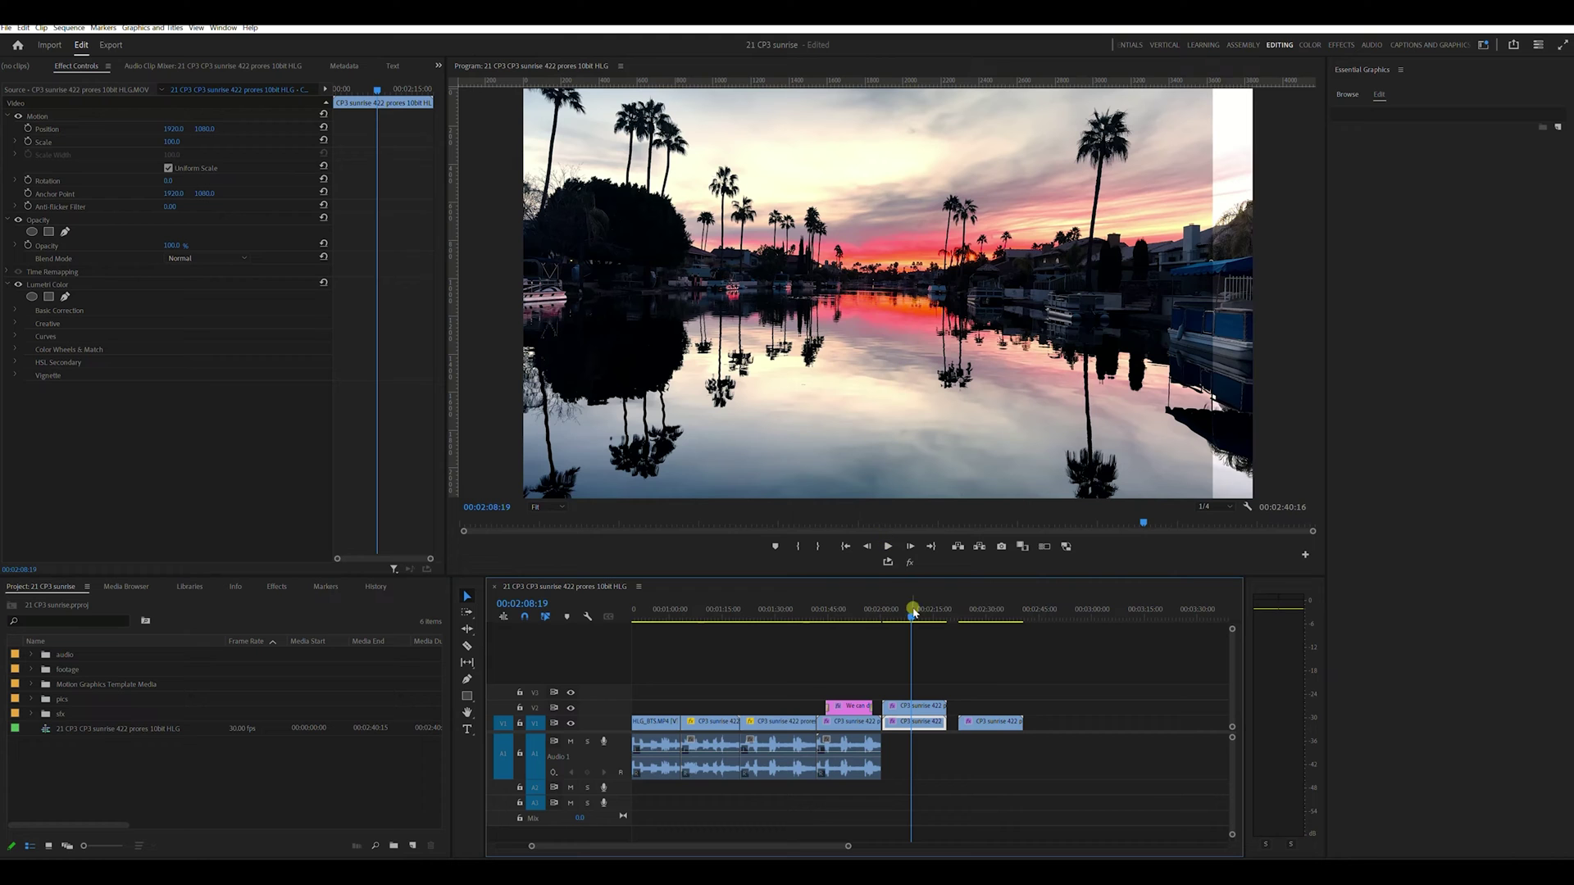
pyautogui.moveTo(909, 621); pyautogui.dragTo(879, 614)
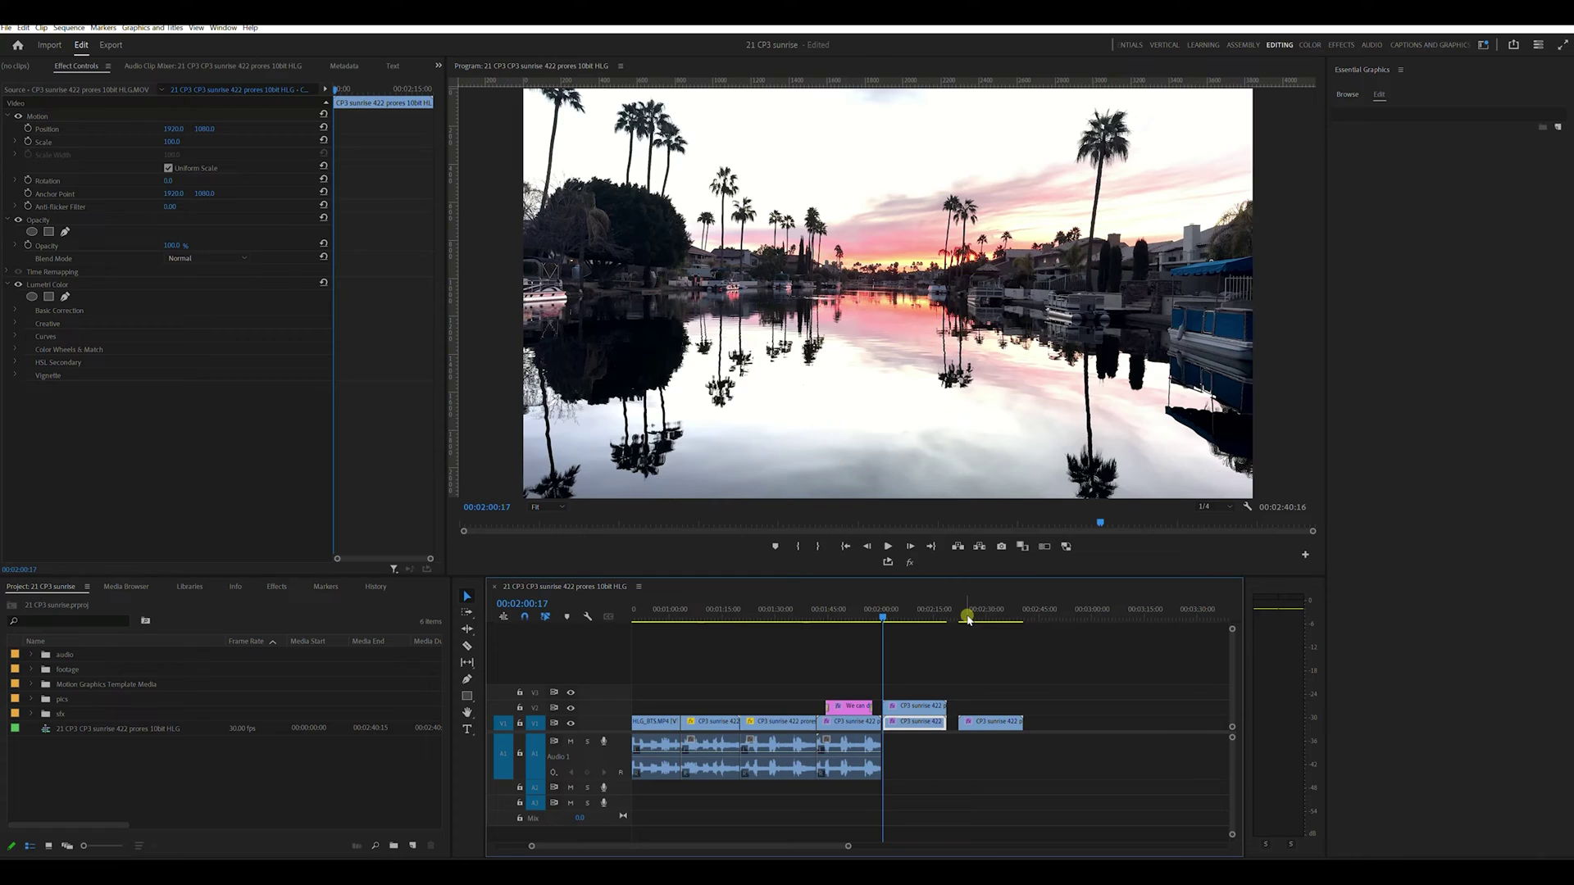
pyautogui.moveTo(968, 616); pyautogui.dragTo(986, 619)
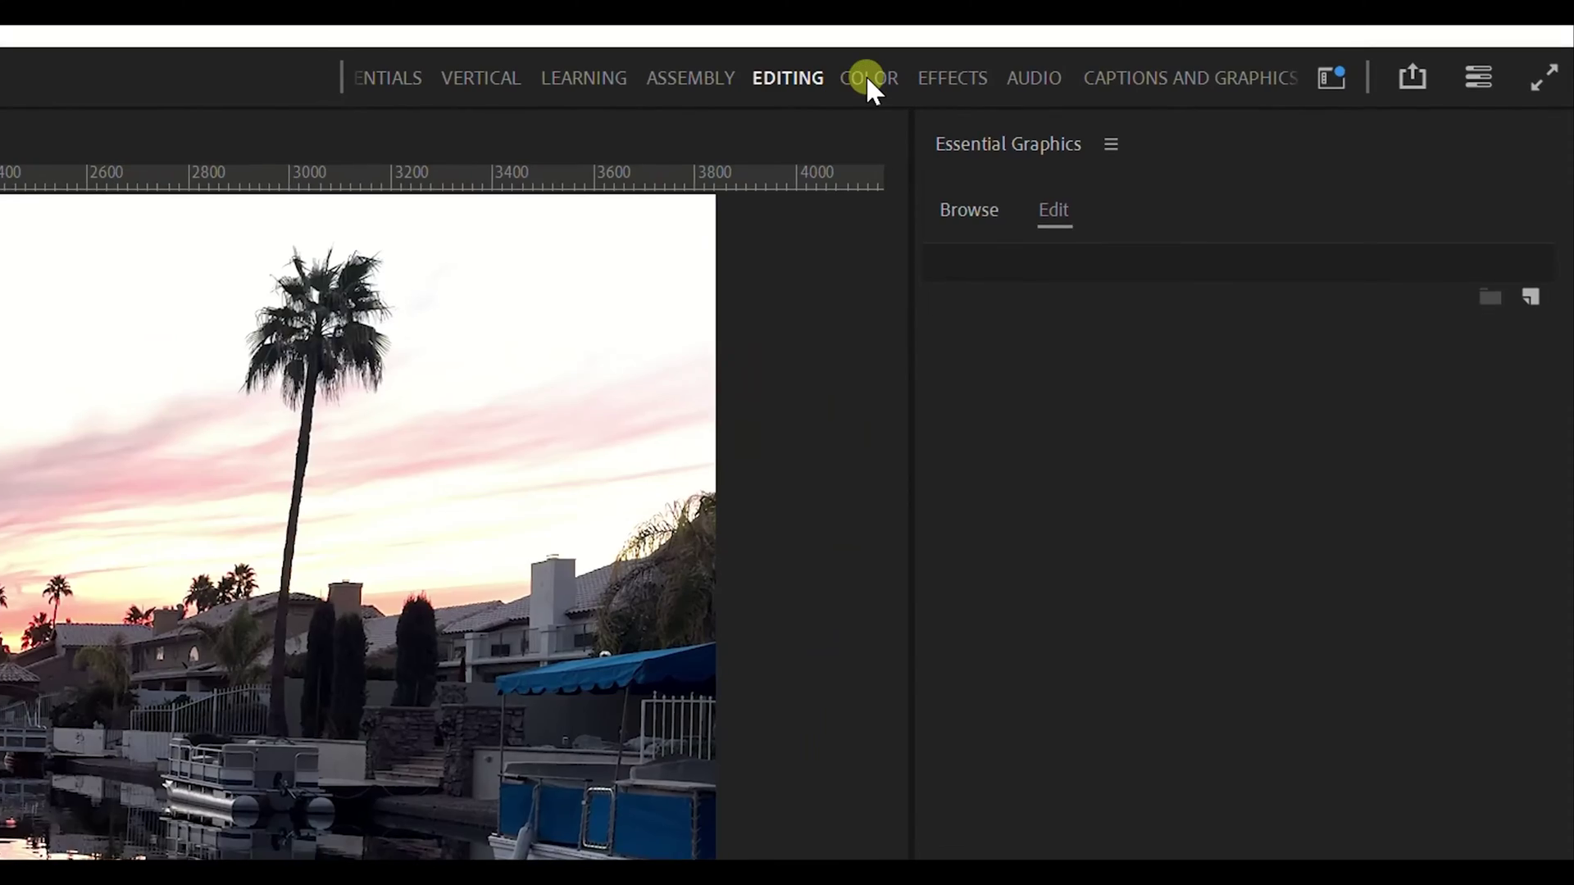
# Switch to the Color workspace and select the final sunrise clip on the timeline
pyautogui.click(1310, 45)
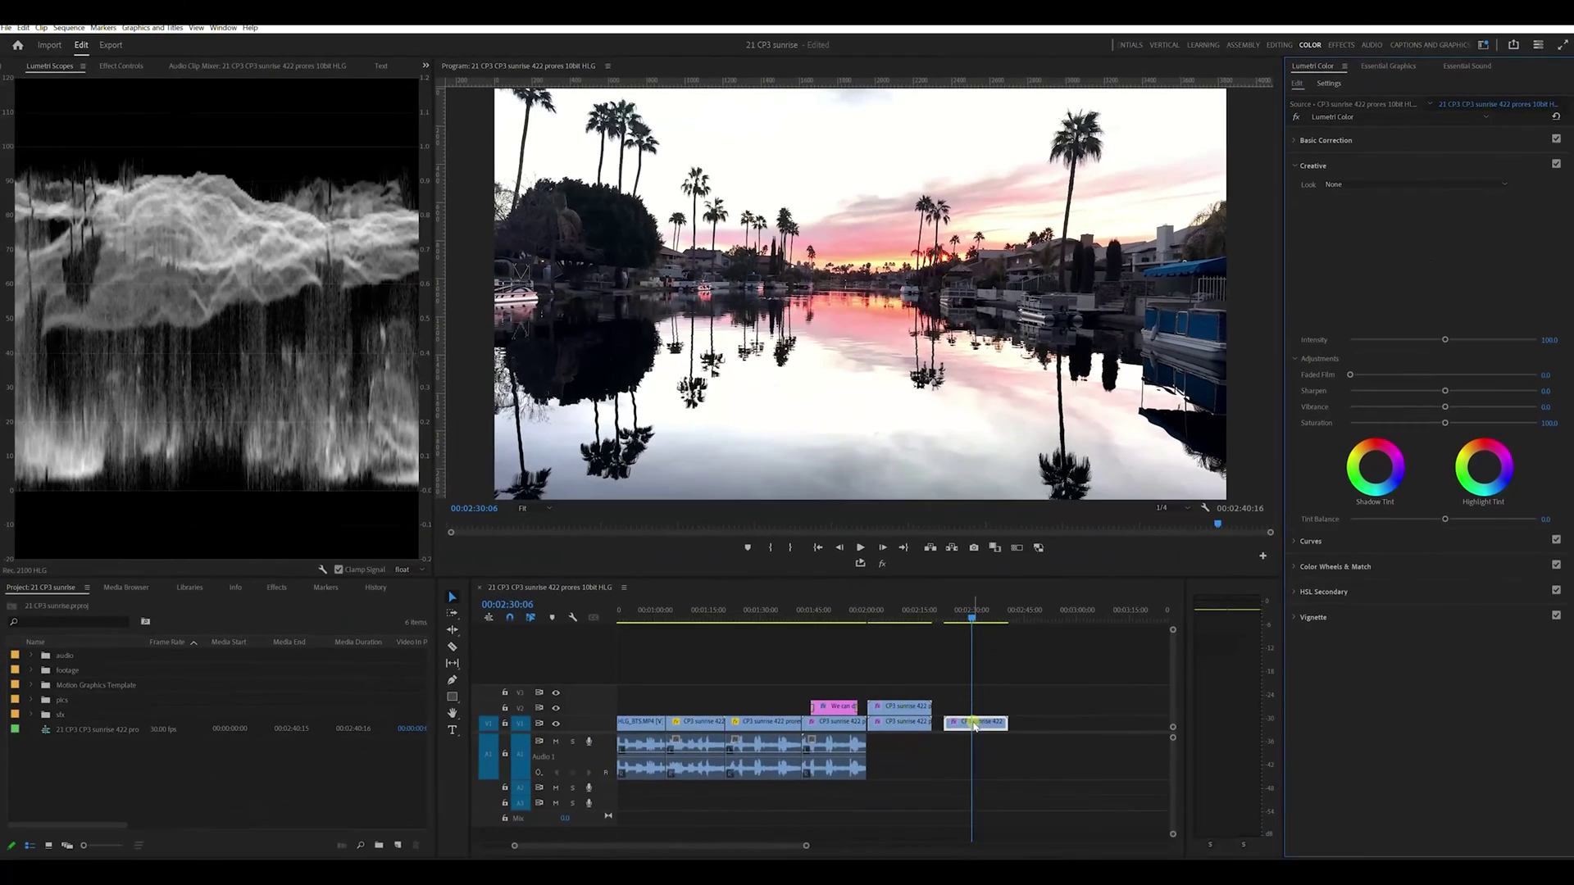
pyautogui.click(973, 723)
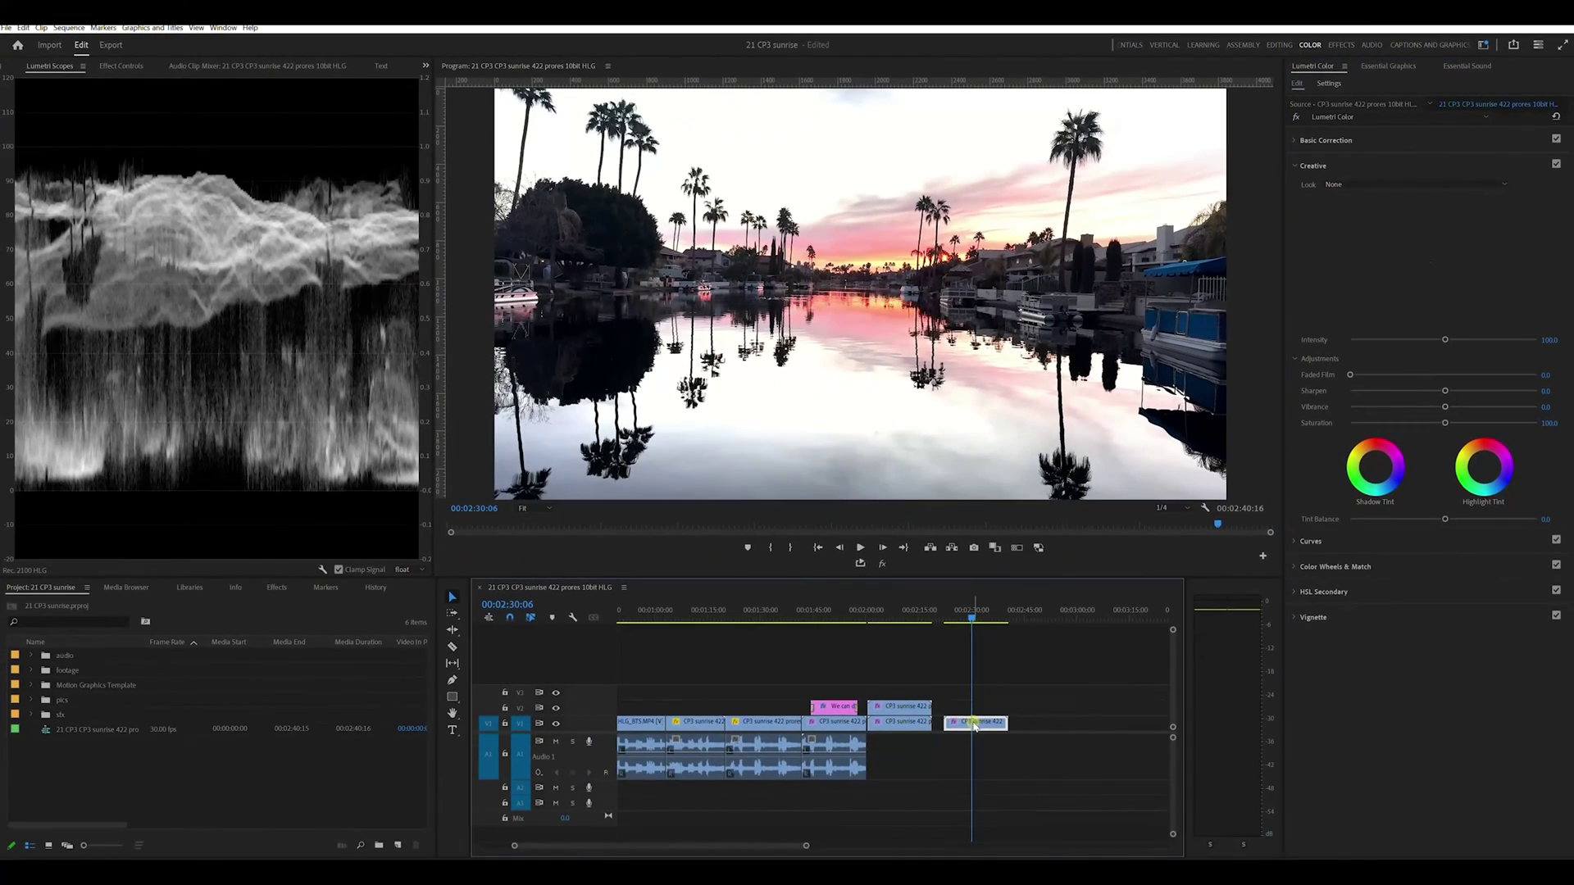
pyautogui.click(120, 67)
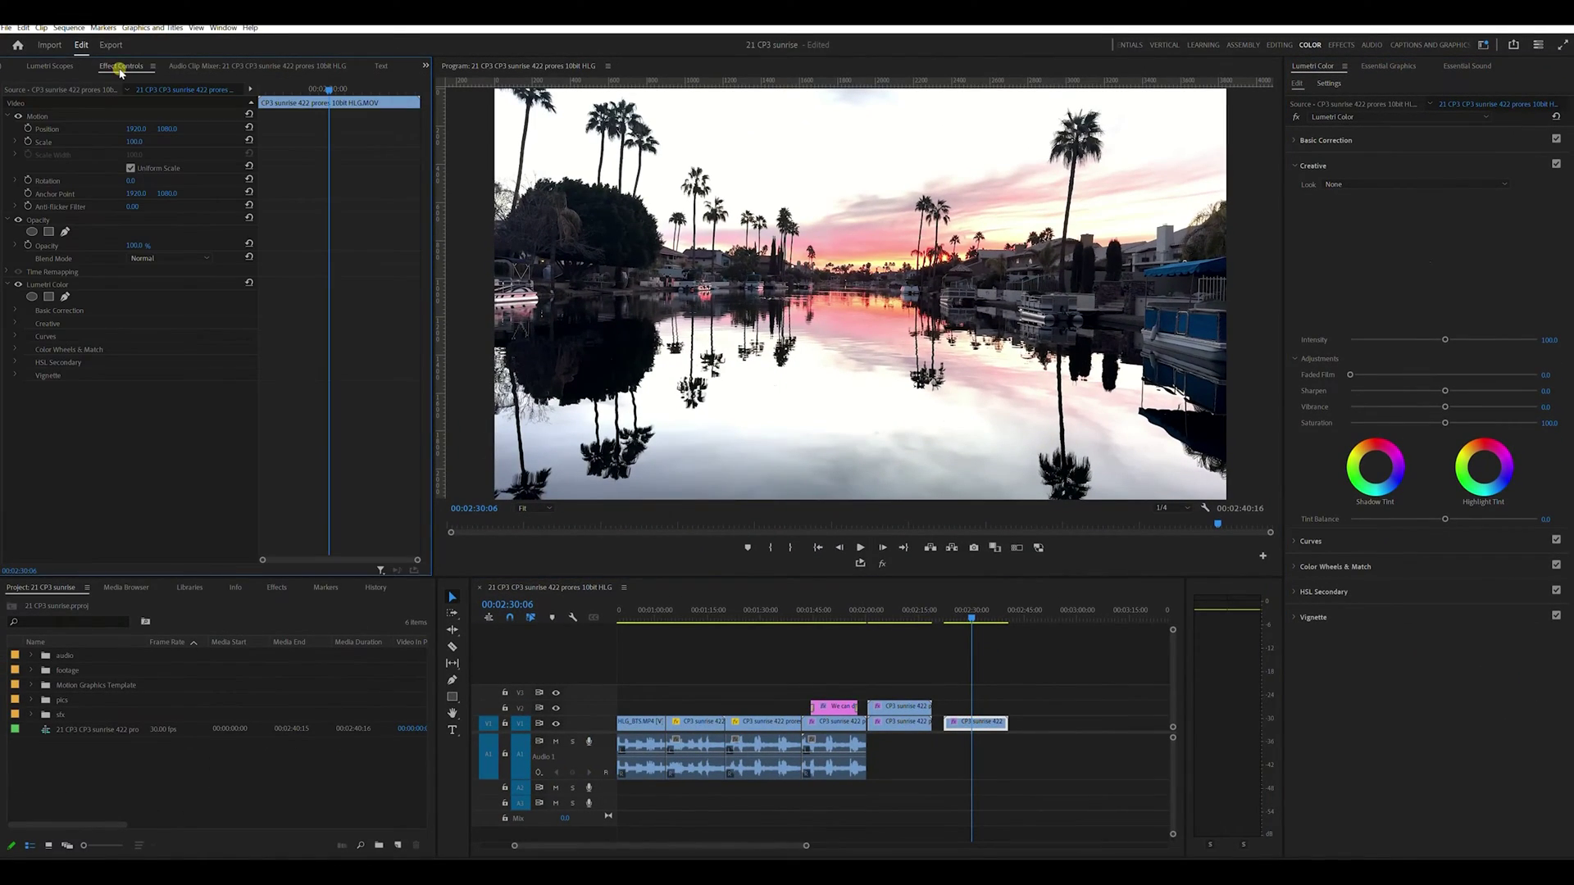
pyautogui.click(49, 66)
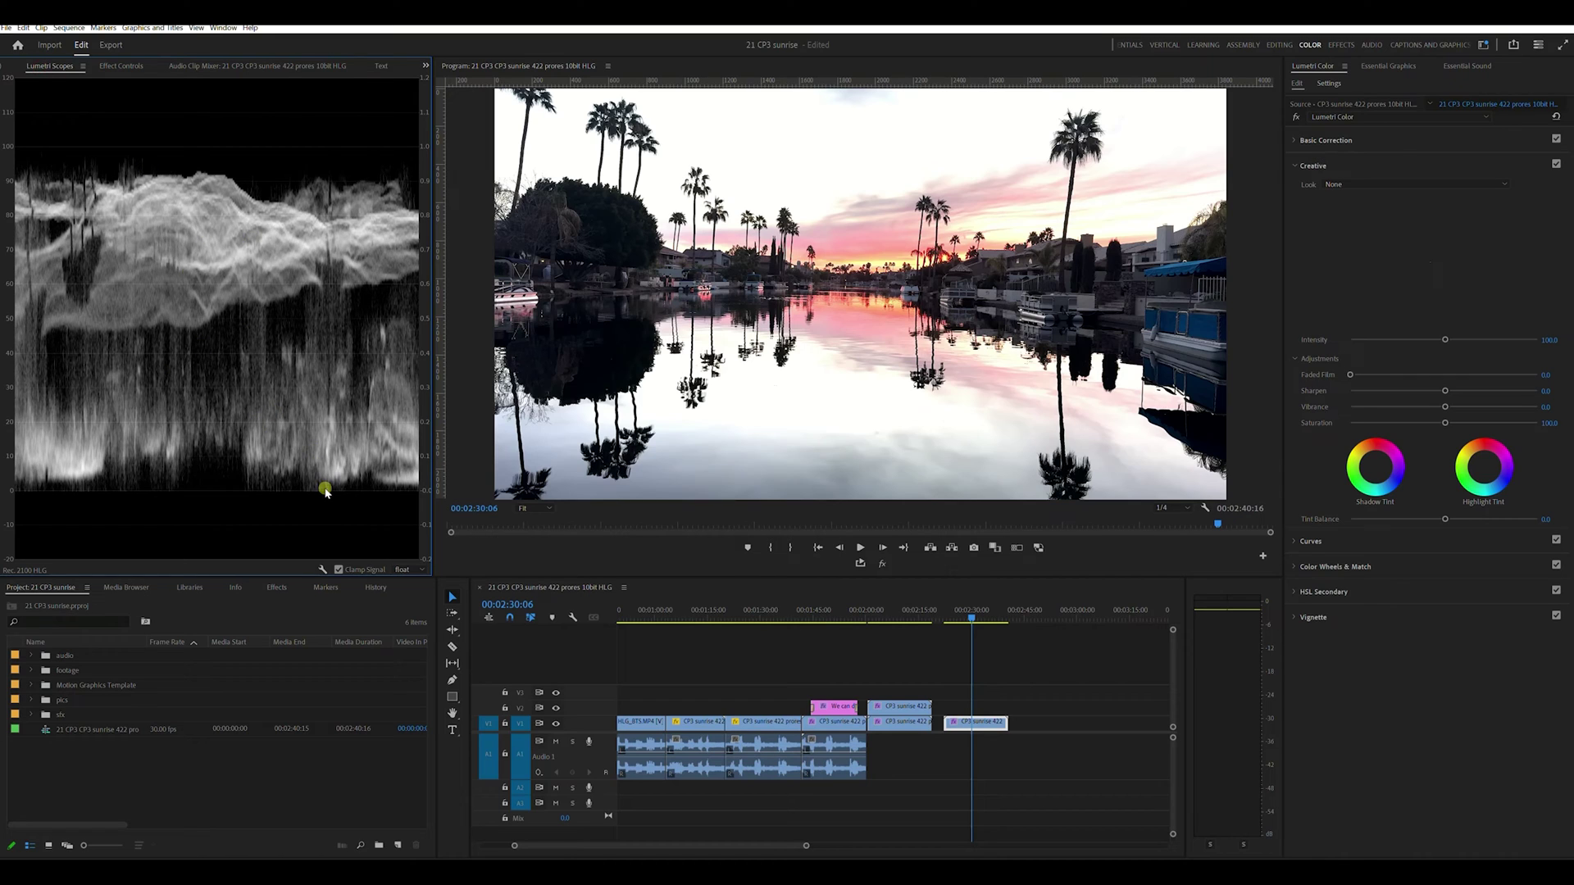
# Set Lumetri Scopes to Waveform (Luma) with guides at the 0 and 100 levels
pyautogui.click(325, 571)
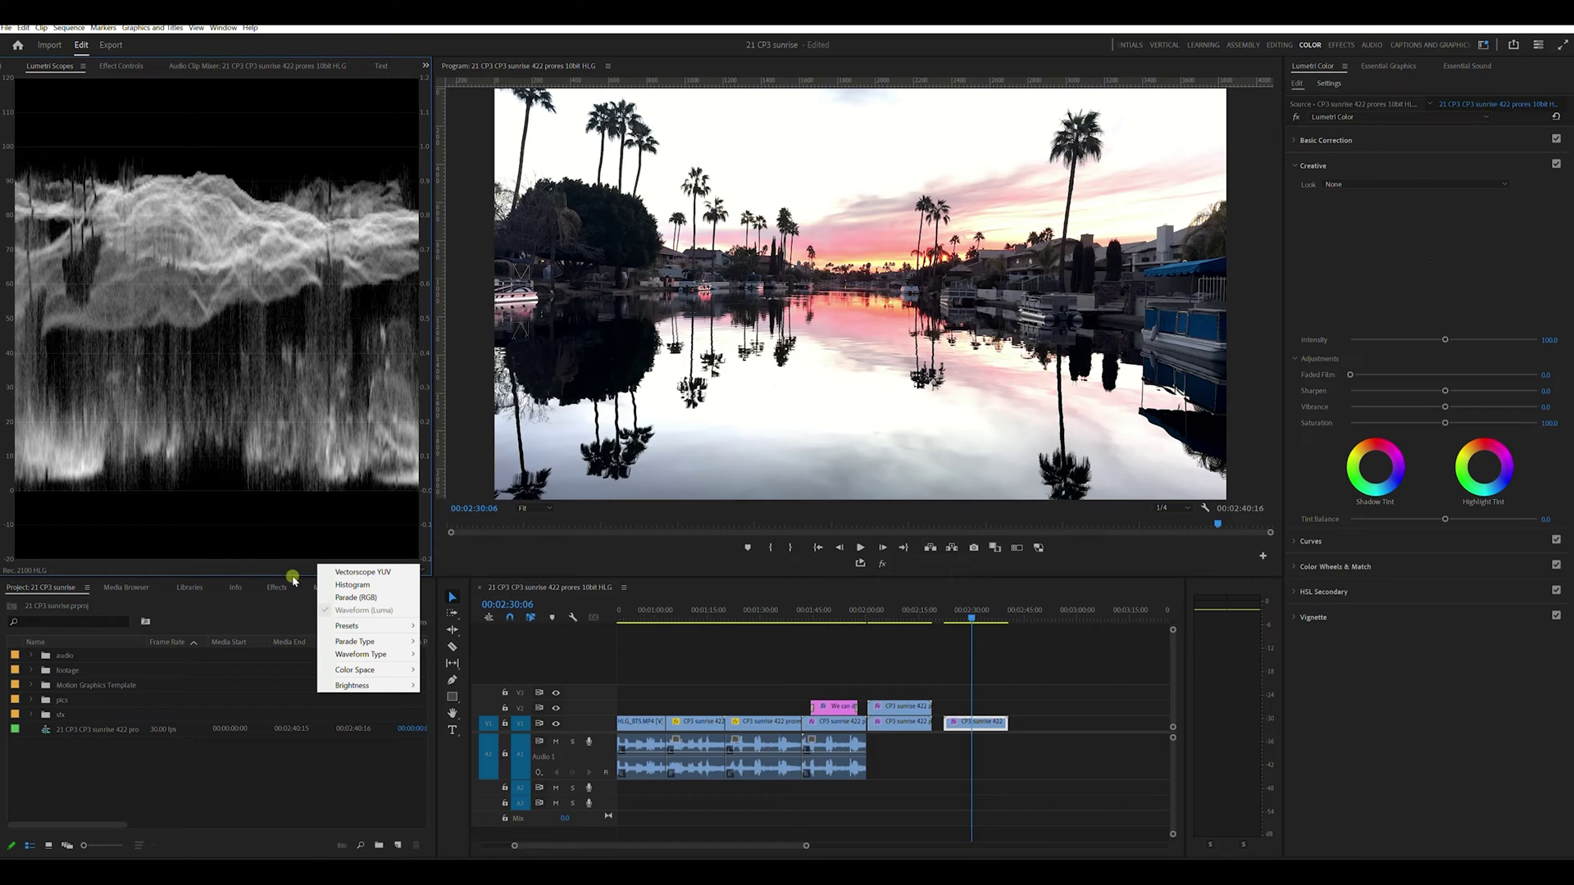
pyautogui.click(286, 610)
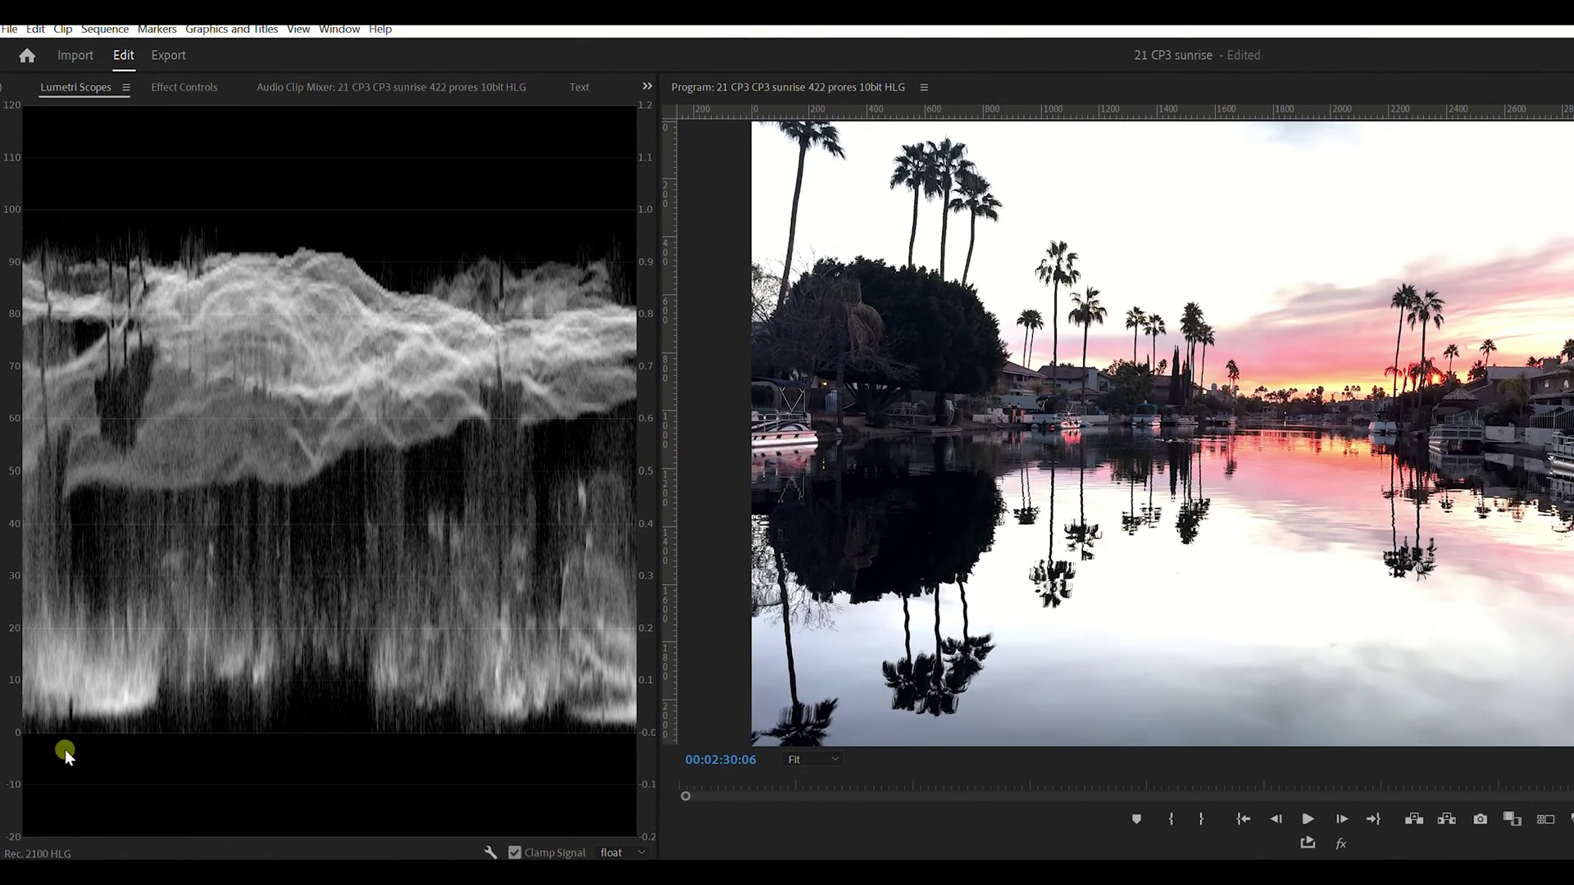
pyautogui.moveTo(66, 749); pyautogui.dragTo(95, 739)
pyautogui.moveTo(297, 386); pyautogui.dragTo(106, 205)
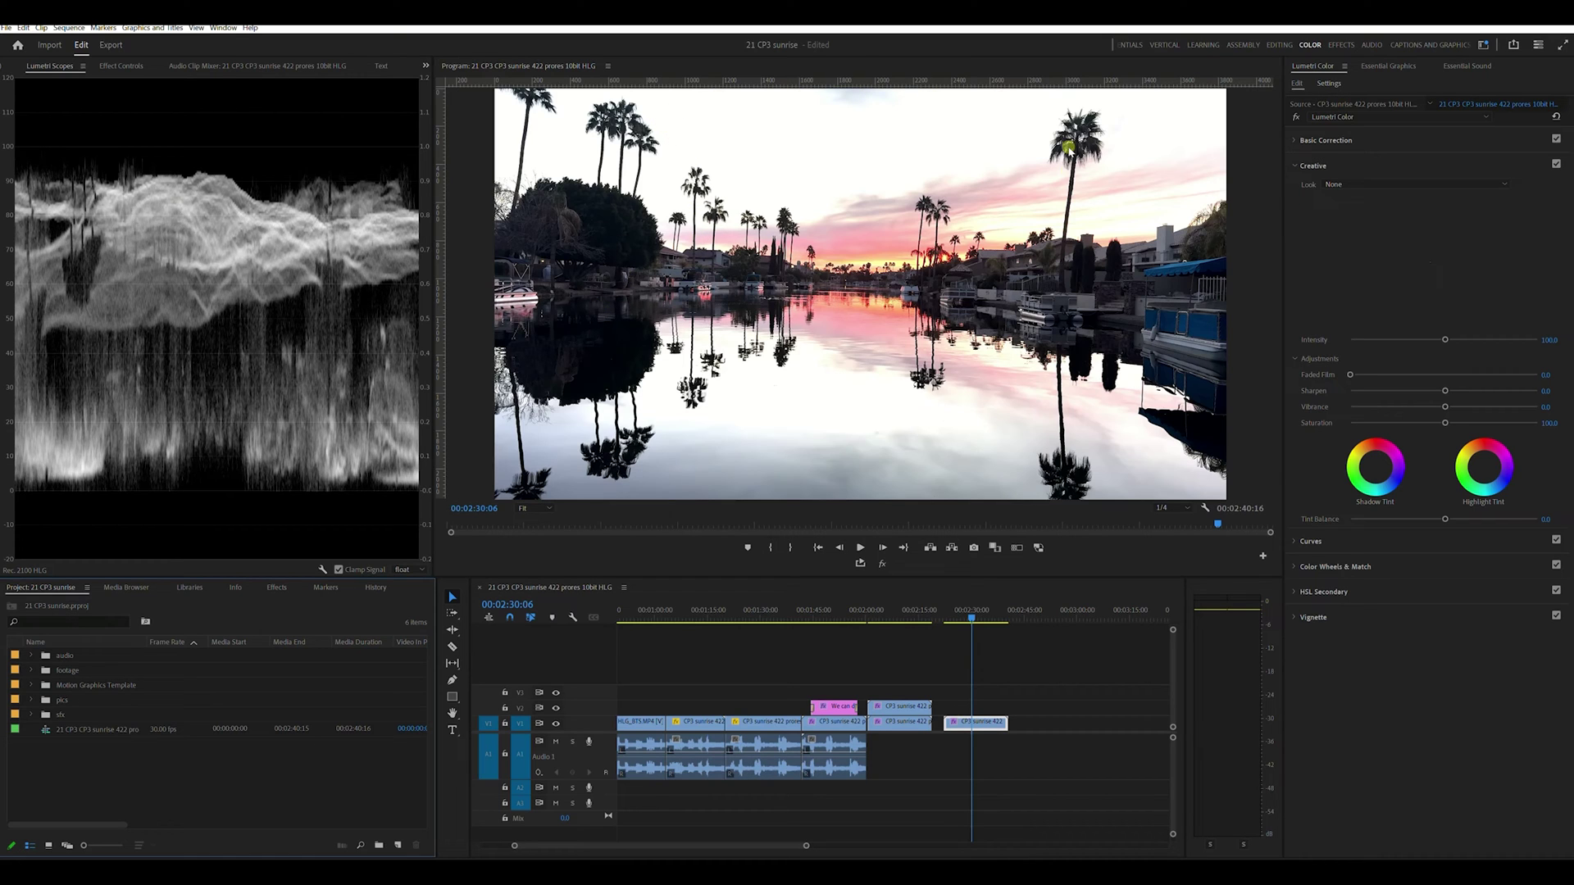
# Scrub from an earlier clip back to the final sunrise clip and expand Lumetri Basic Correction
pyautogui.click(823, 613)
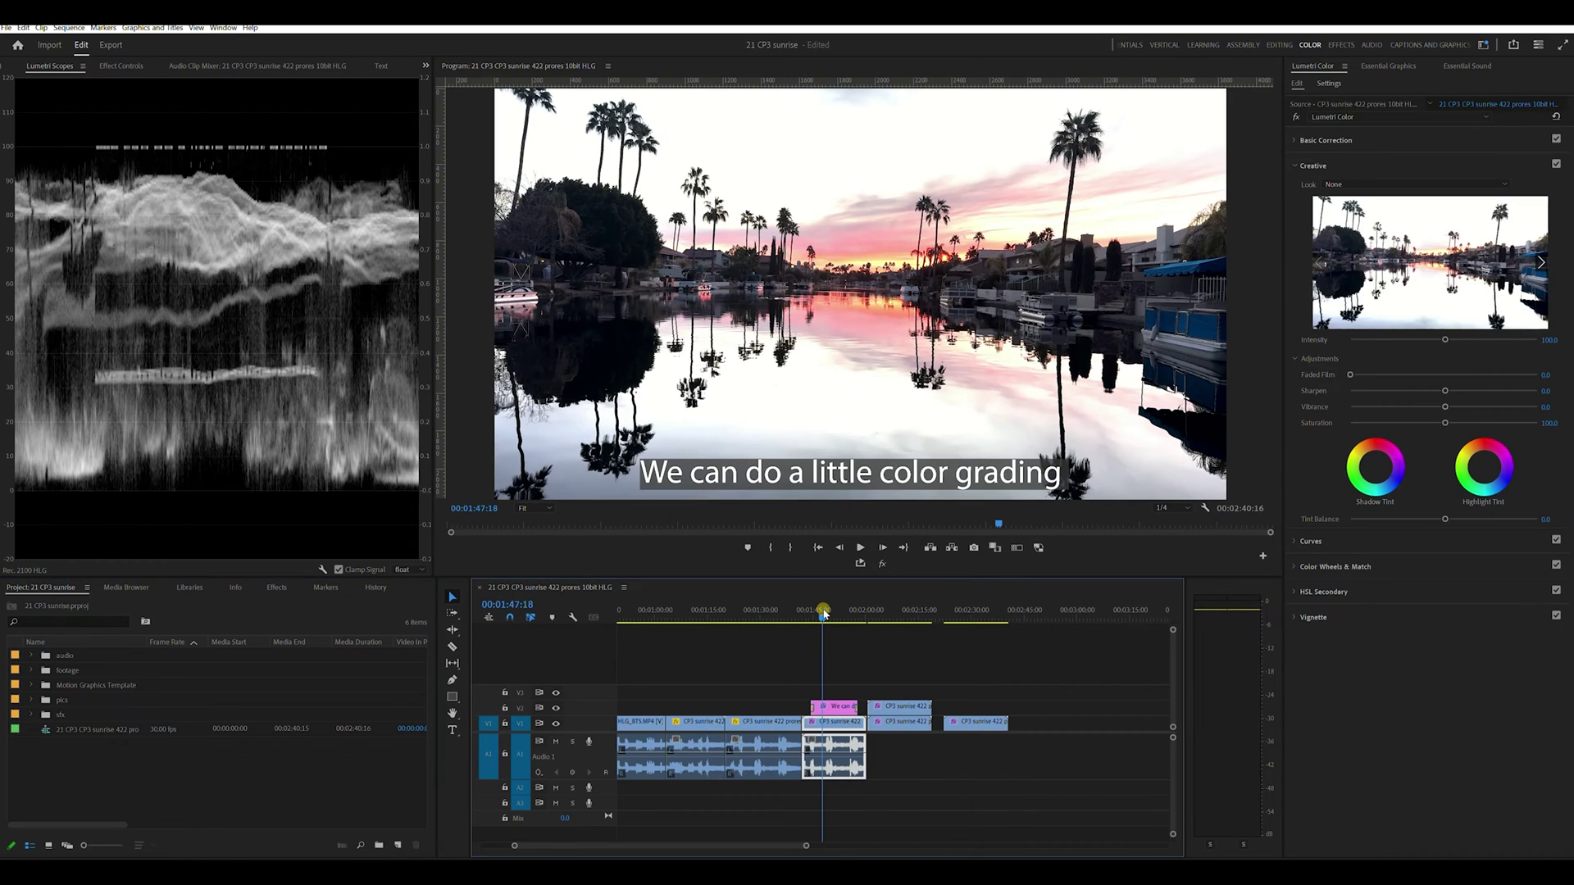
pyautogui.moveTo(827, 621); pyautogui.dragTo(966, 620)
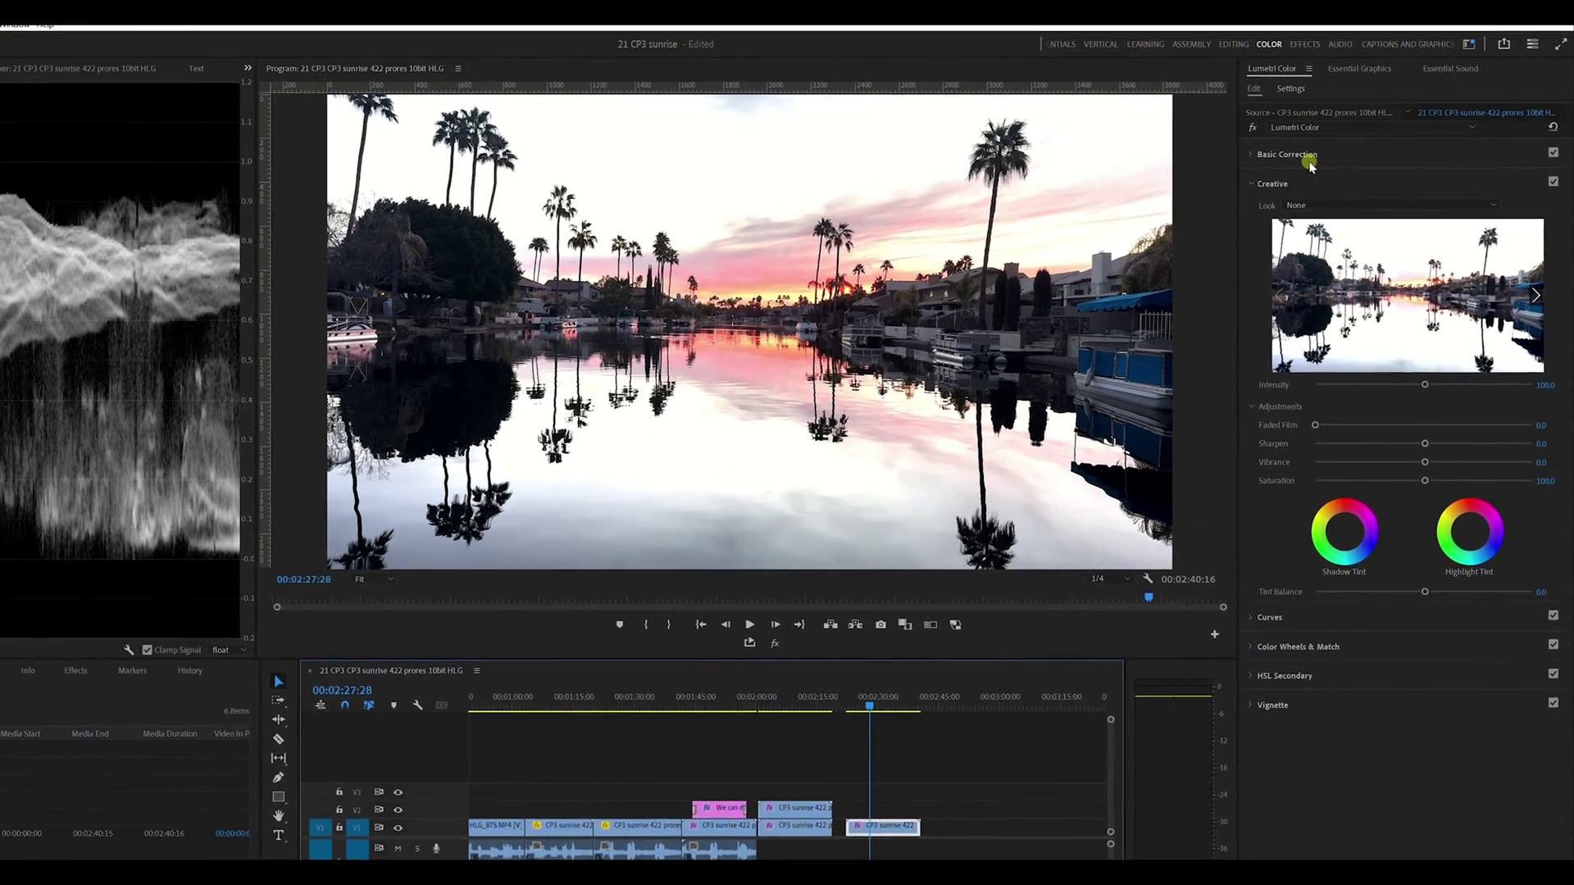
pyautogui.click(1334, 139)
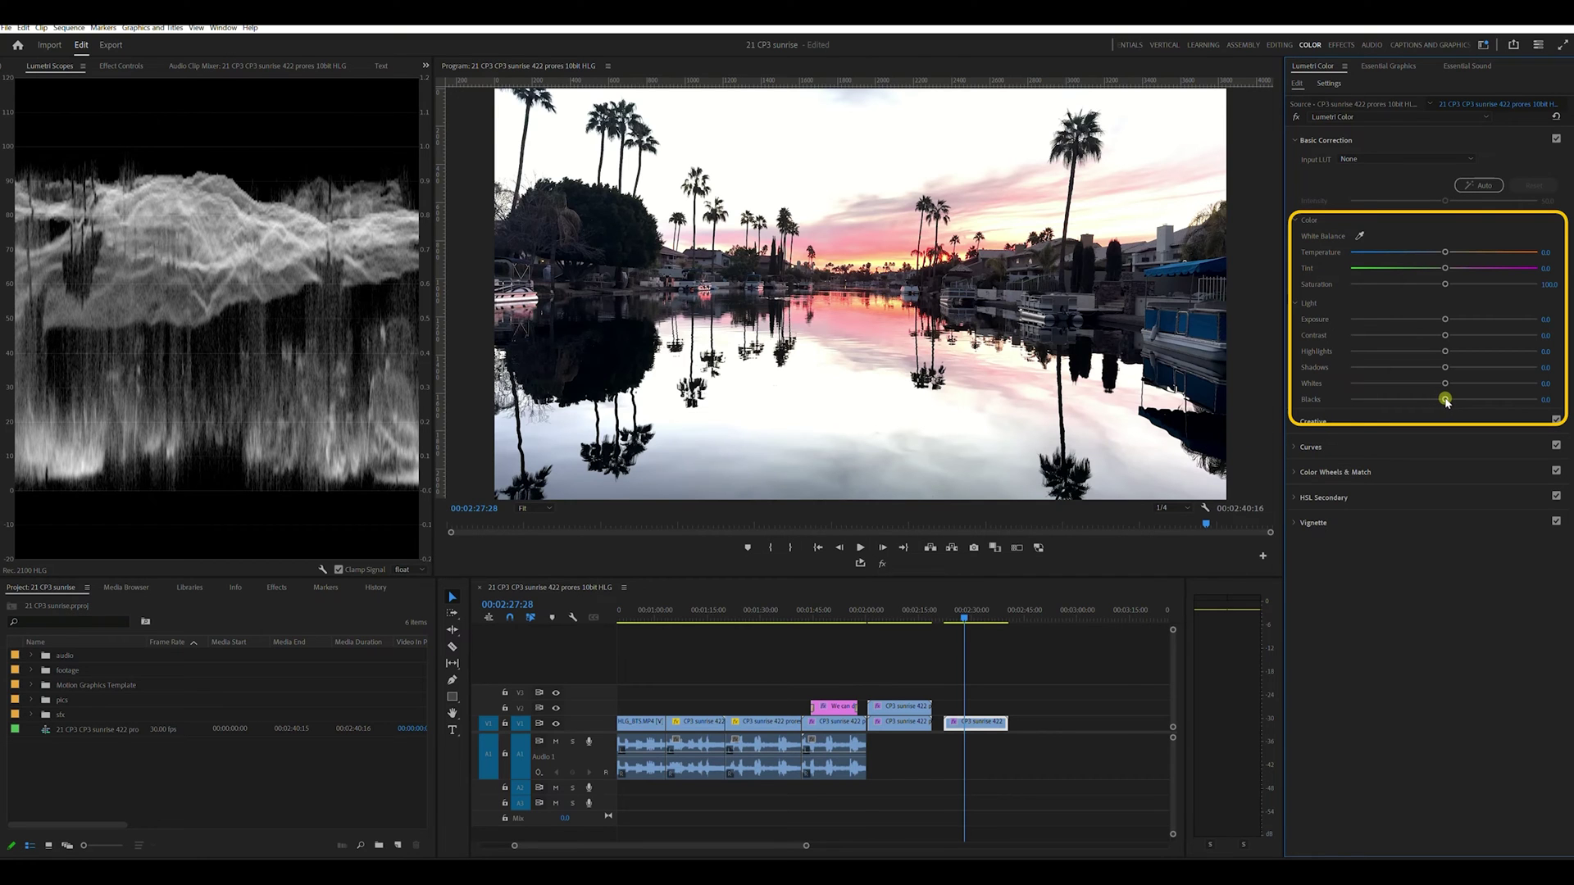
# Pull Blacks down to -96.3, reset them, then settle on a slight lift of about 9.2
pyautogui.moveTo(1445, 400); pyautogui.dragTo(1310, 406)
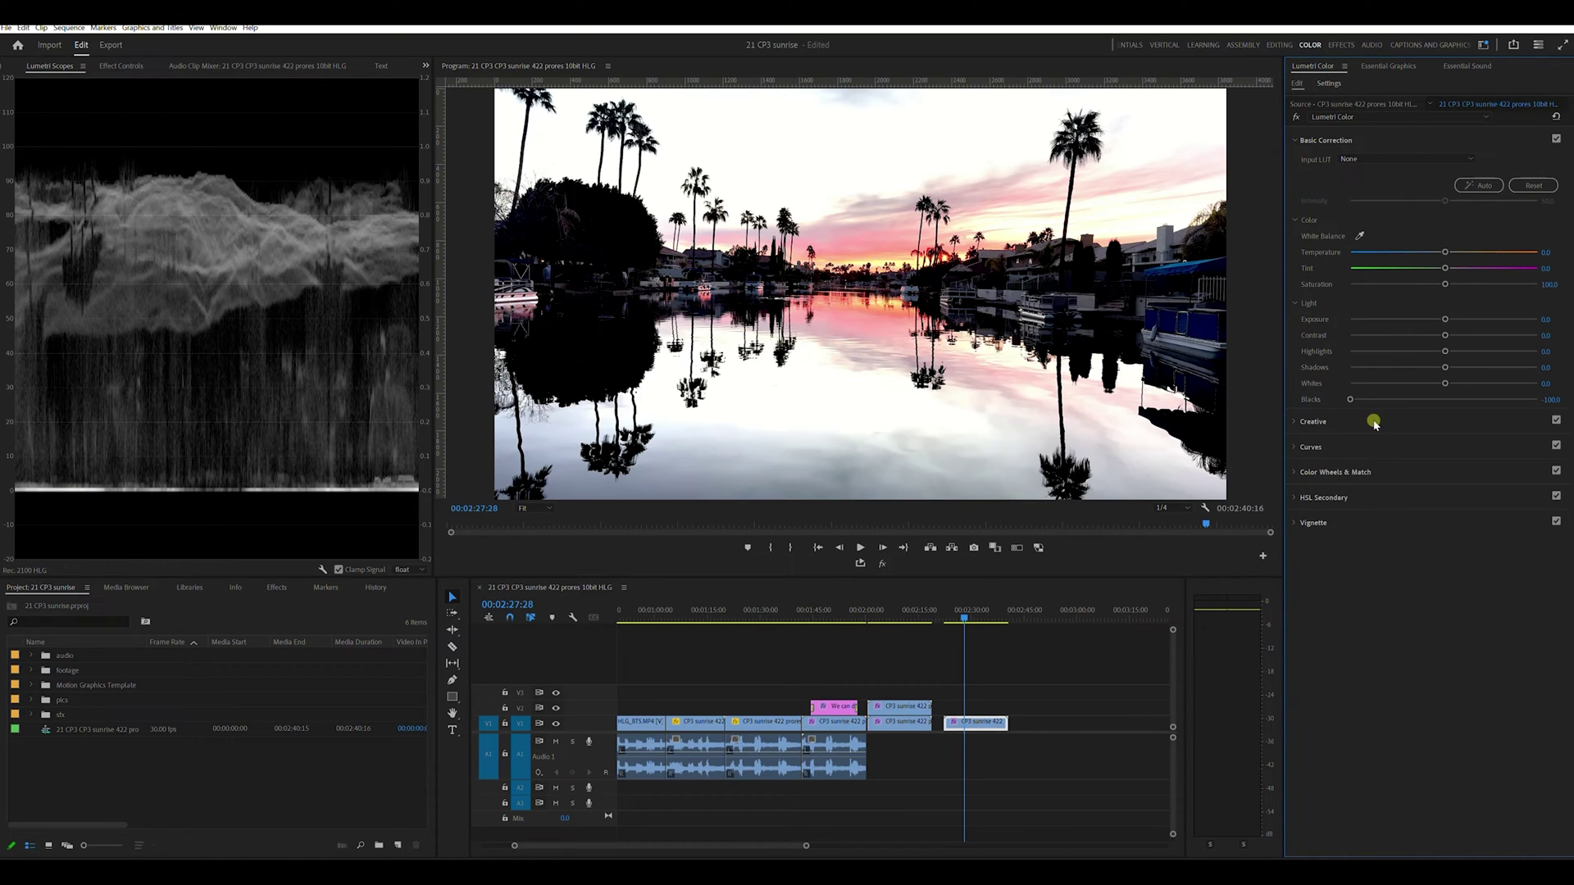
pyautogui.moveTo(1350, 401); pyautogui.dragTo(1390, 402)
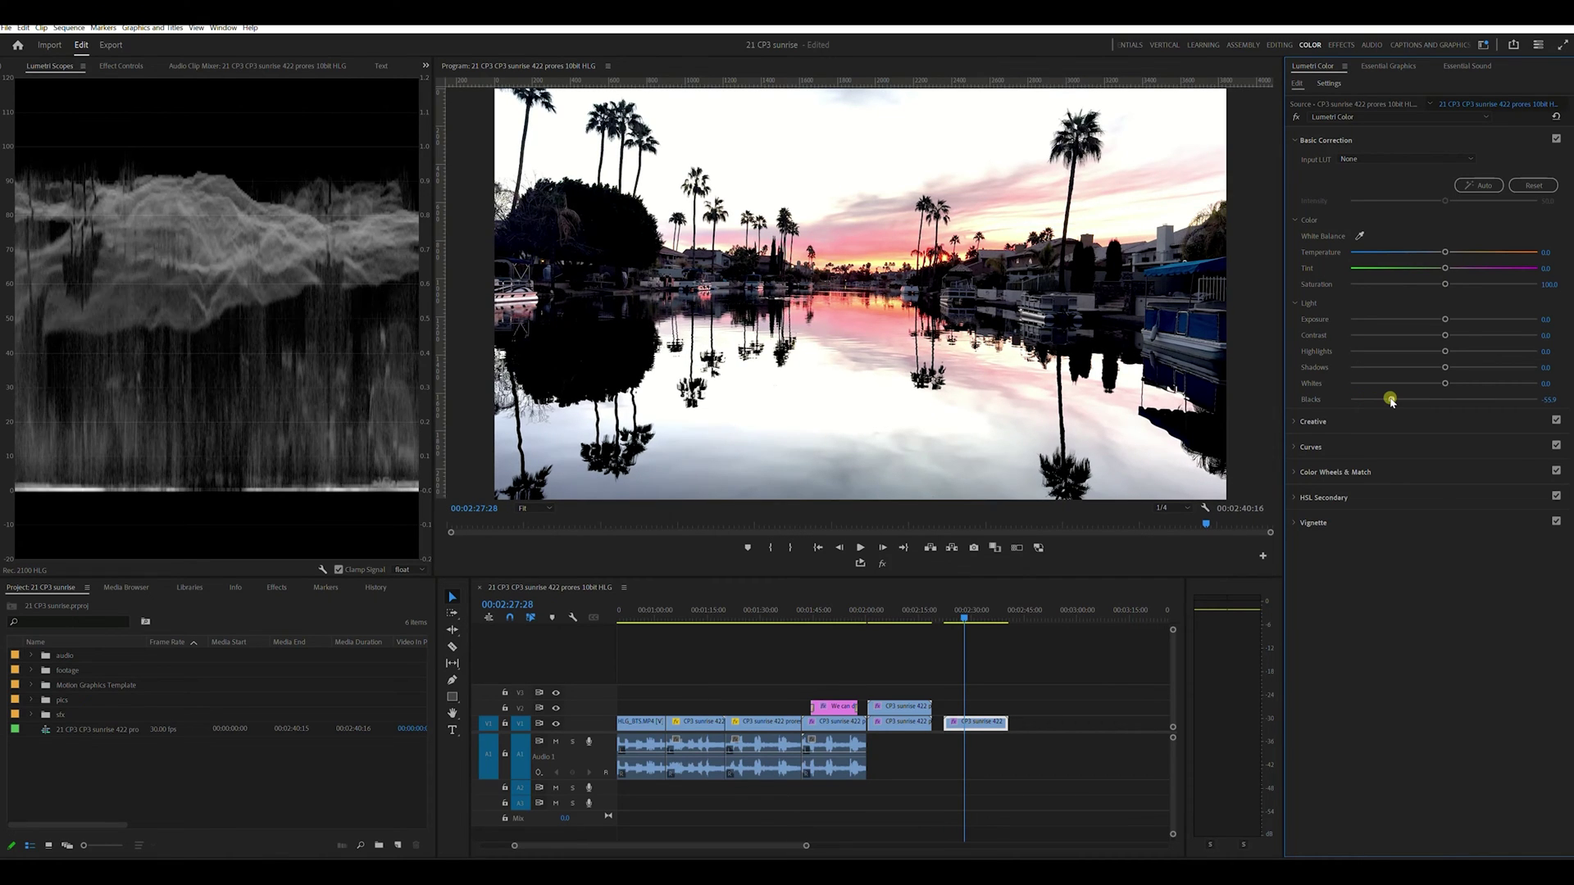
pyautogui.doubleClick(1390, 399)
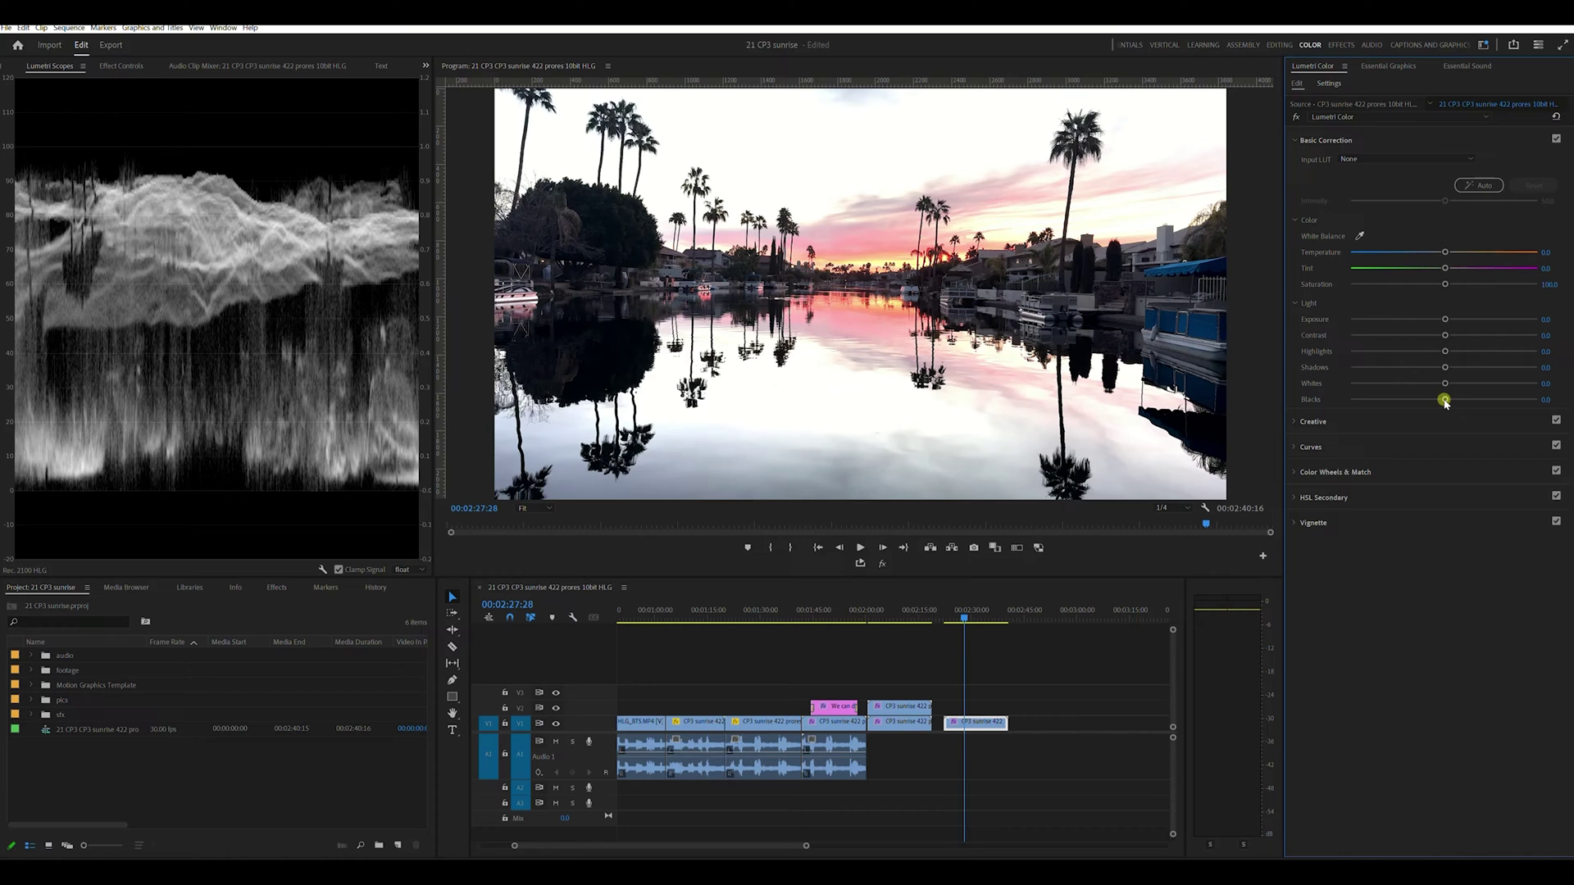
pyautogui.moveTo(1444, 401); pyautogui.dragTo(1452, 402)
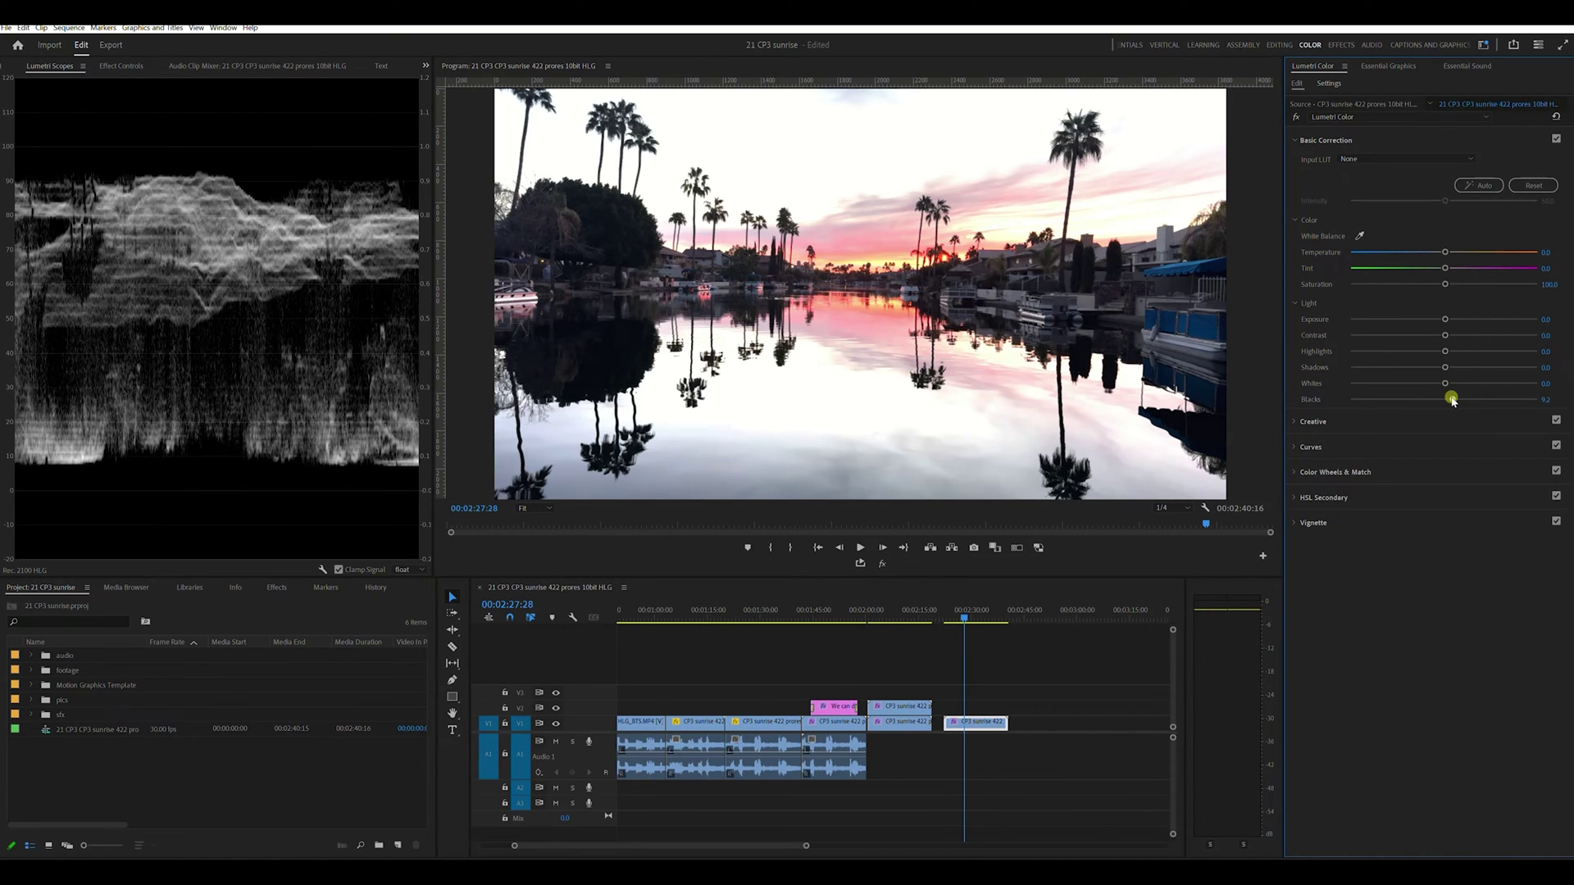
pyautogui.click(66, 490)
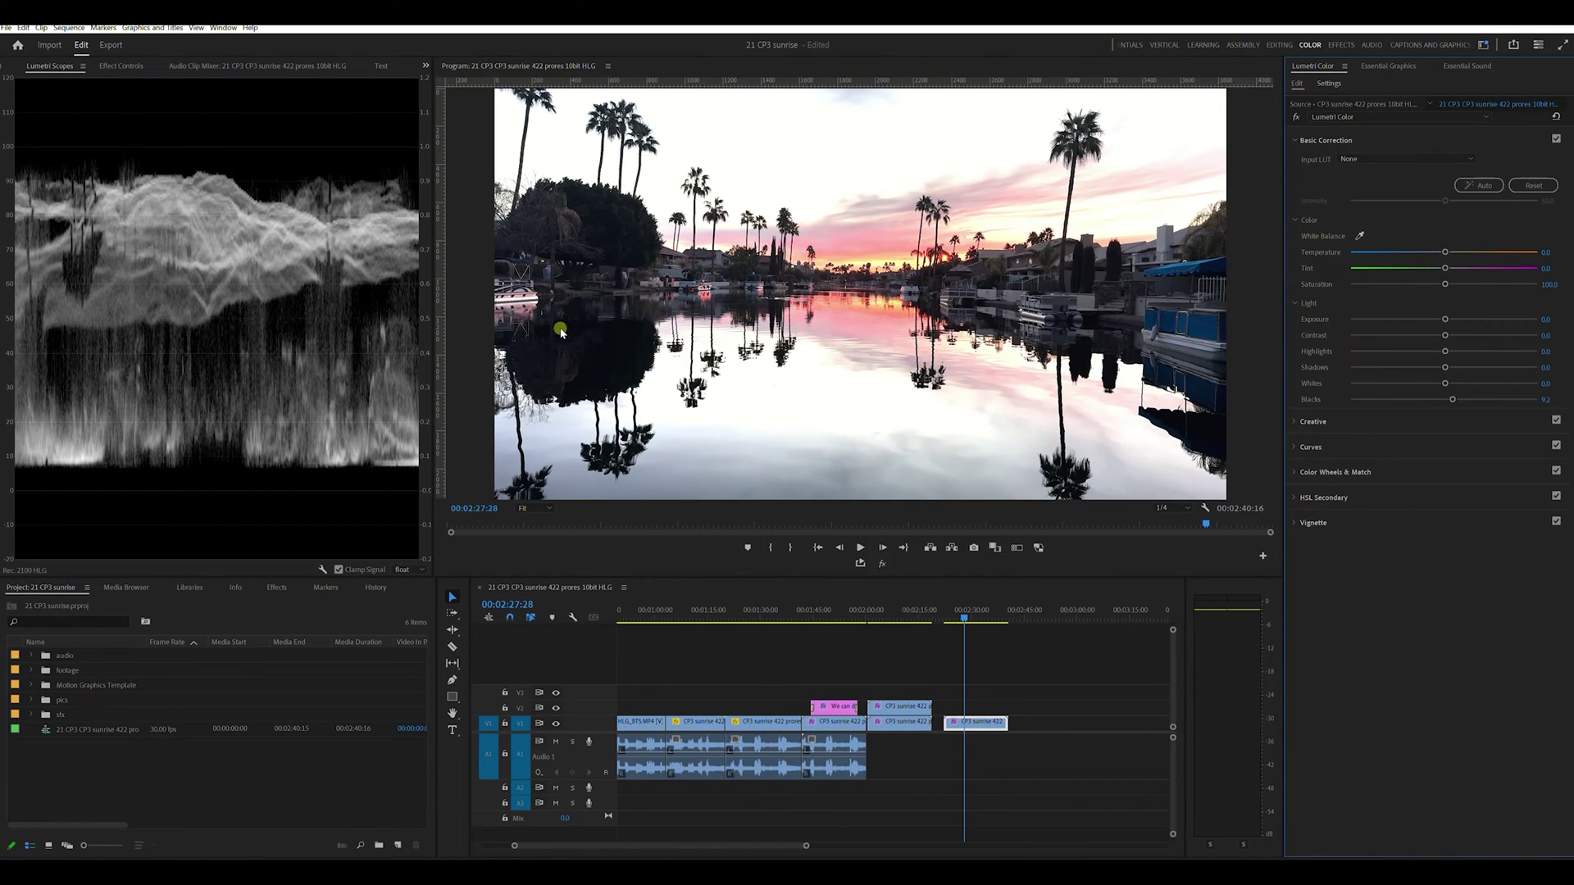
# Zoom the Program monitor to 150% and pan across the frame to inspect the shadows
pyautogui.click(526, 509)
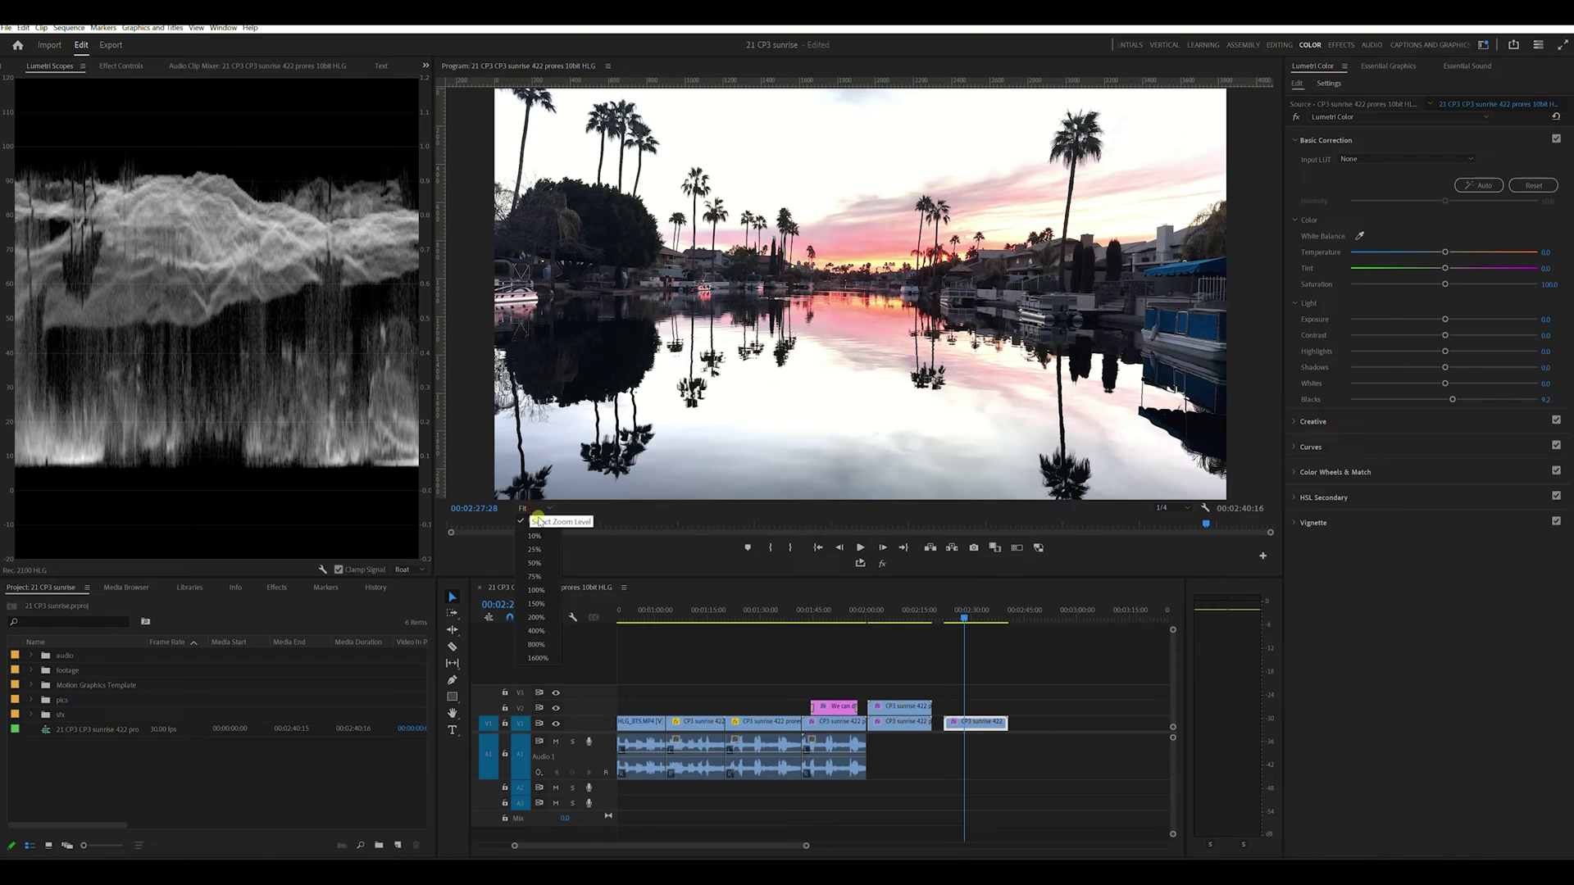
pyautogui.click(541, 577)
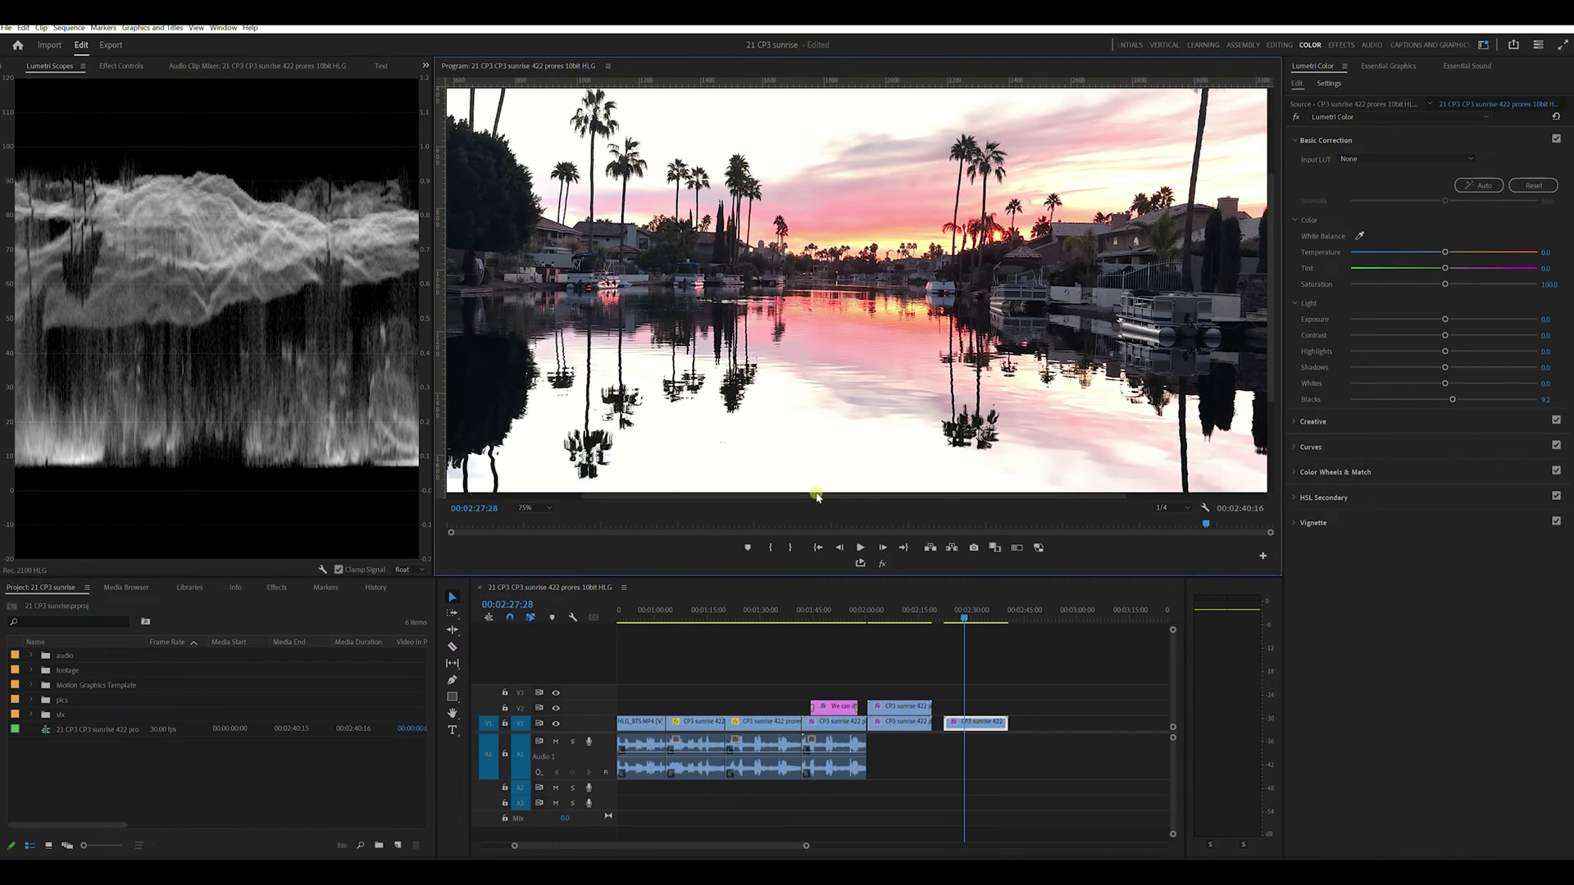
pyautogui.moveTo(815, 498); pyautogui.dragTo(774, 499)
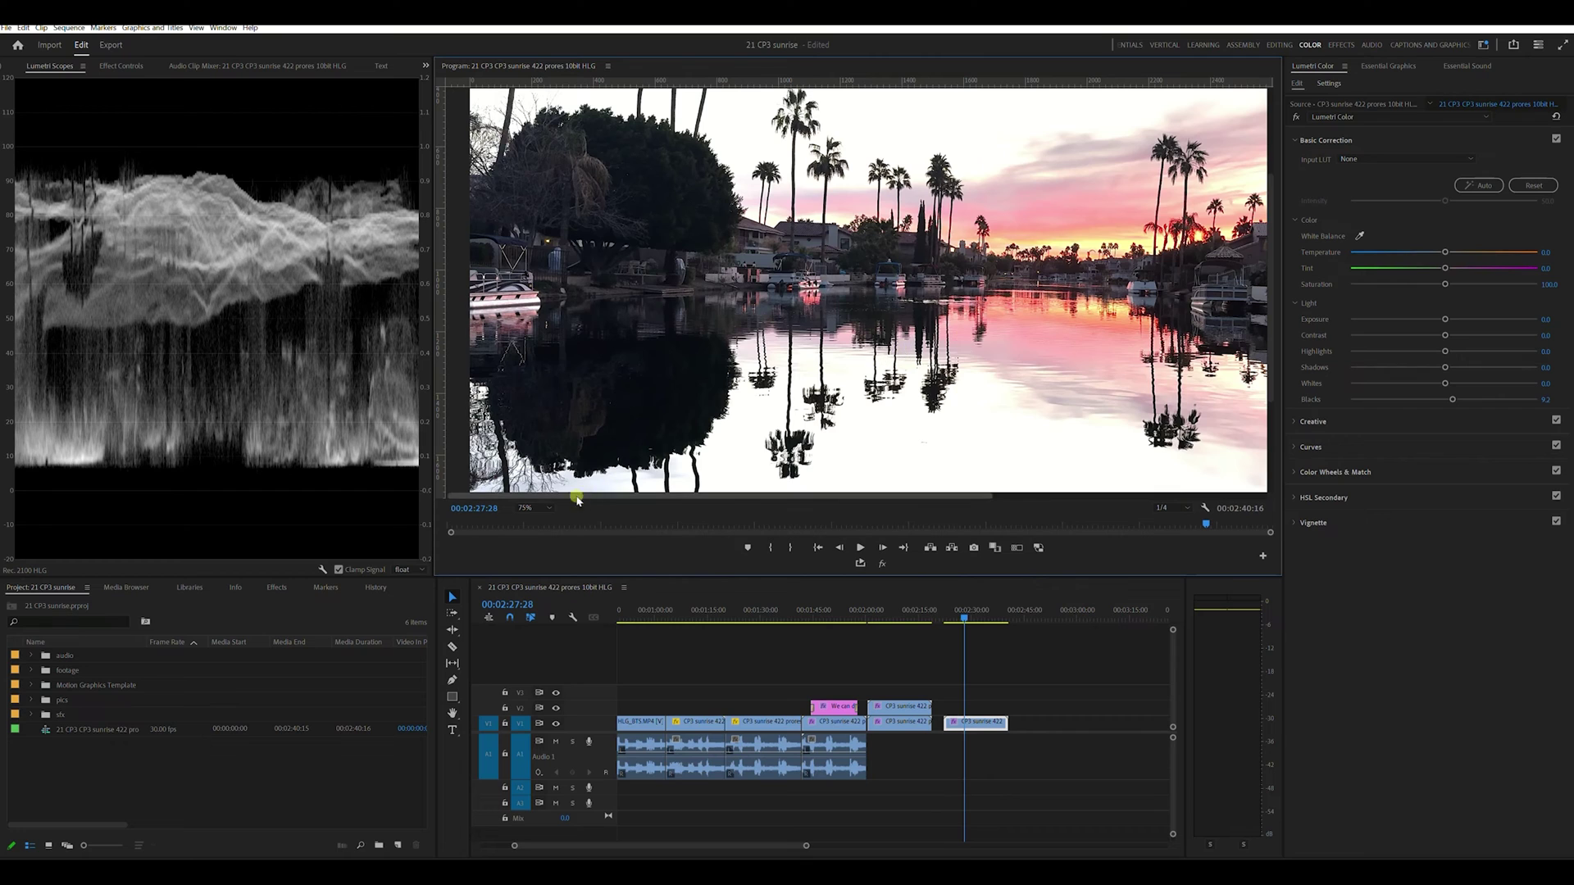
pyautogui.click(526, 508)
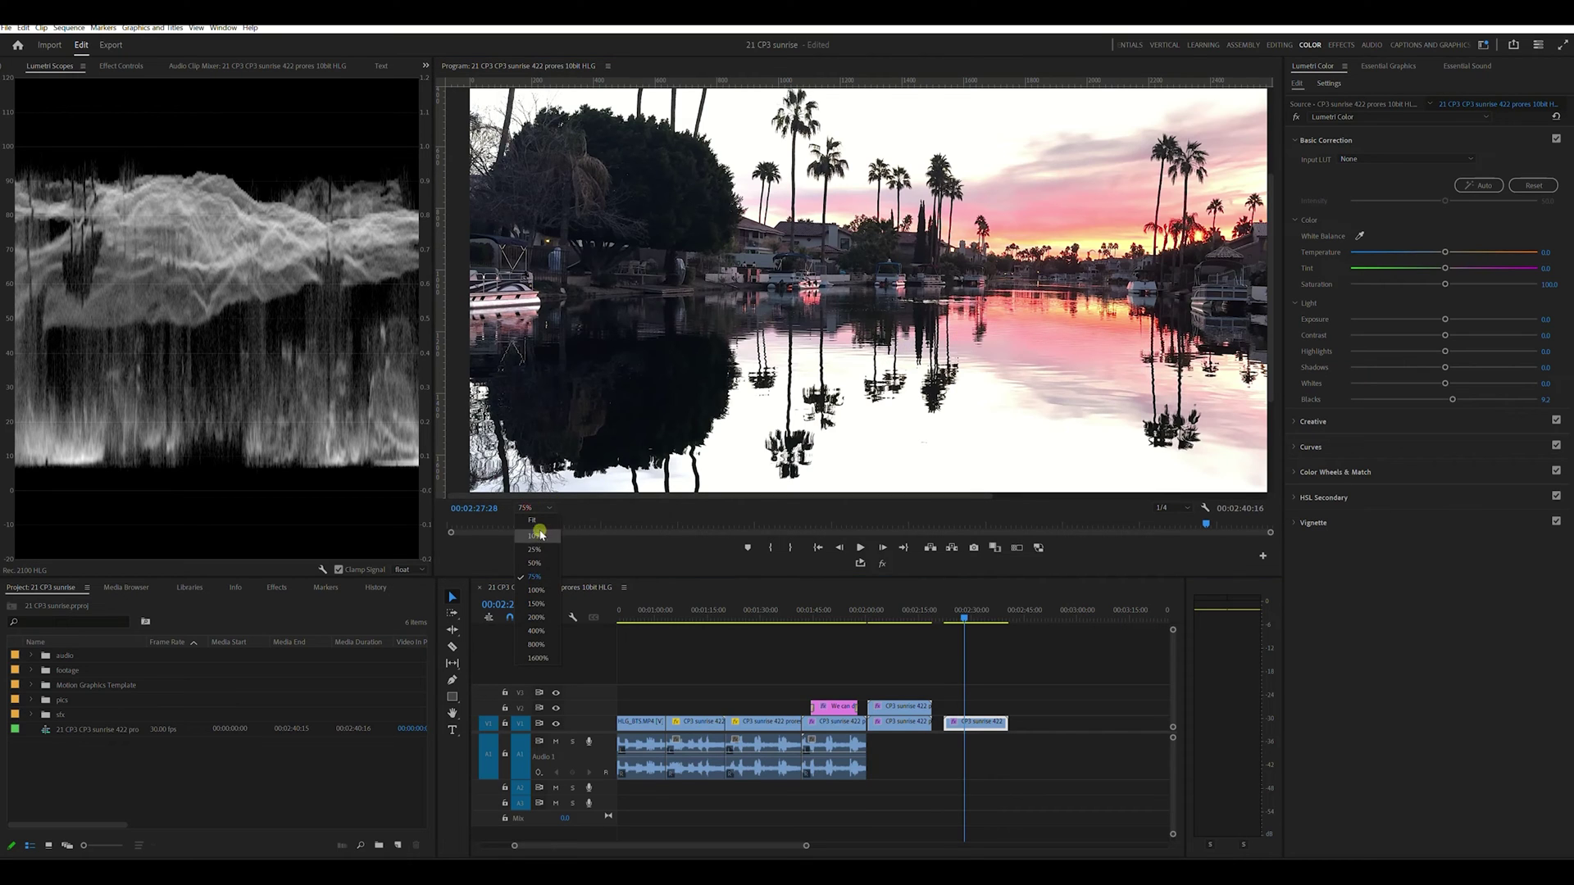
pyautogui.click(541, 604)
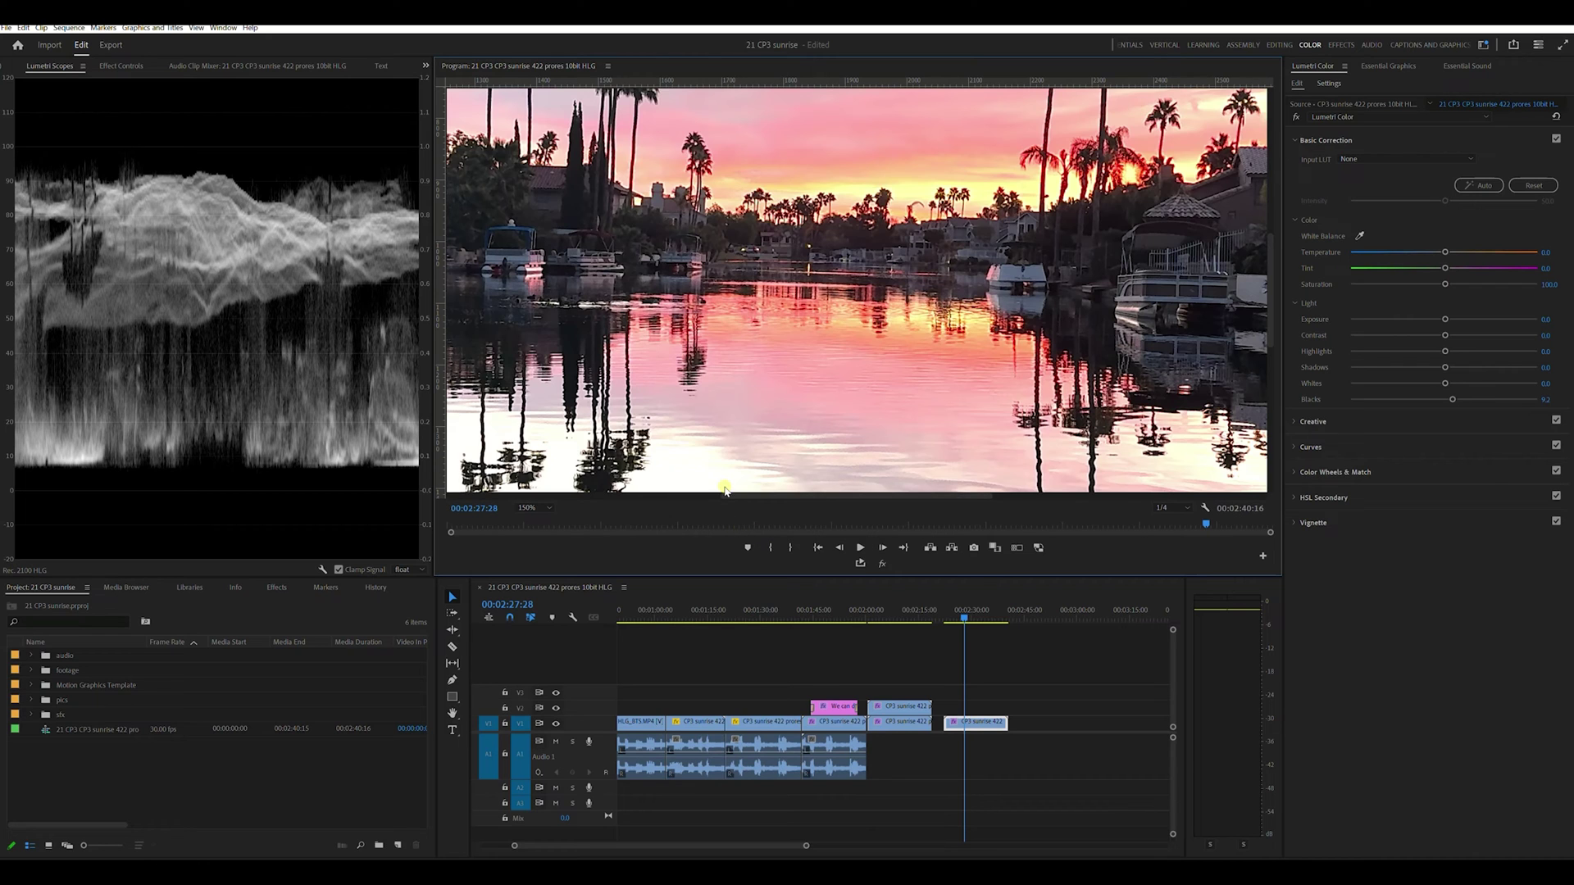
pyautogui.moveTo(725, 495); pyautogui.dragTo(483, 496)
pyautogui.moveTo(1276, 334)
pyautogui.mouseDown()
pyautogui.moveTo(1271, 247)
pyautogui.moveTo(1270, 326)
pyautogui.mouseUp()
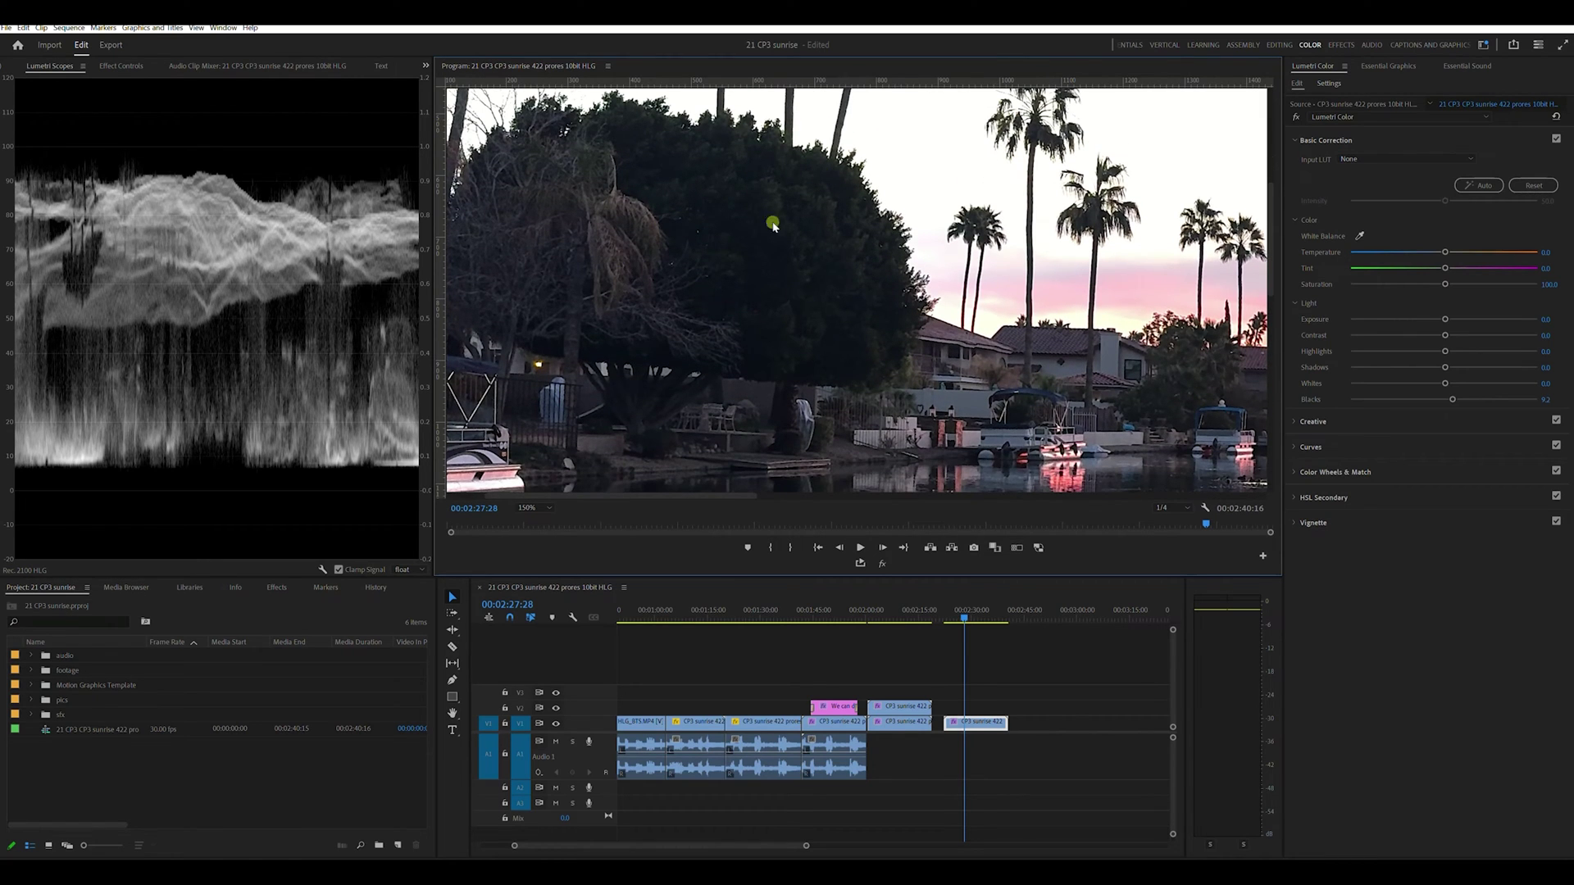
# Test Blacks at both extremes, reset, leave them at about 1.3, and return zoom to Fit
pyautogui.moveTo(1451, 399); pyautogui.dragTo(1381, 407)
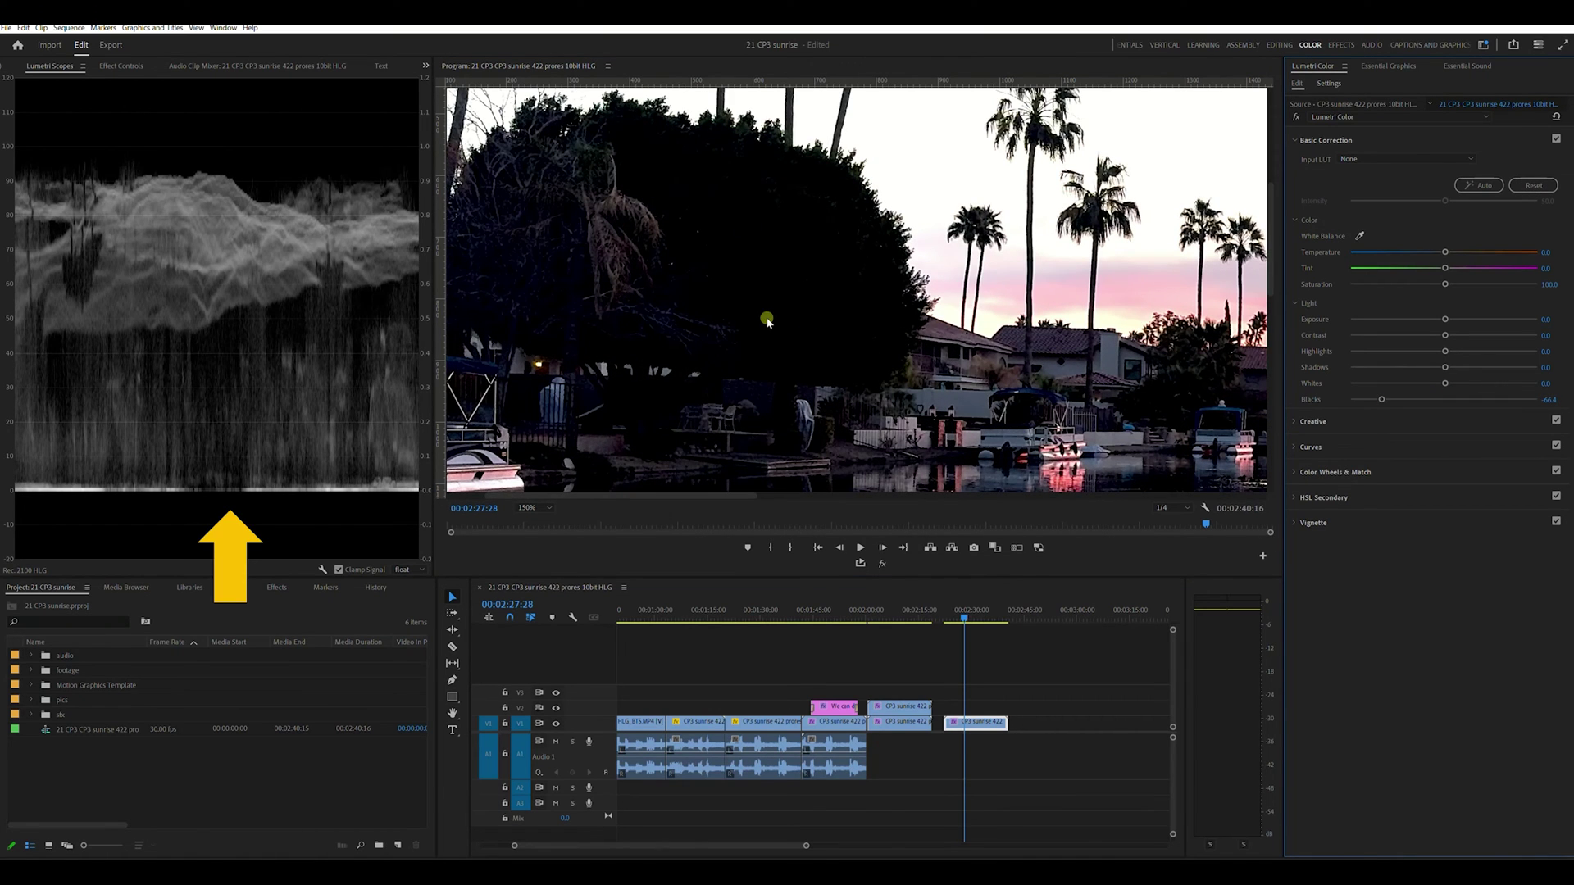
pyautogui.moveTo(1382, 402); pyautogui.dragTo(1548, 407)
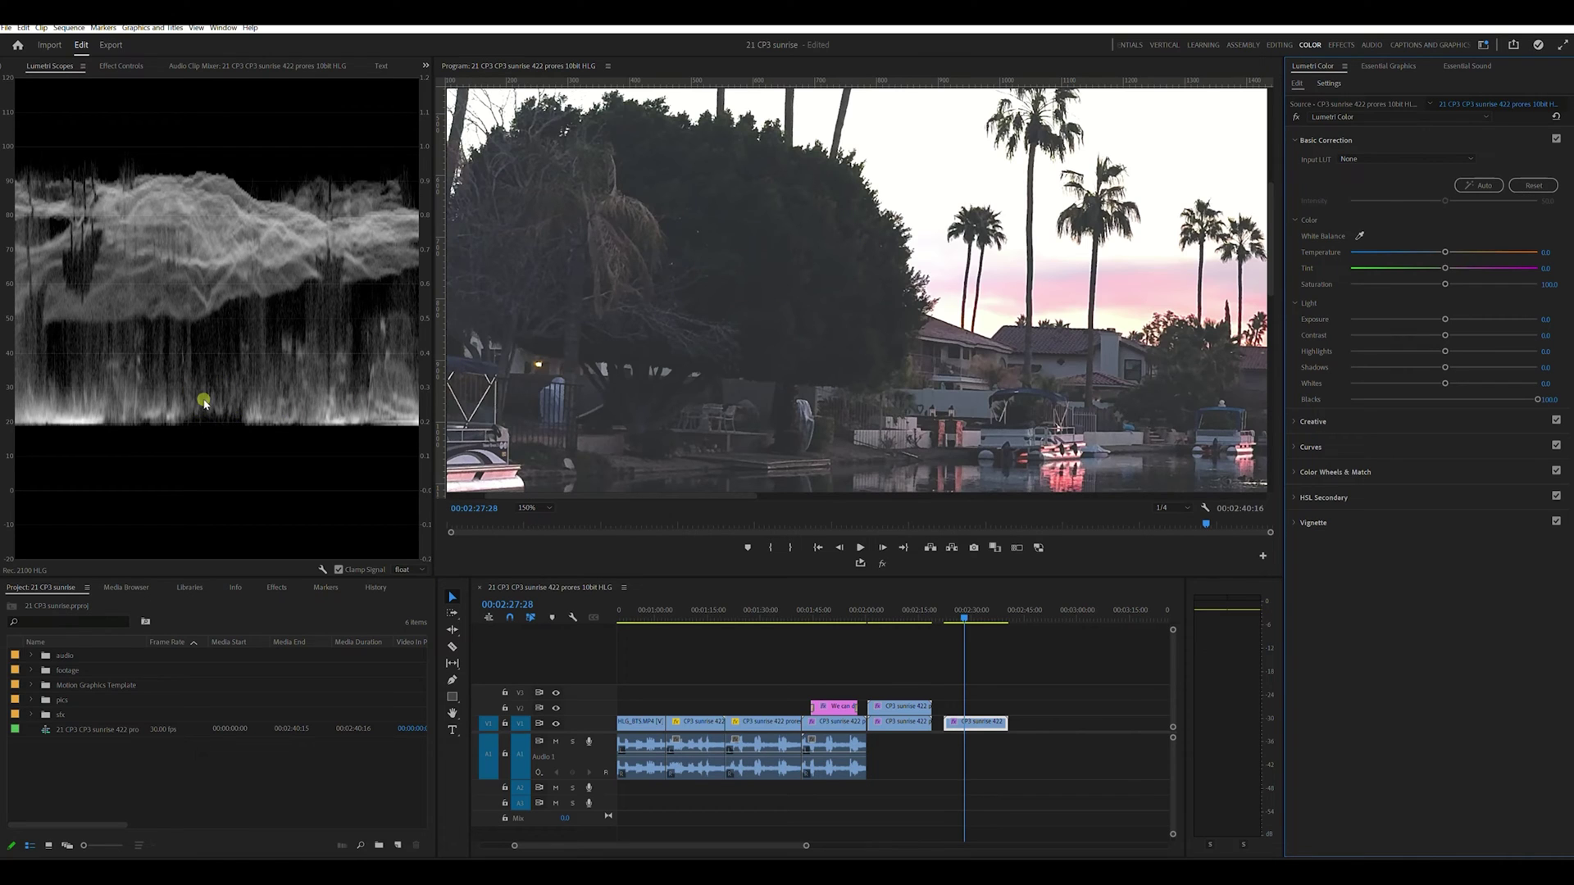
pyautogui.doubleClick(1536, 400)
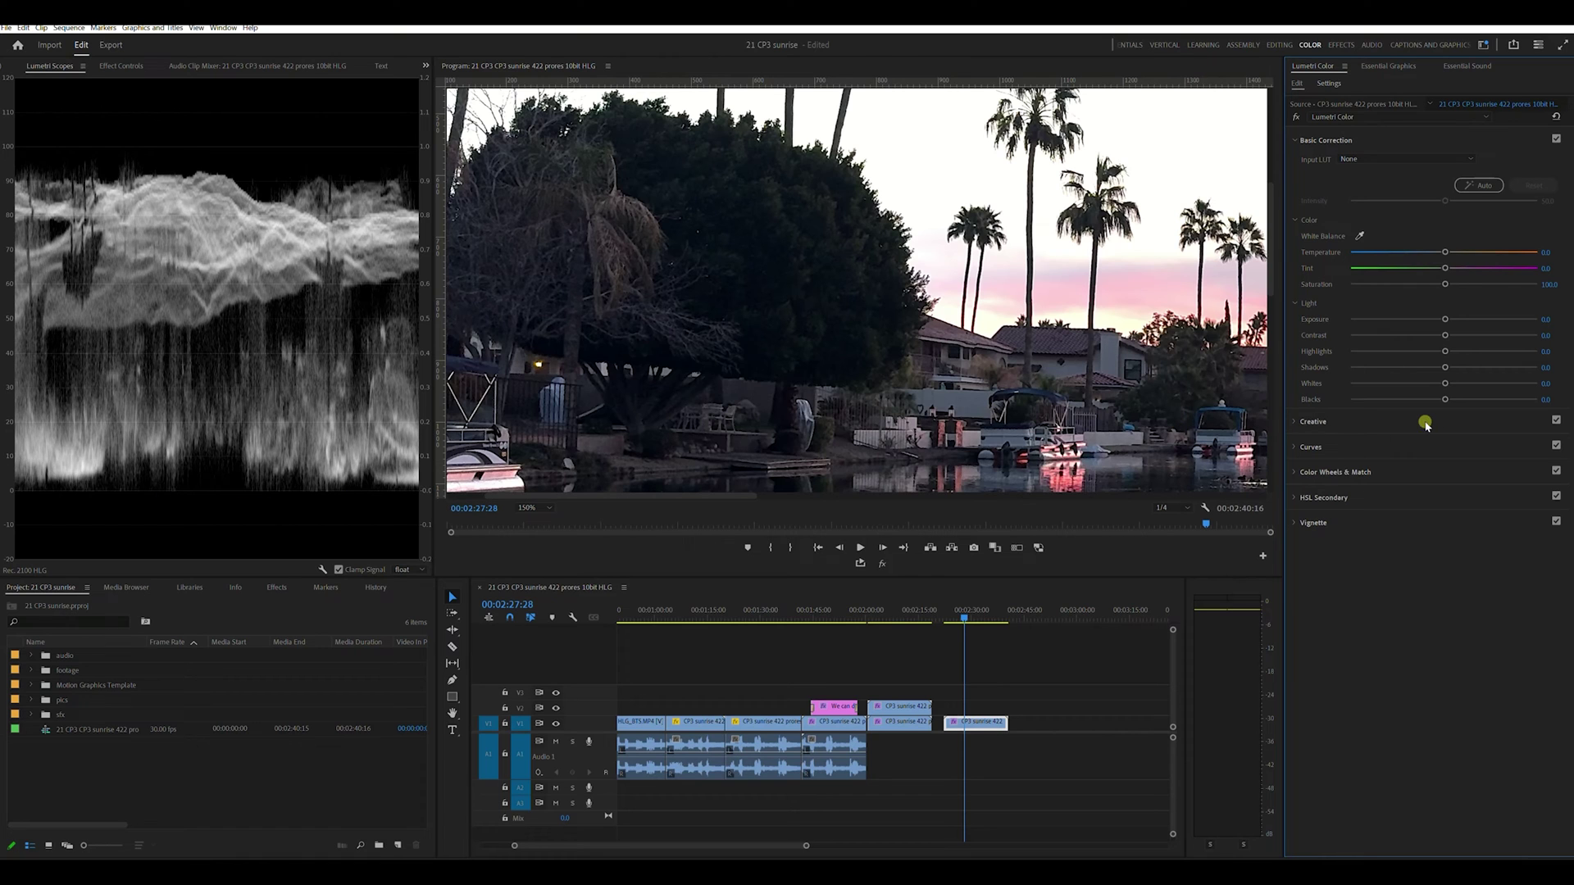
pyautogui.moveTo(1447, 402); pyautogui.dragTo(1445, 401)
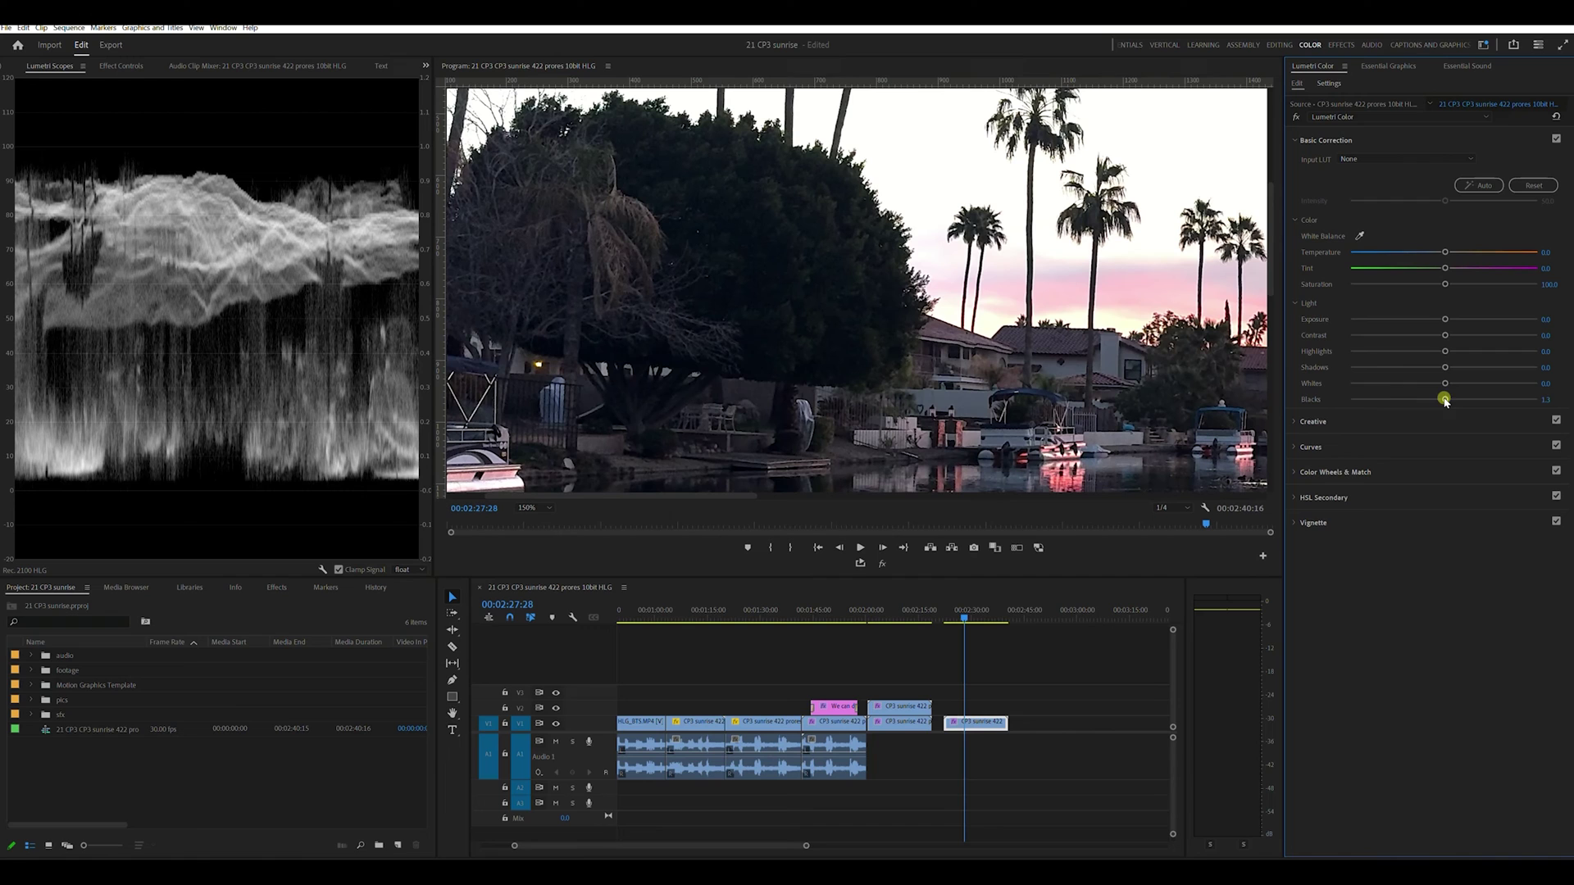
pyautogui.click(531, 508)
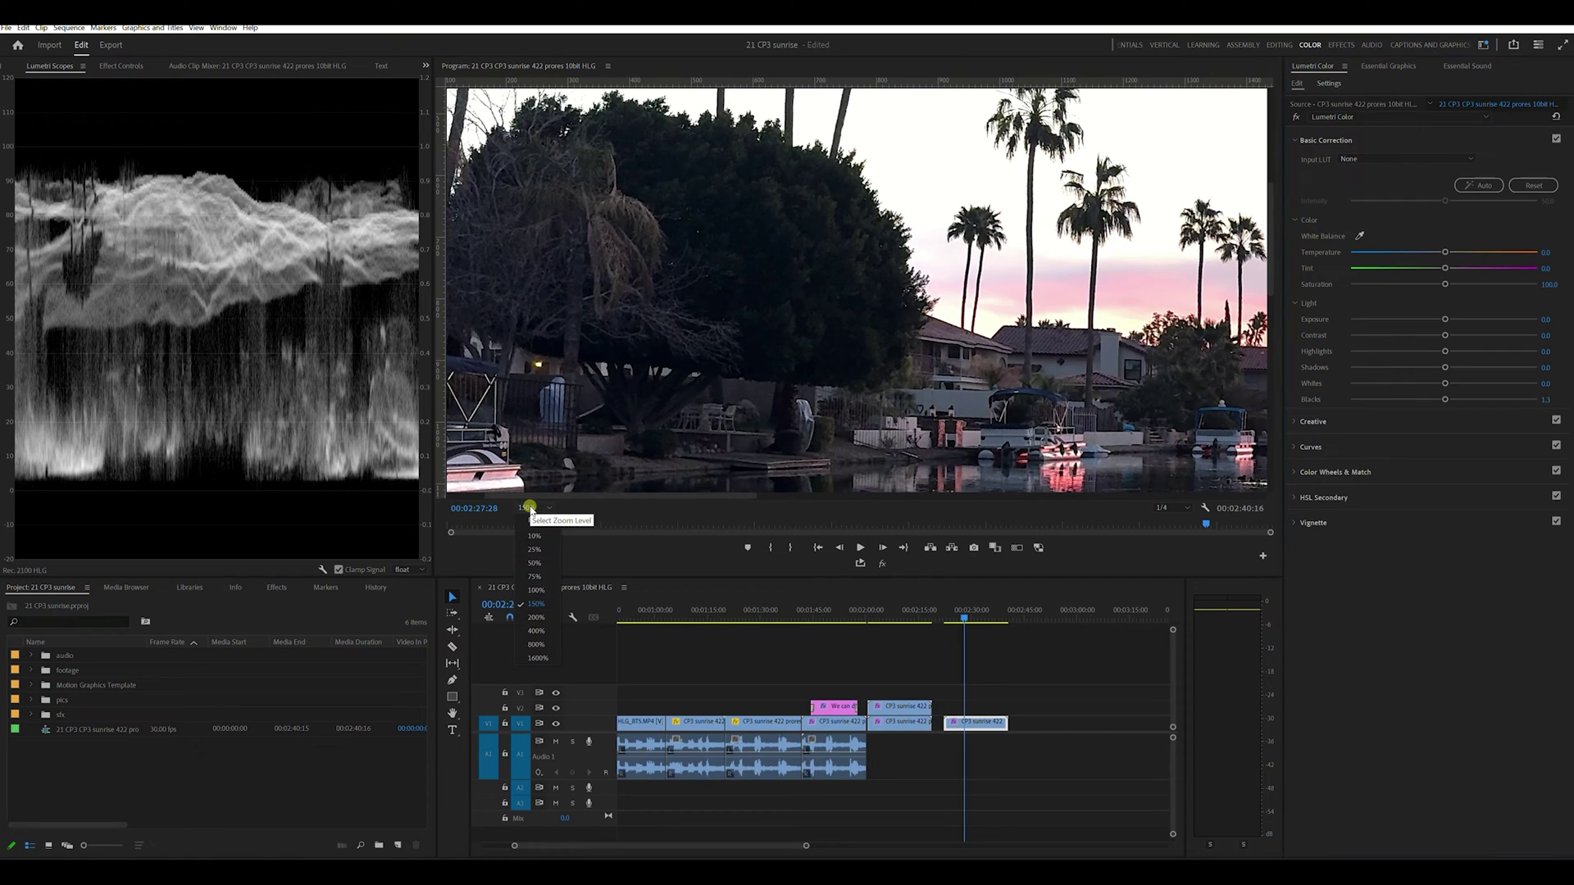
pyautogui.click(535, 523)
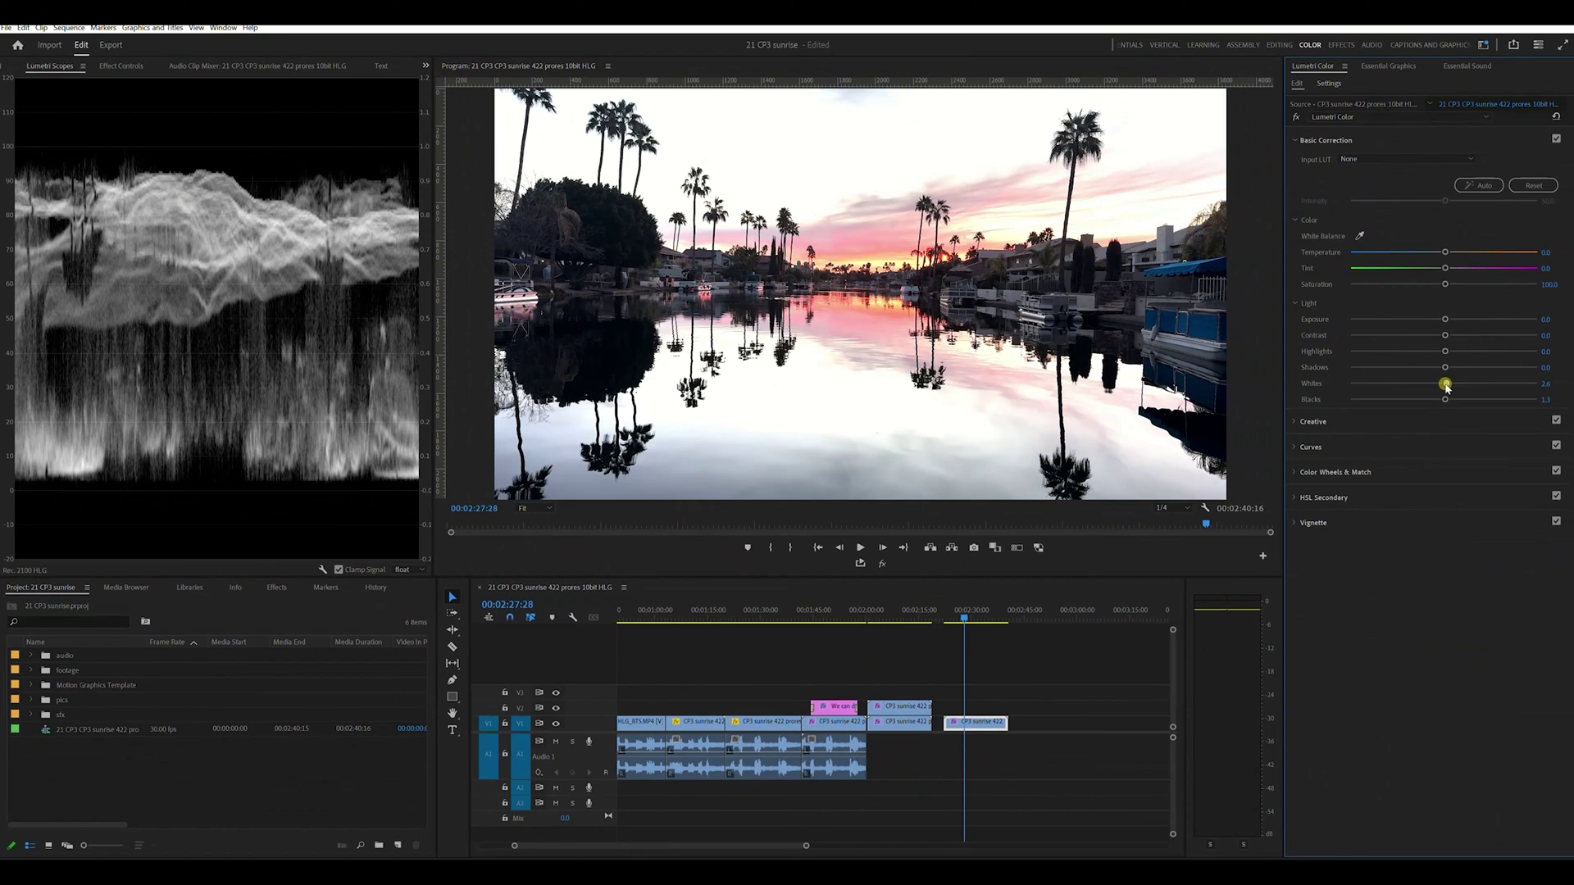
# Push Whites to 100 to show clipping, then pull them back to about 2.0
pyautogui.moveTo(1444, 383); pyautogui.dragTo(1545, 371)
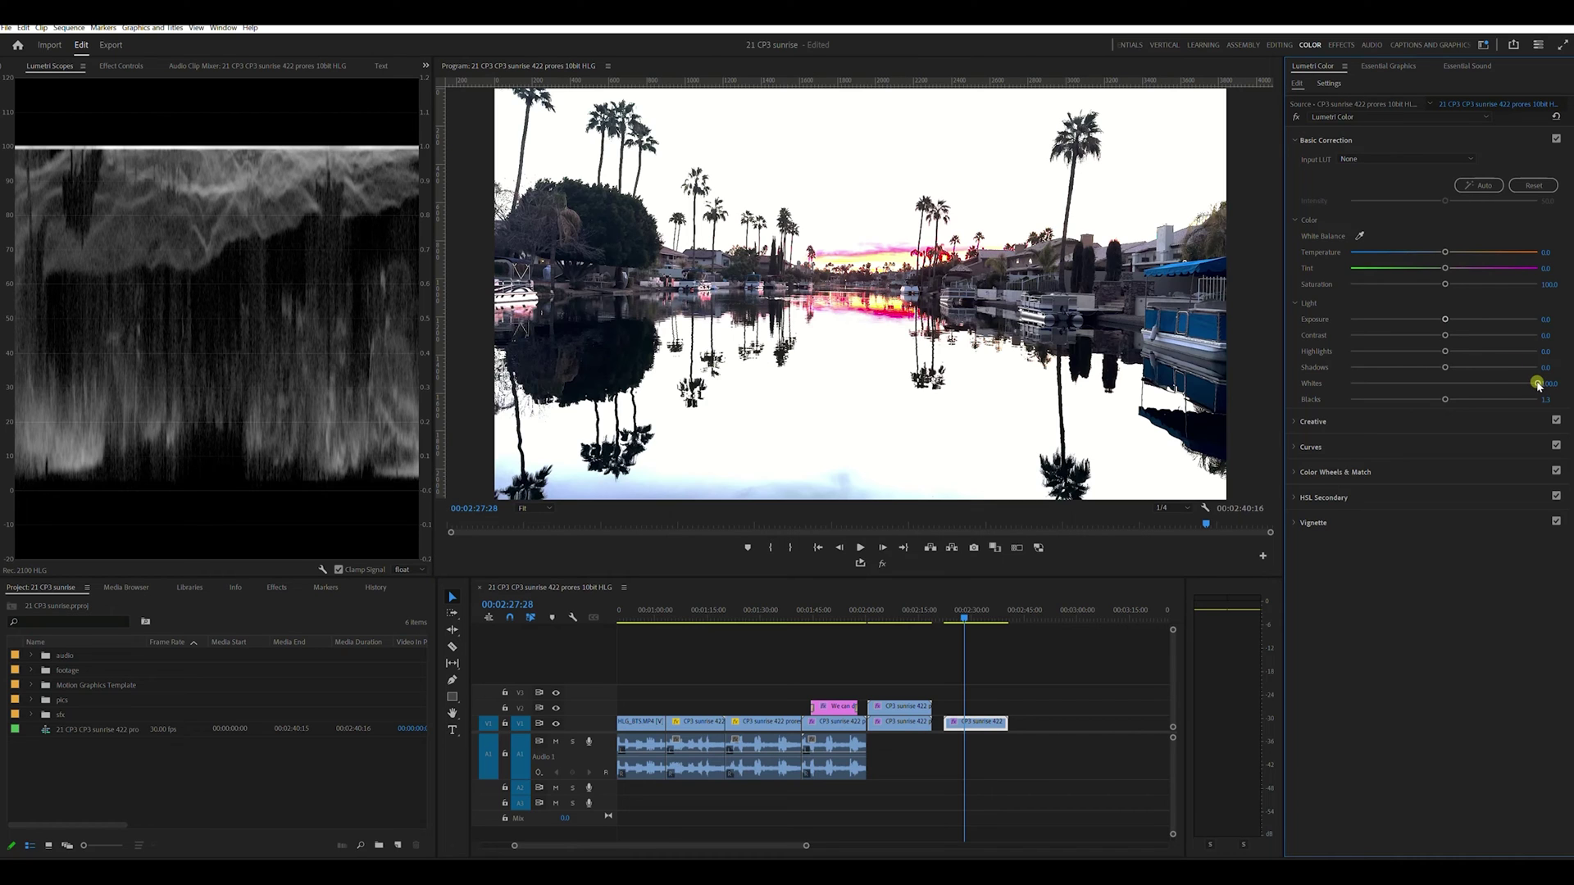
pyautogui.moveTo(1536, 385); pyautogui.dragTo(1440, 393)
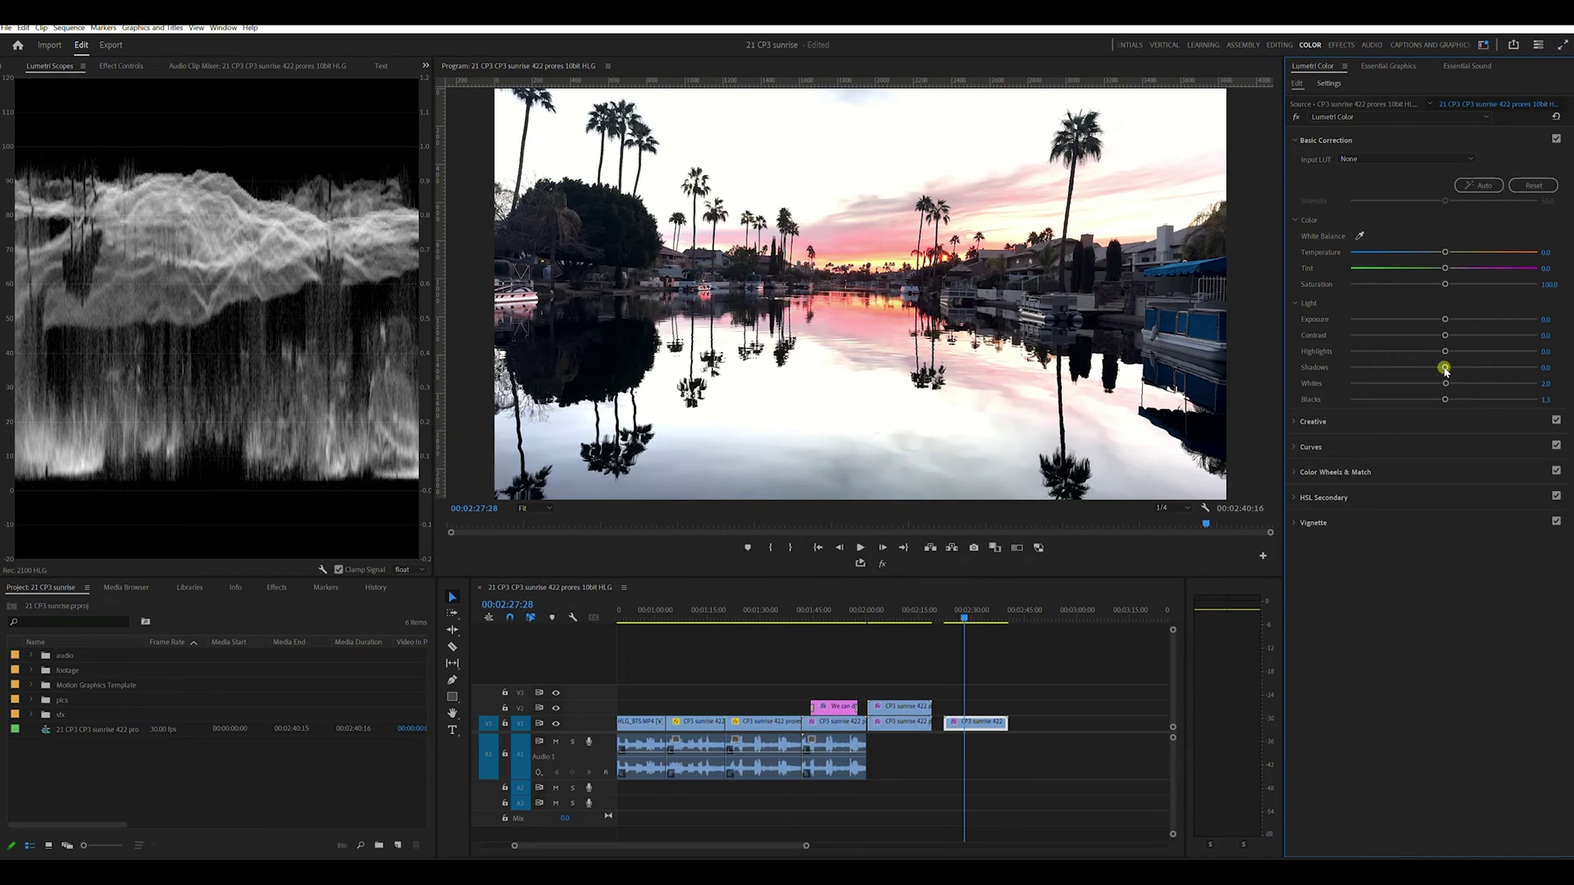
# Test brighter and below-zero Lumetri Shadows values, settling on about 13.8
pyautogui.click(340, 457)
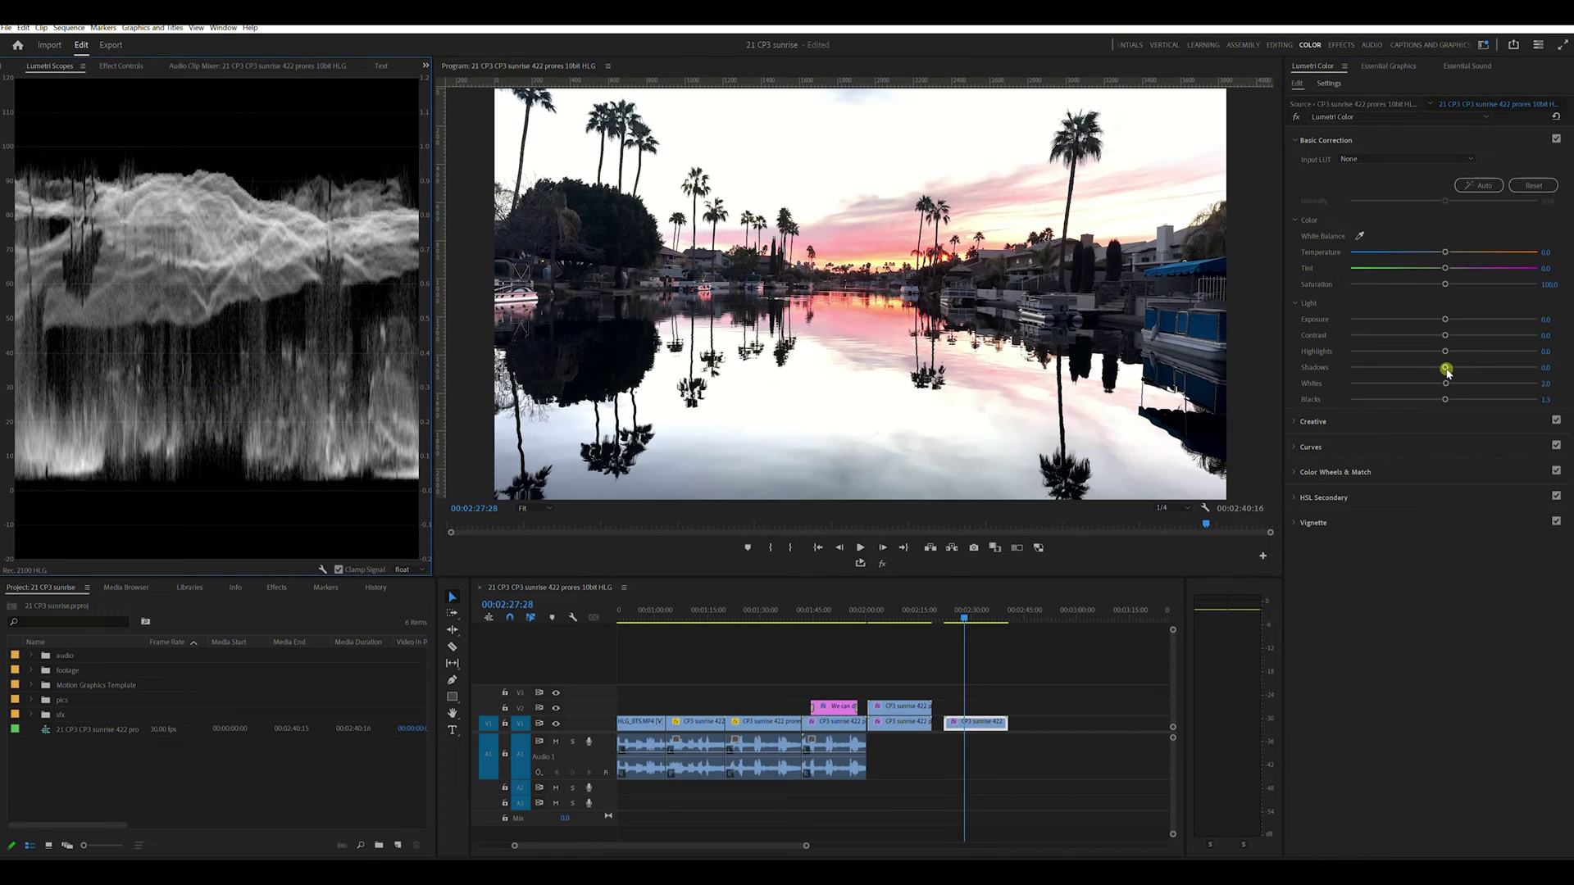
pyautogui.moveTo(1444, 368); pyautogui.dragTo(1489, 366)
pyautogui.click(615, 335)
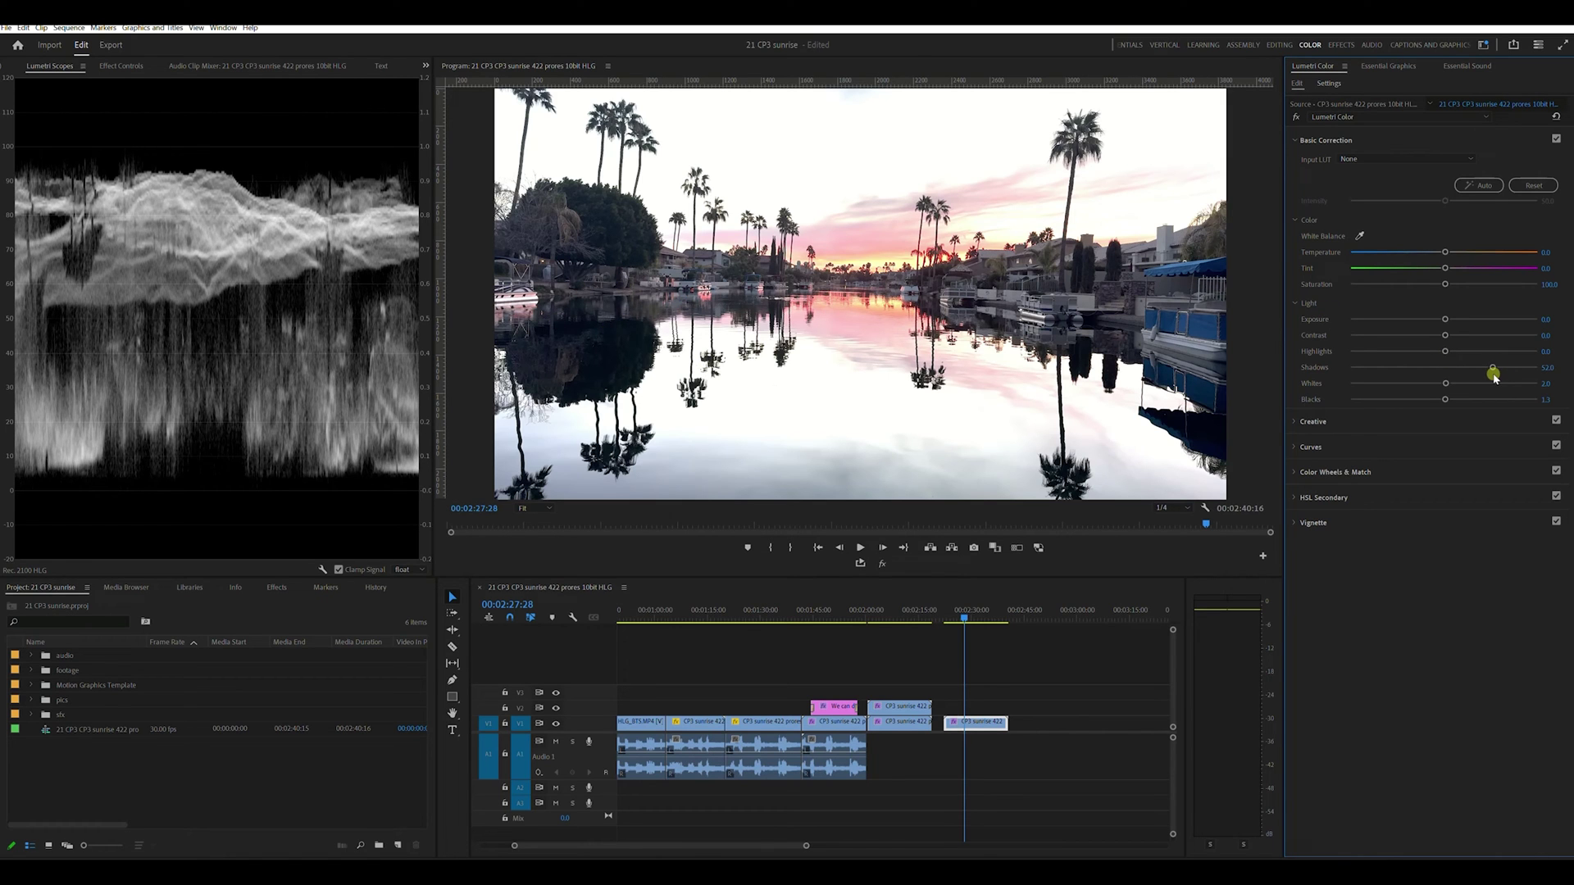
pyautogui.moveTo(1492, 369); pyautogui.dragTo(1451, 369)
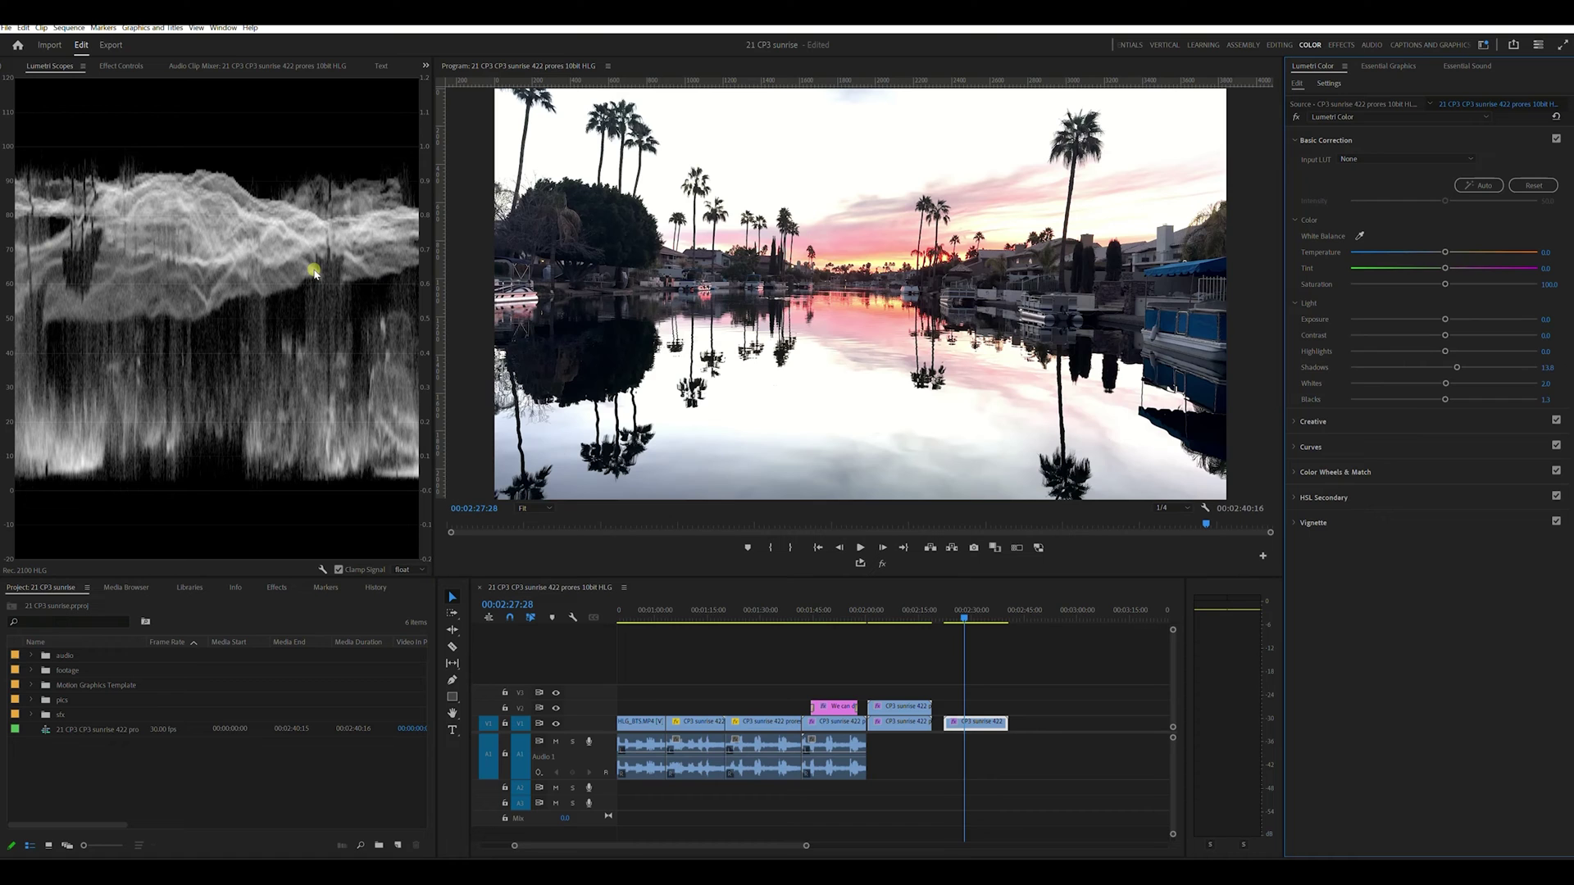
# Pull Lumetri Highlights down to about -75, then ease it back to around -50
pyautogui.moveTo(1444, 352)
pyautogui.mouseDown()
pyautogui.moveTo(1466, 356)
pyautogui.moveTo(1373, 351)
pyautogui.mouseUp()
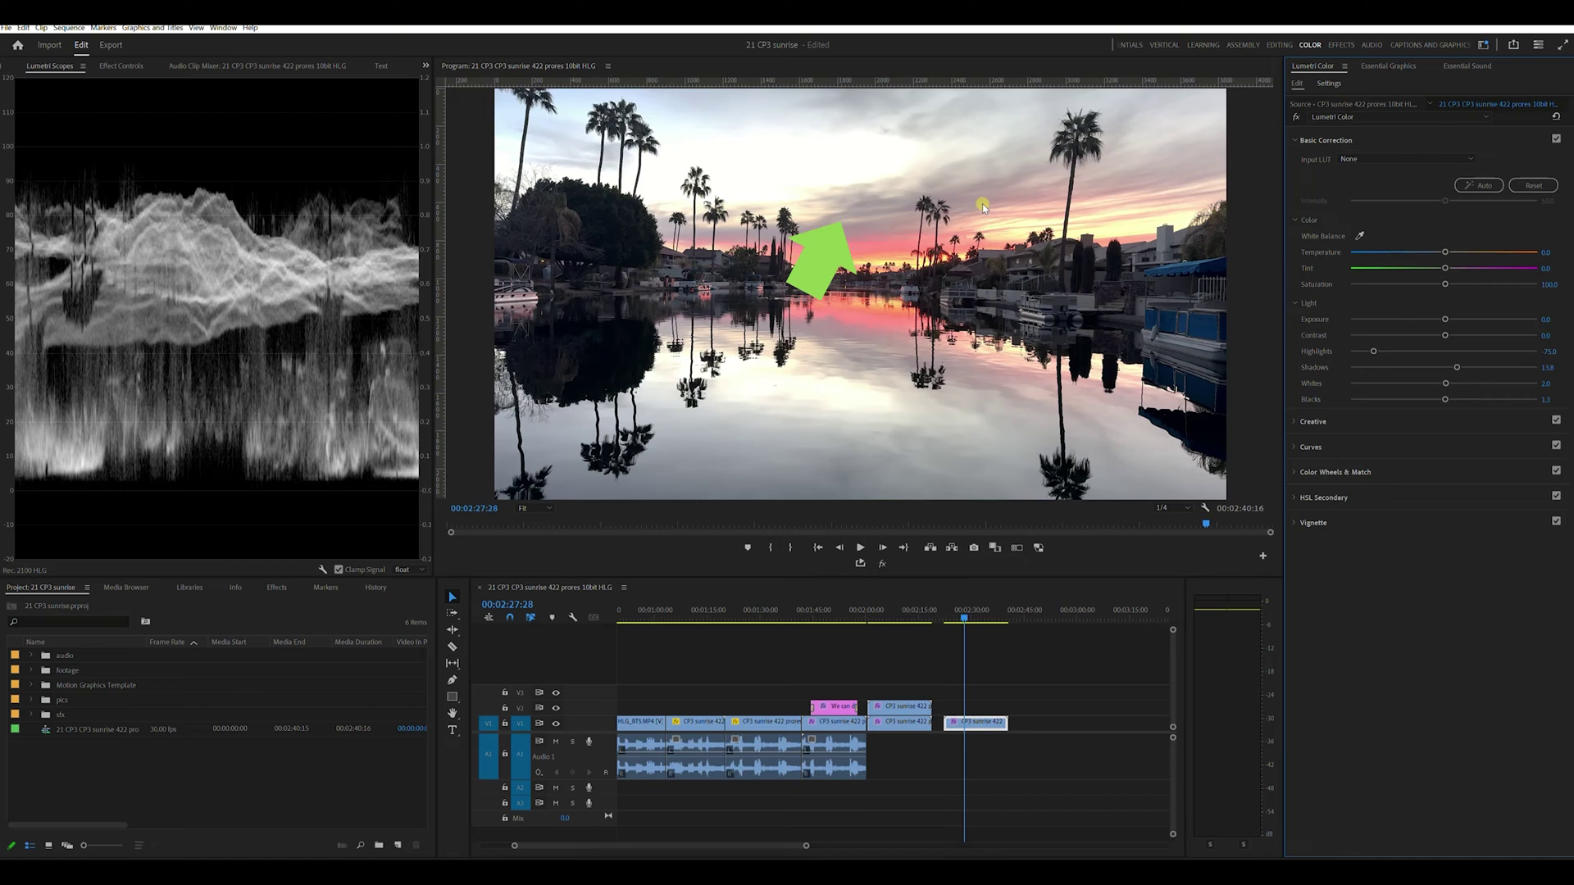
pyautogui.moveTo(1372, 350)
pyautogui.mouseDown()
pyautogui.moveTo(1501, 350)
pyautogui.moveTo(1395, 356)
pyautogui.mouseUp()
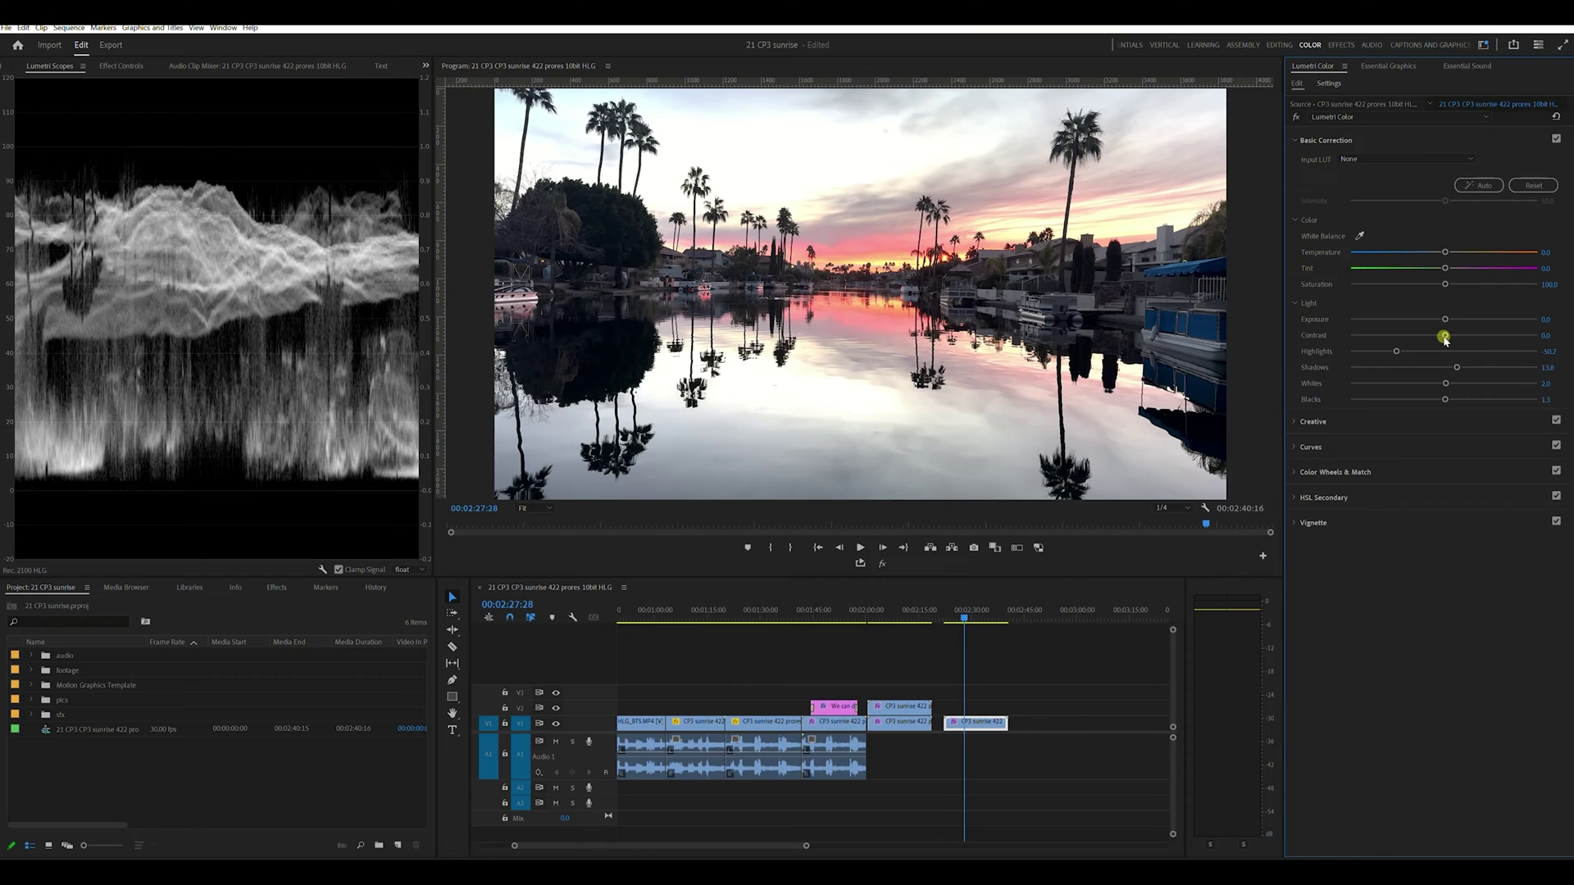
# Try sharply lower and higher contrast, then set Lumetri Contrast to 17.1
pyautogui.moveTo(1444, 338); pyautogui.dragTo(1304, 379)
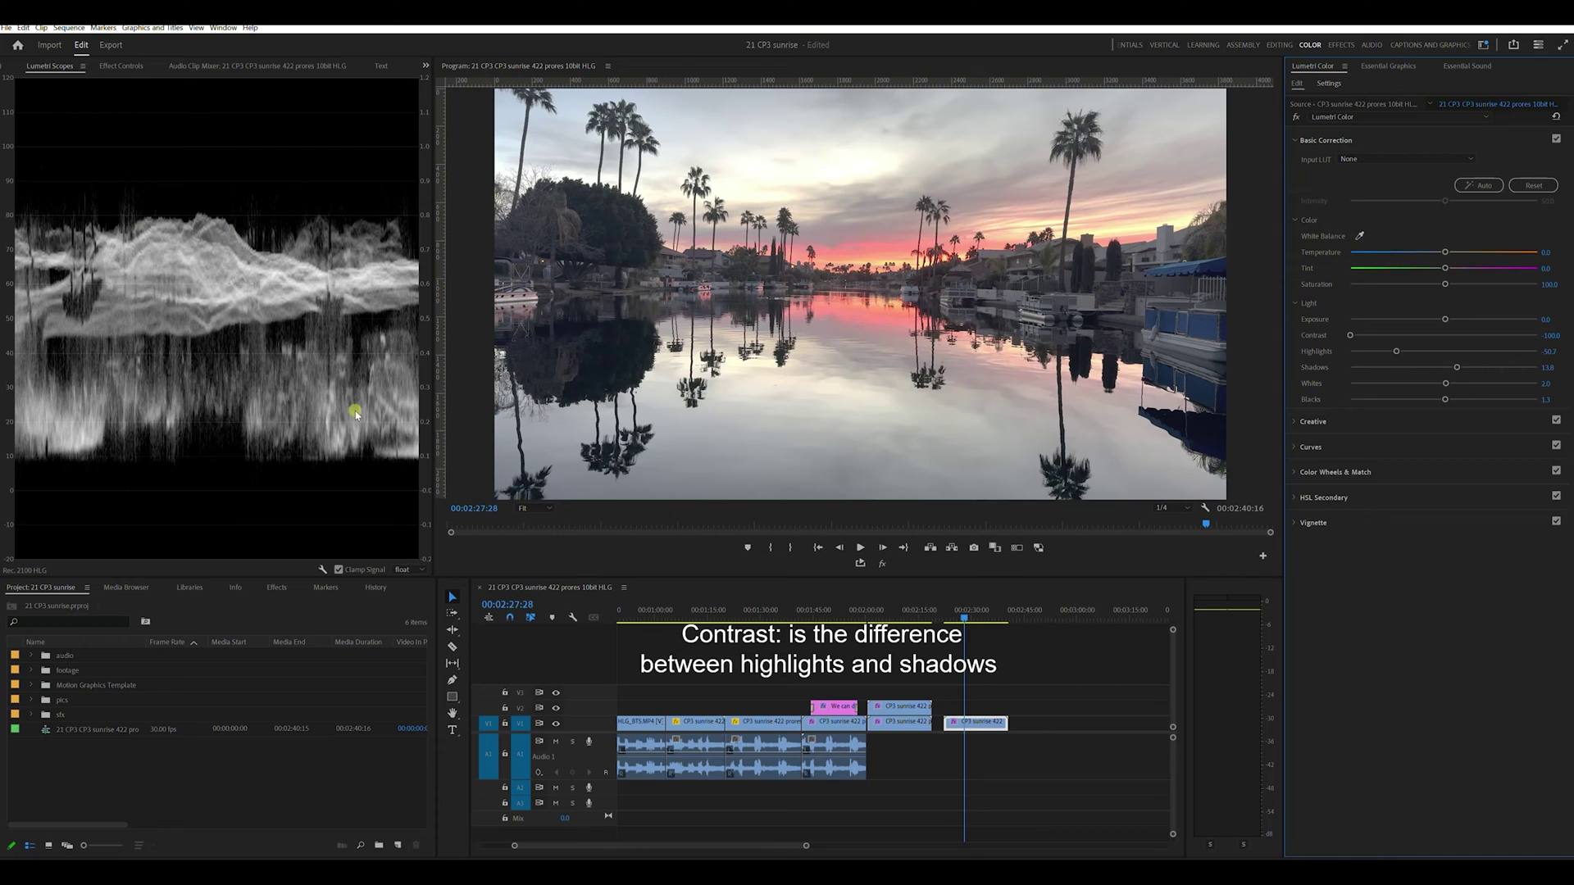
pyautogui.click(1354, 337)
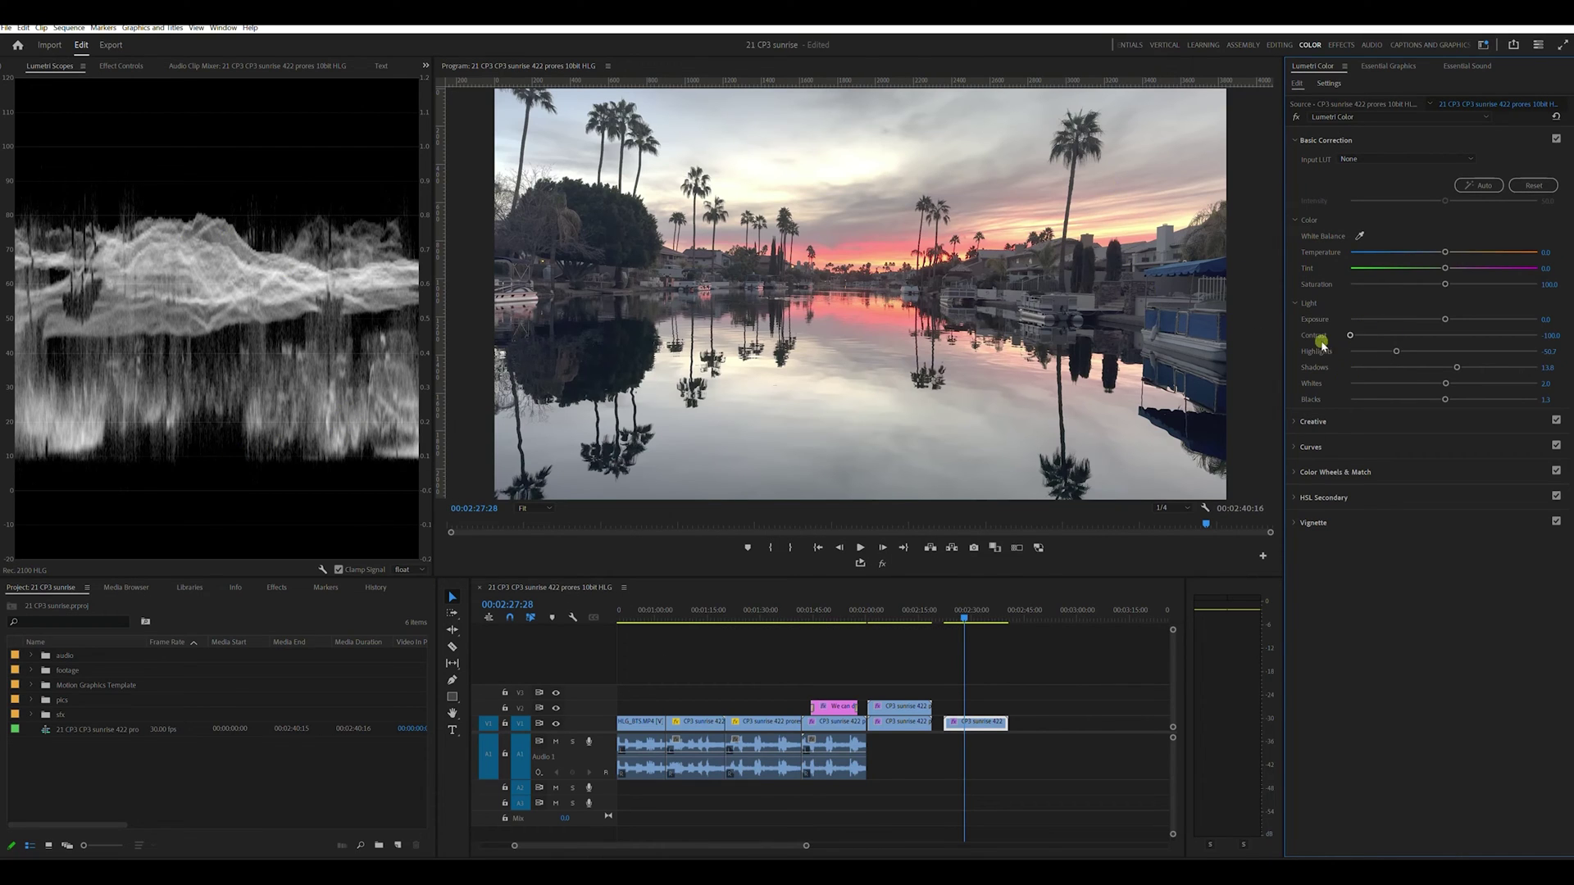
pyautogui.moveTo(1350, 335); pyautogui.dragTo(1544, 354)
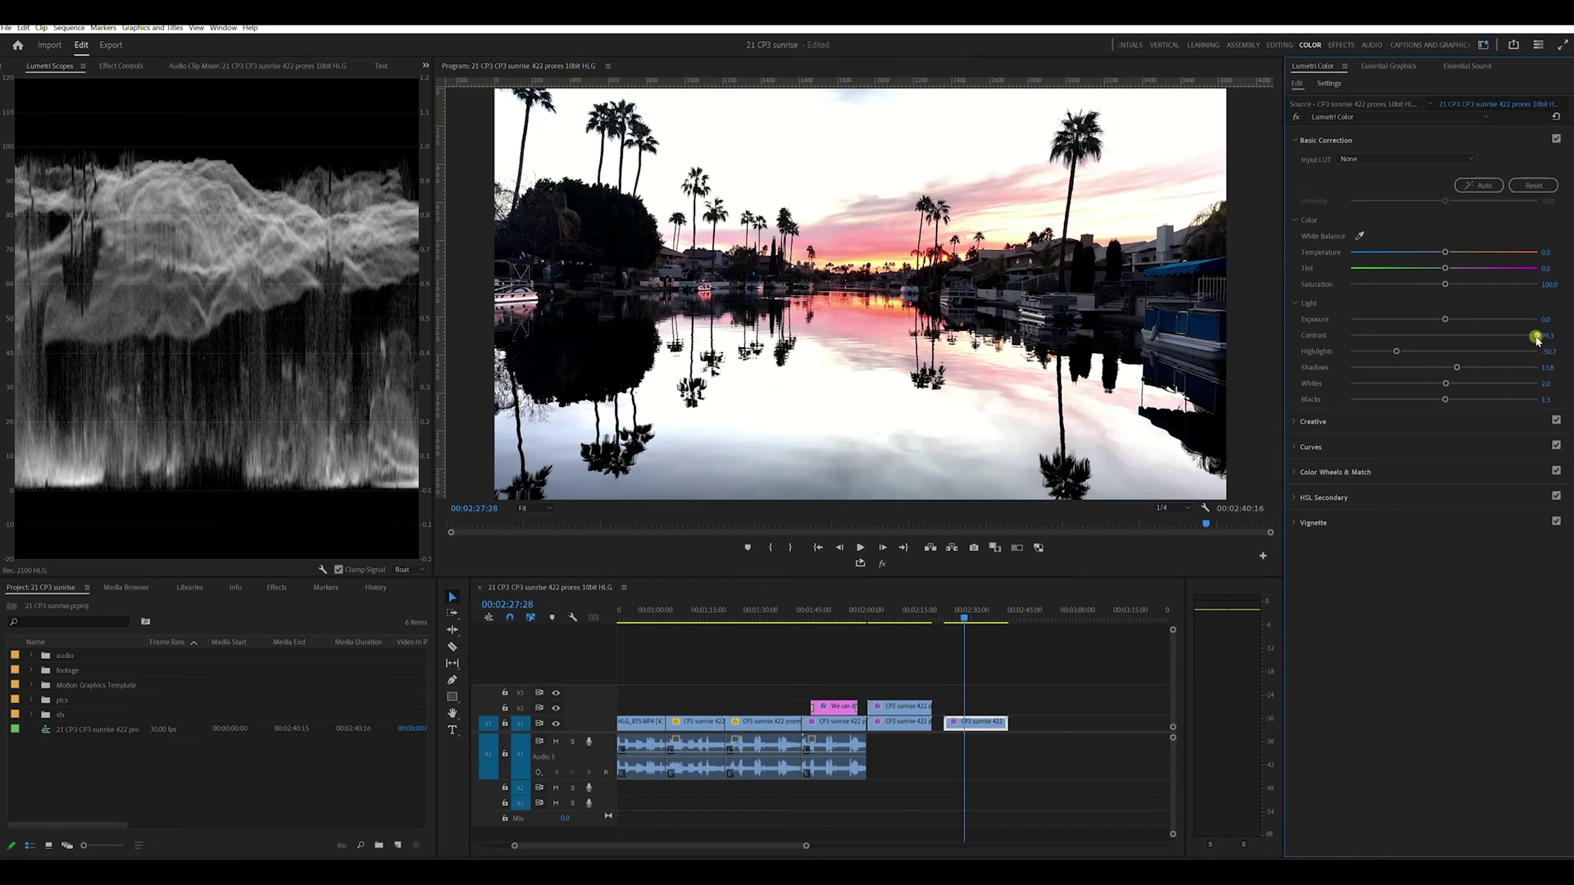
pyautogui.moveTo(1537, 337); pyautogui.dragTo(1460, 339)
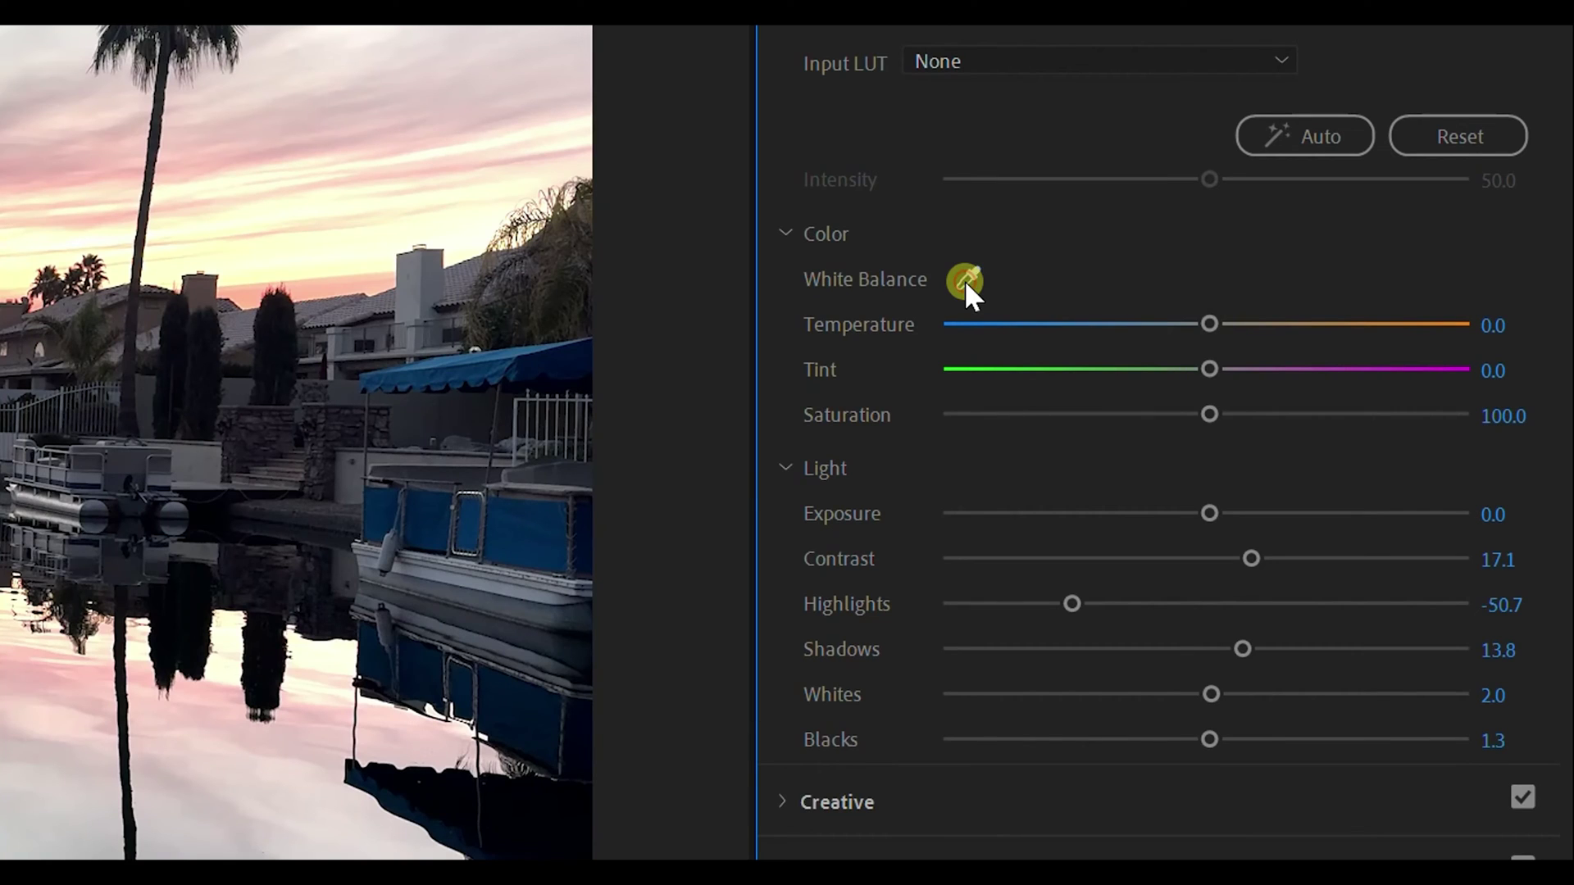
# Sample the boat with the White Balance eyedropper and view the clip at 100% zoom
pyautogui.click(966, 282)
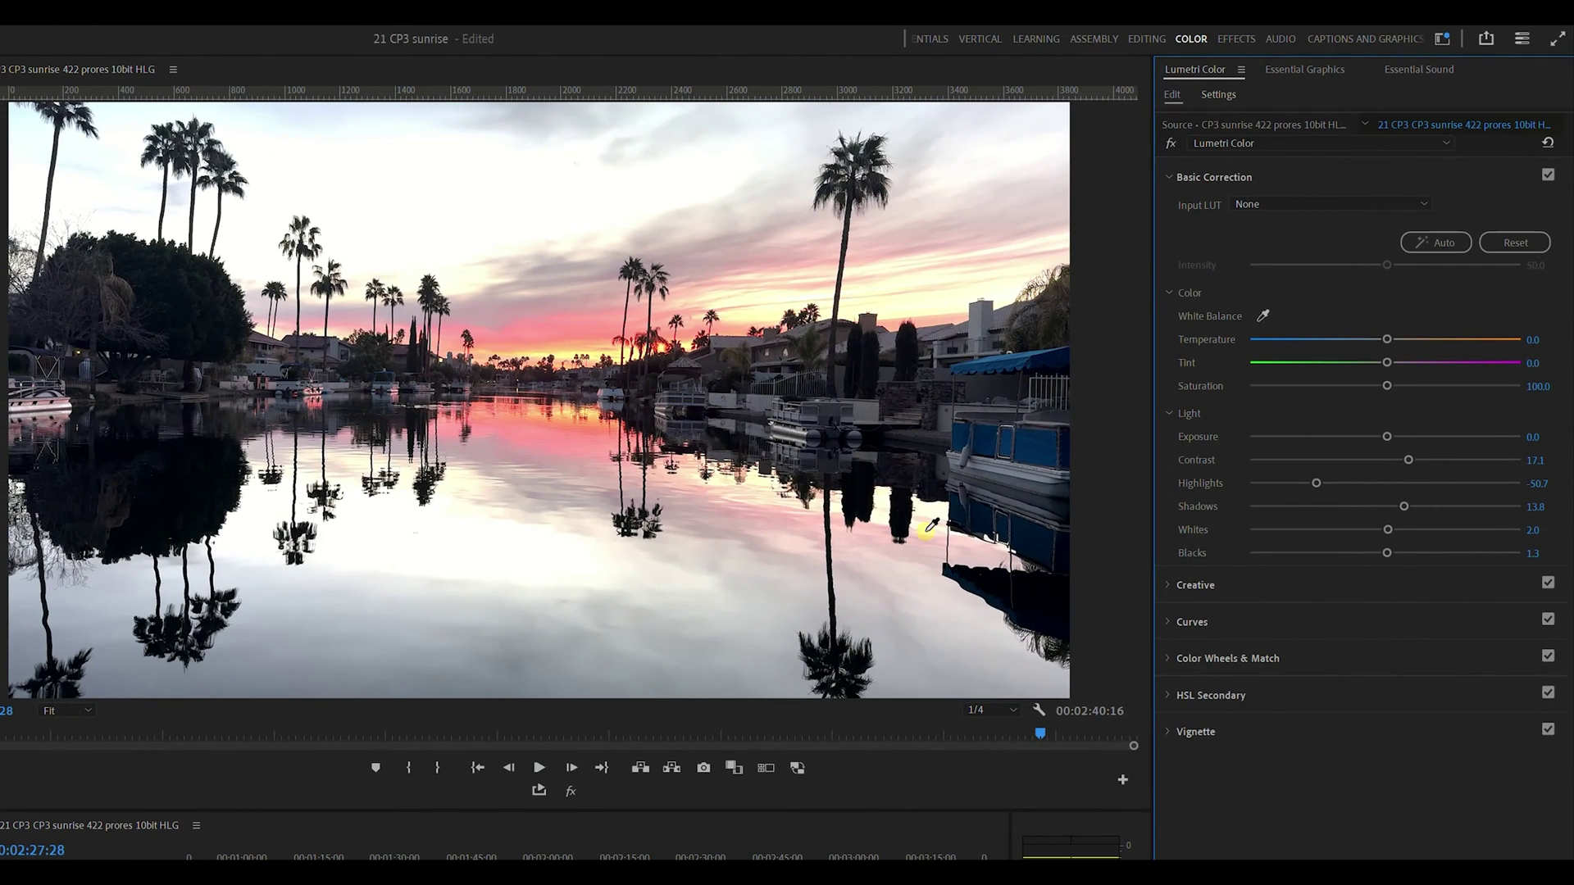
pyautogui.click(1016, 466)
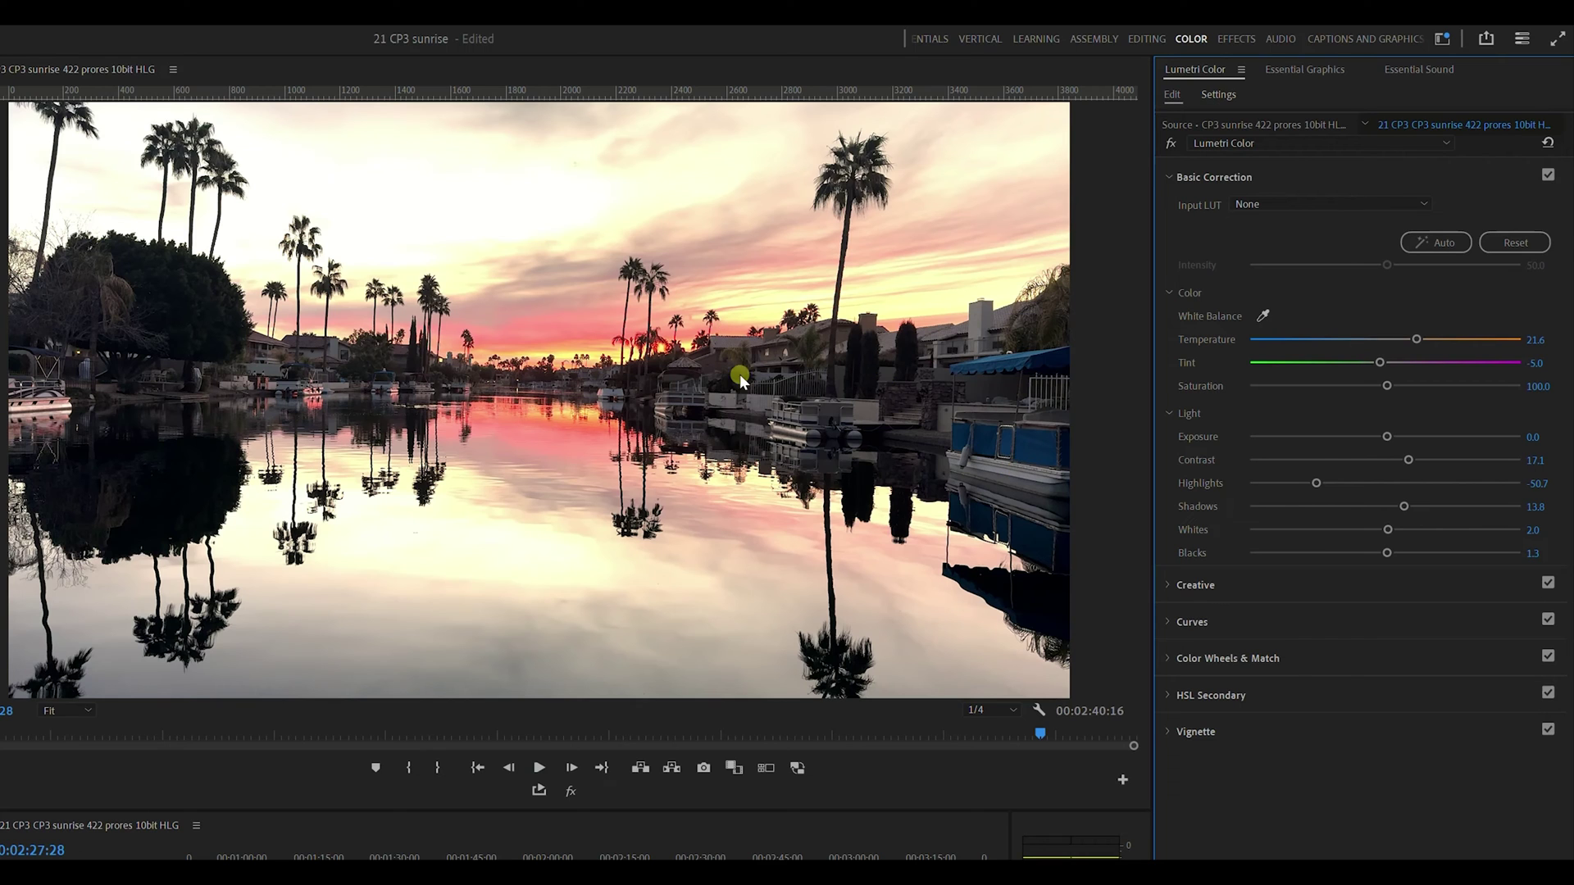
pyautogui.click(63, 710)
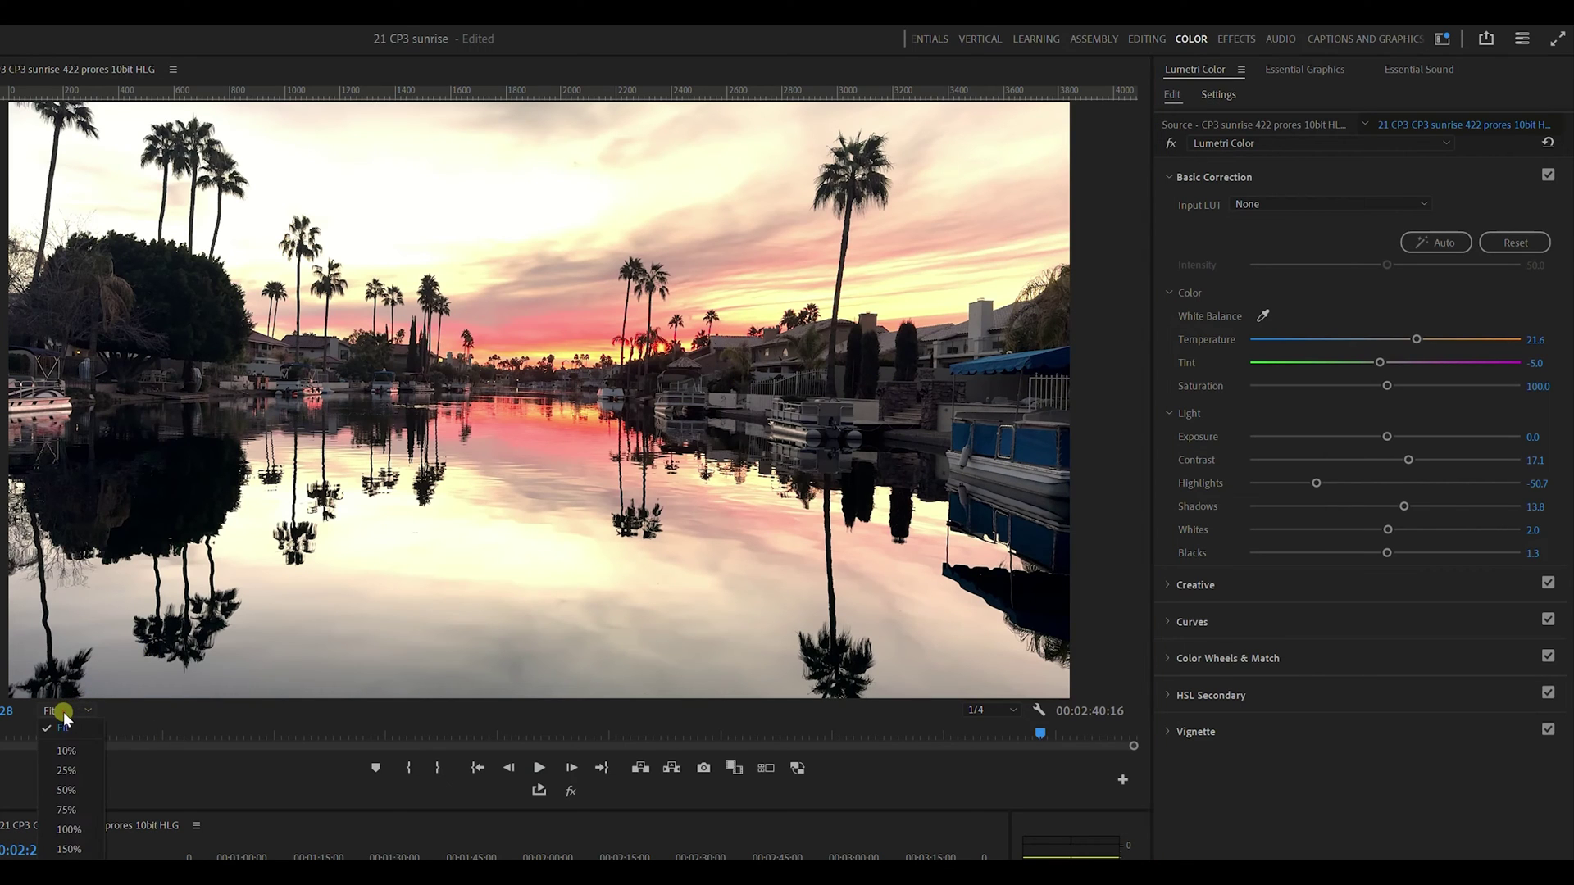
pyautogui.click(82, 829)
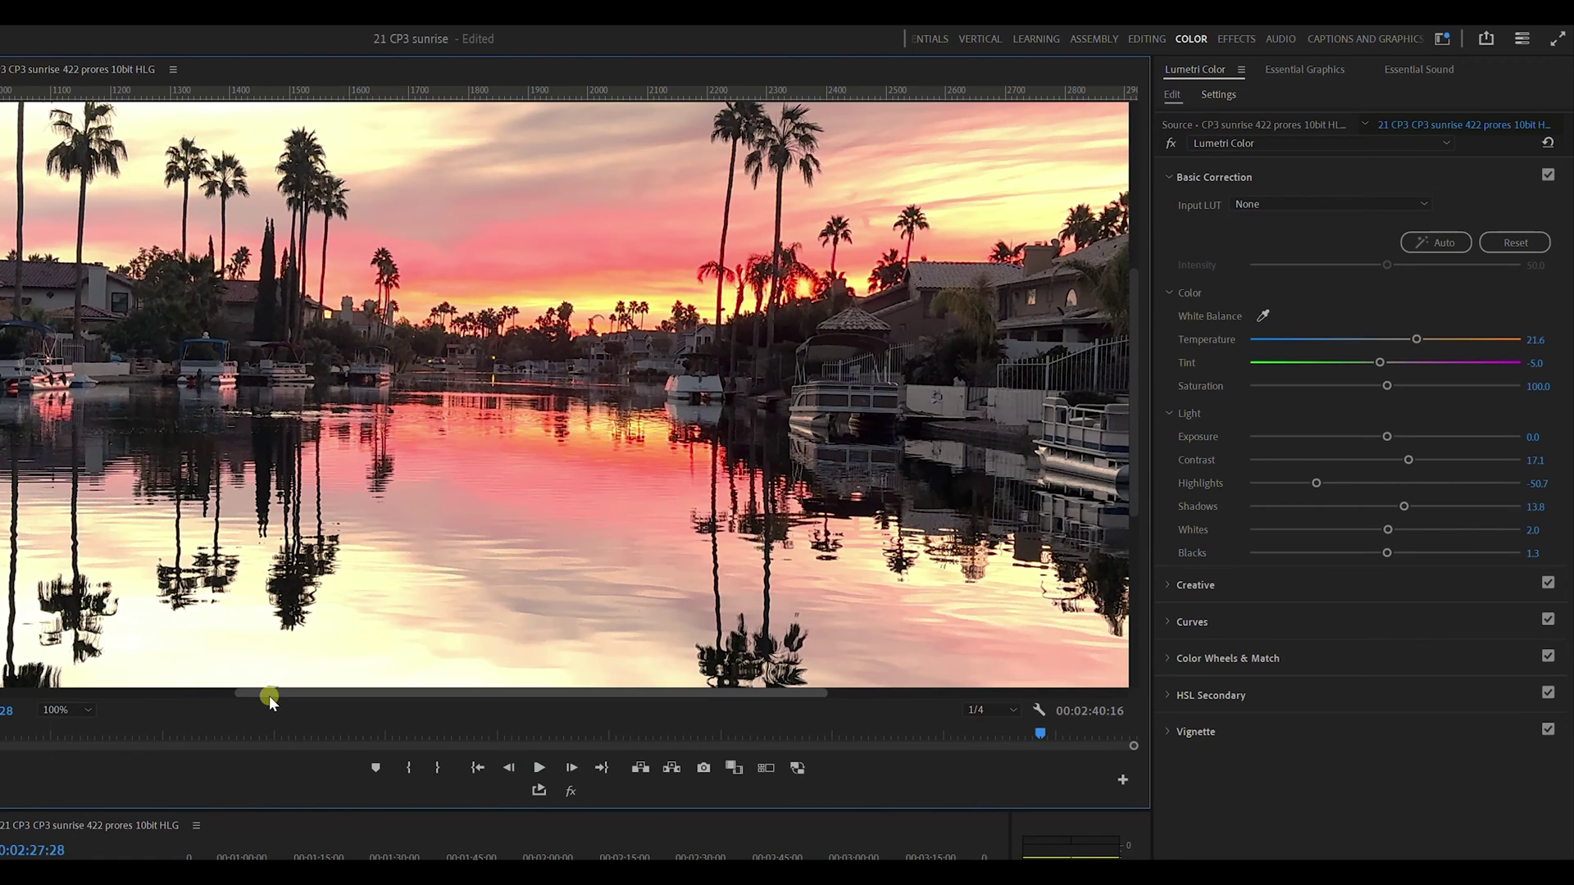
pyautogui.moveTo(268, 695); pyautogui.dragTo(744, 732)
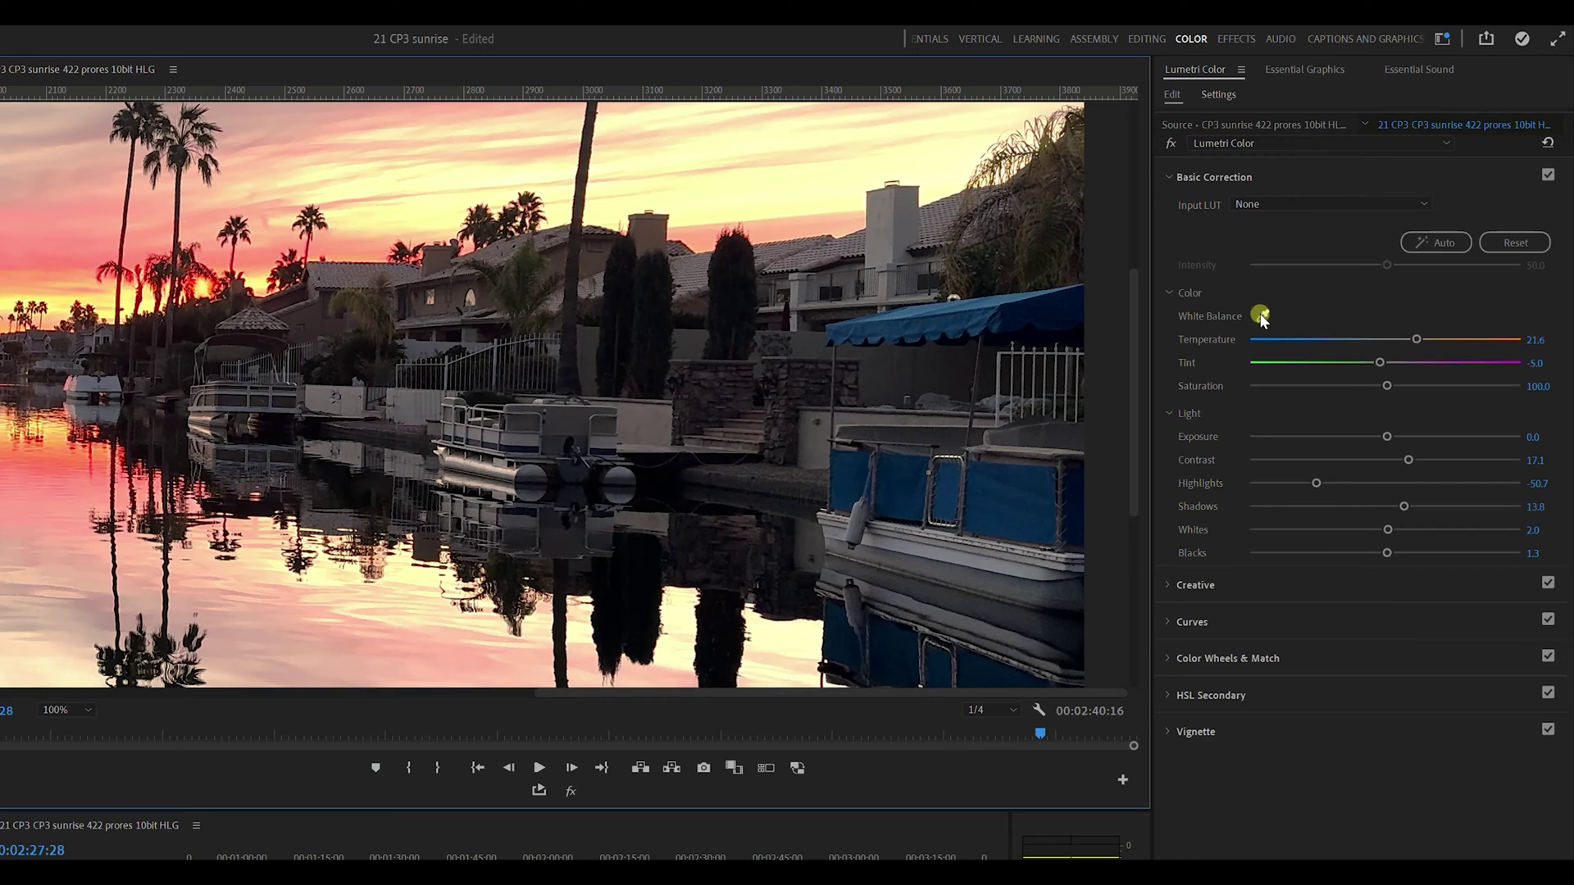
# Reset Temperature and Tint, resample the white hull (26.7 / -9.2), and refit the preview
pyautogui.doubleClick(1415, 340)
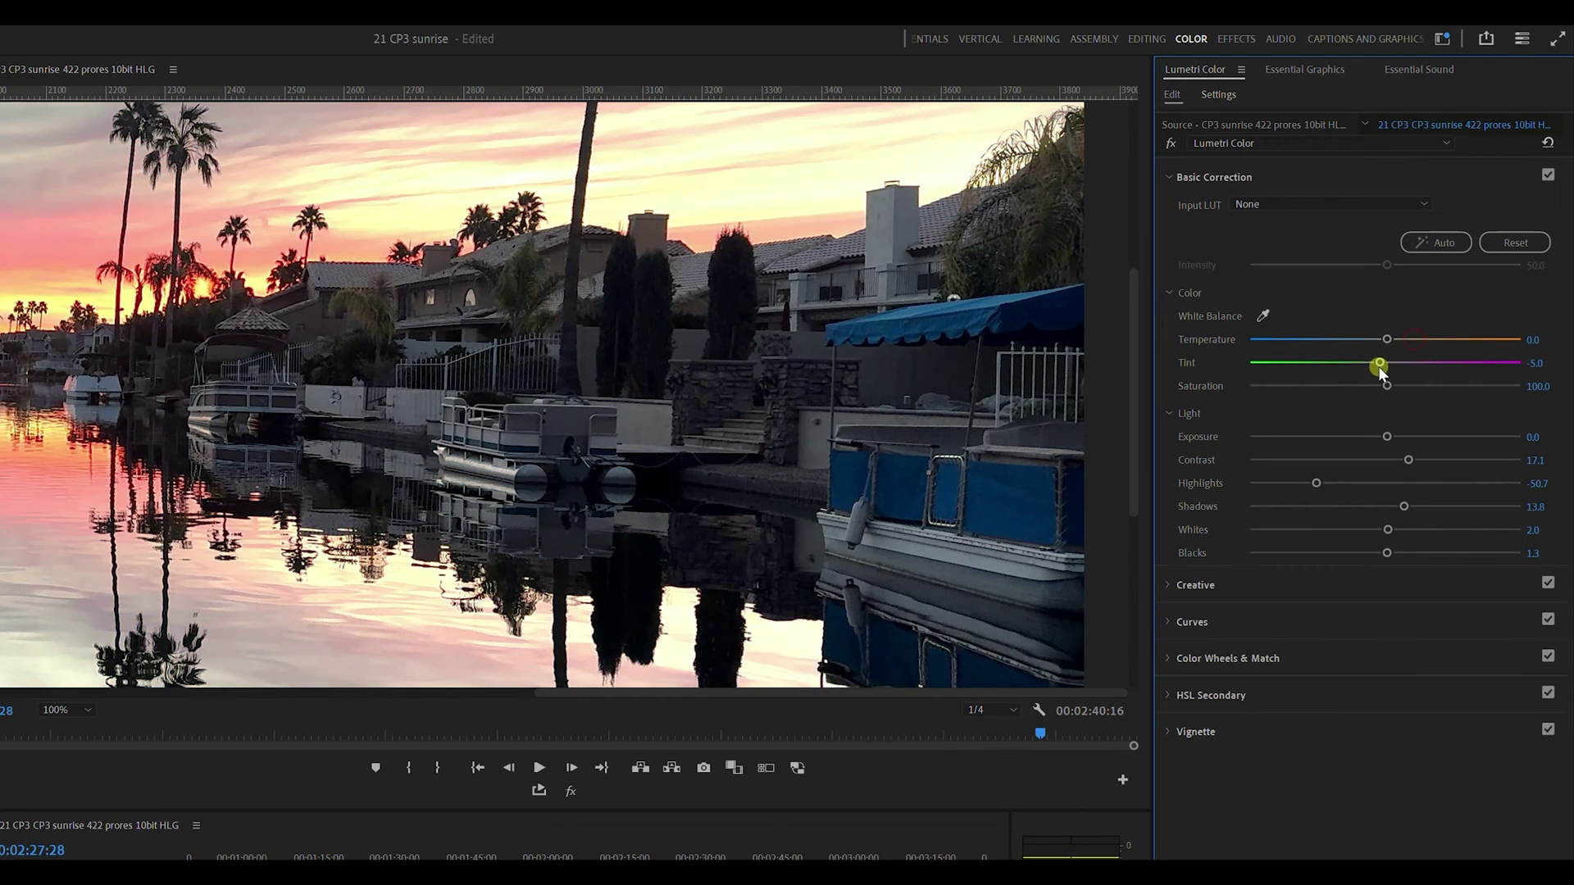
pyautogui.doubleClick(1380, 363)
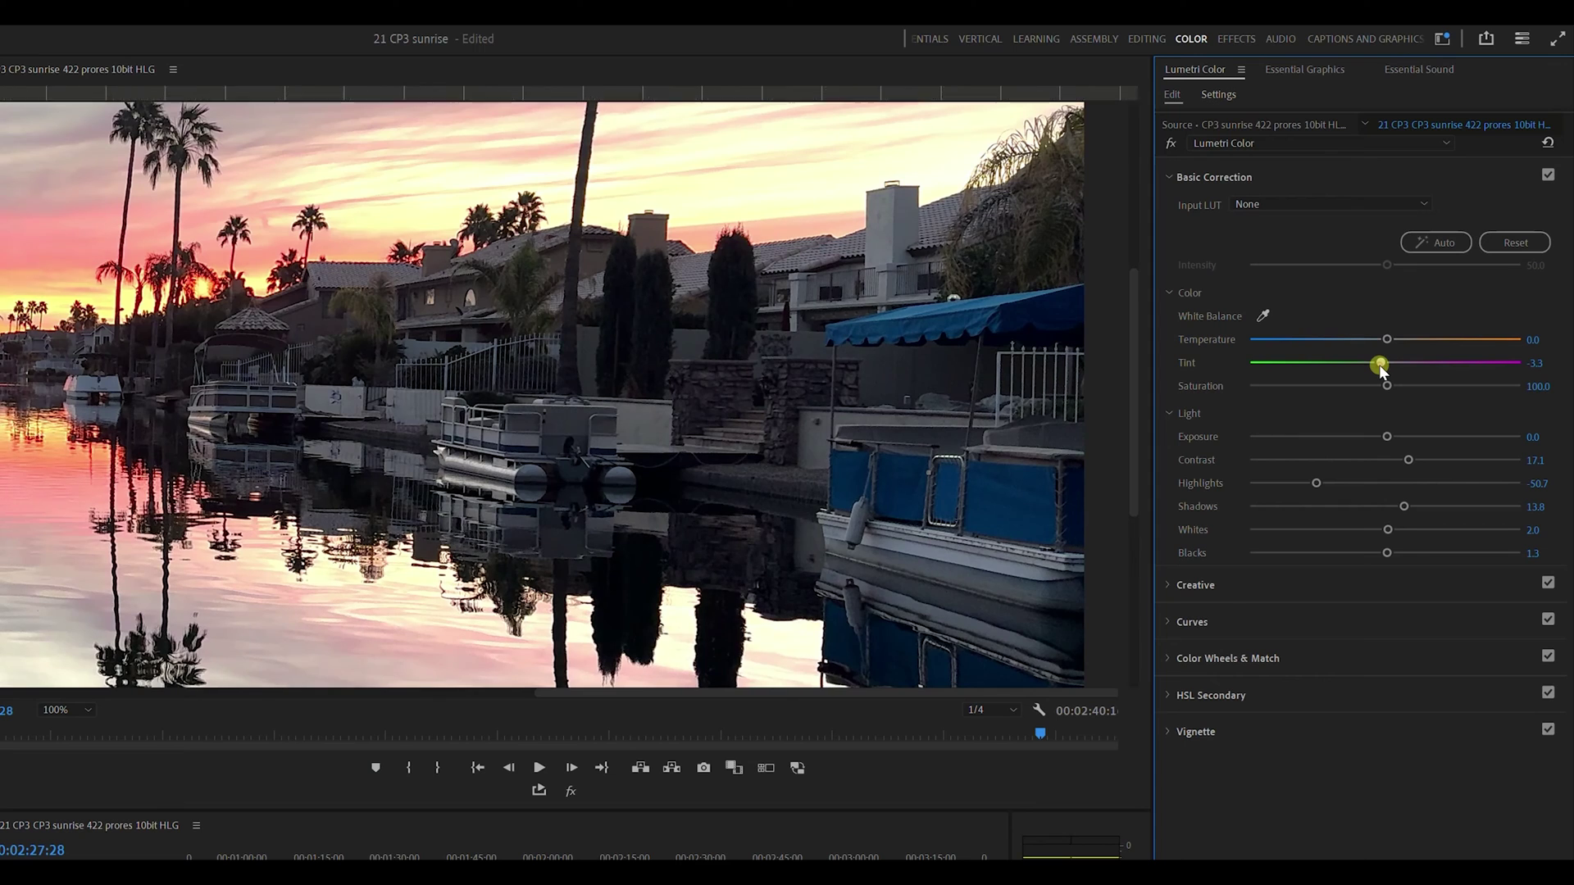
pyautogui.click(1263, 316)
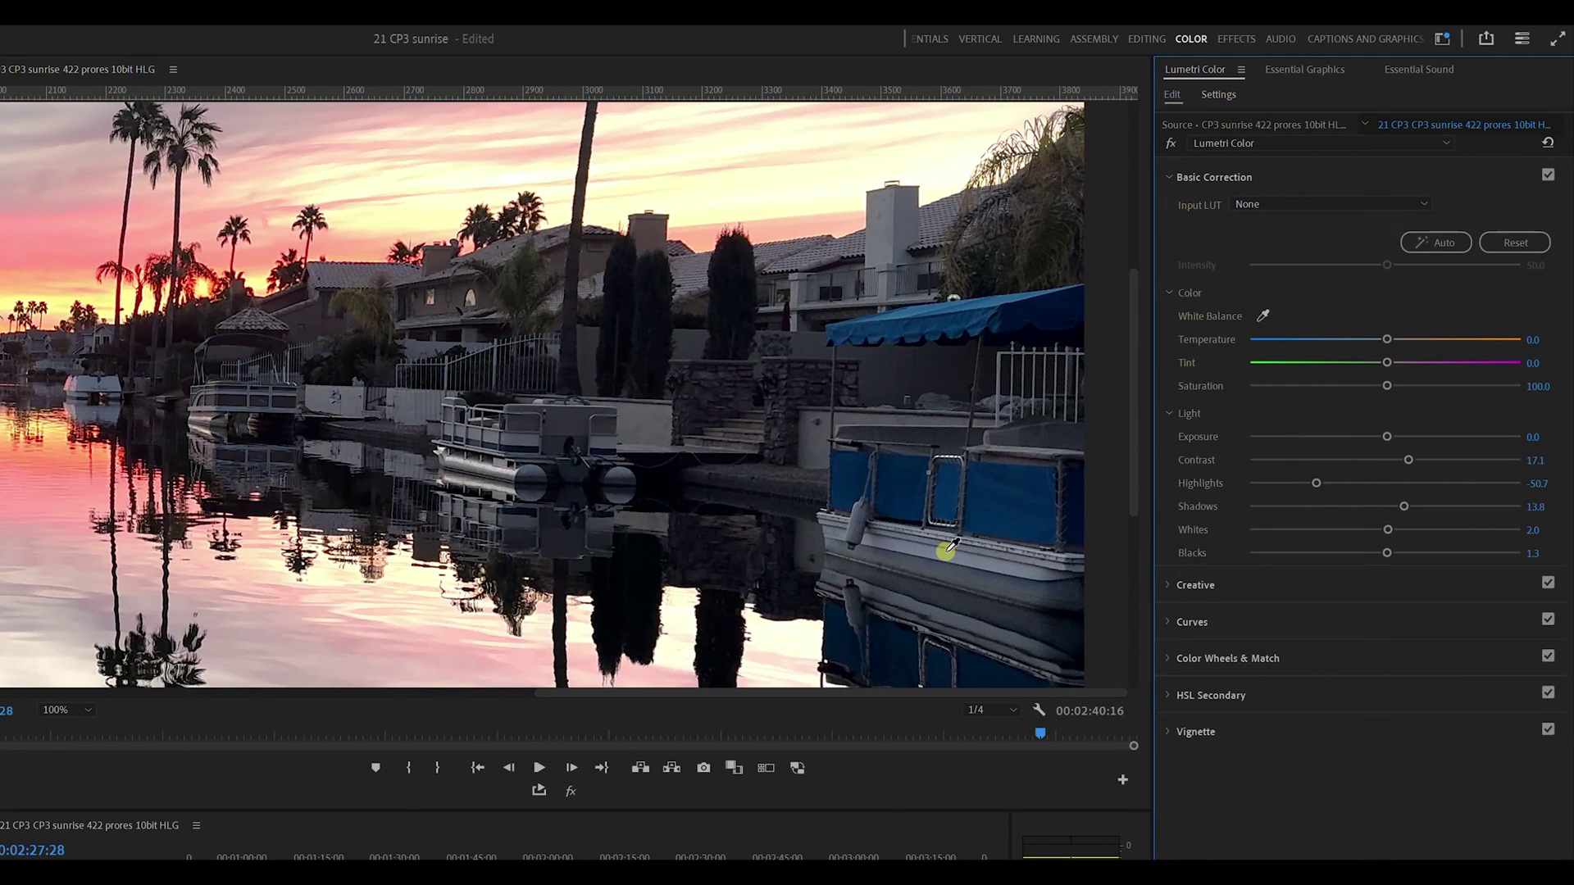
pyautogui.click(947, 550)
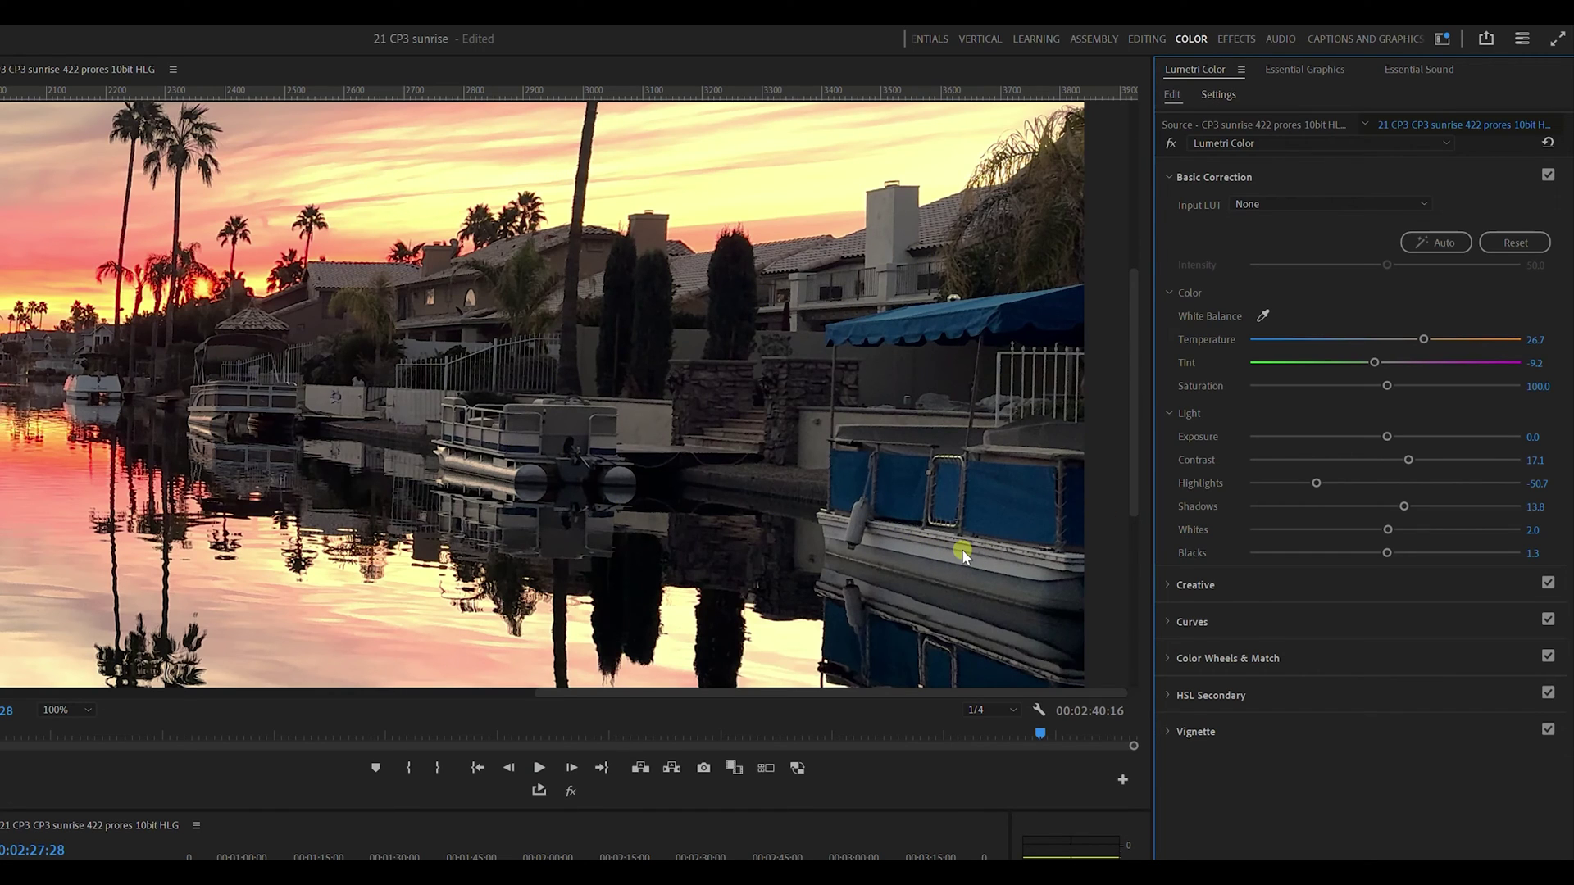
pyautogui.click(65, 713)
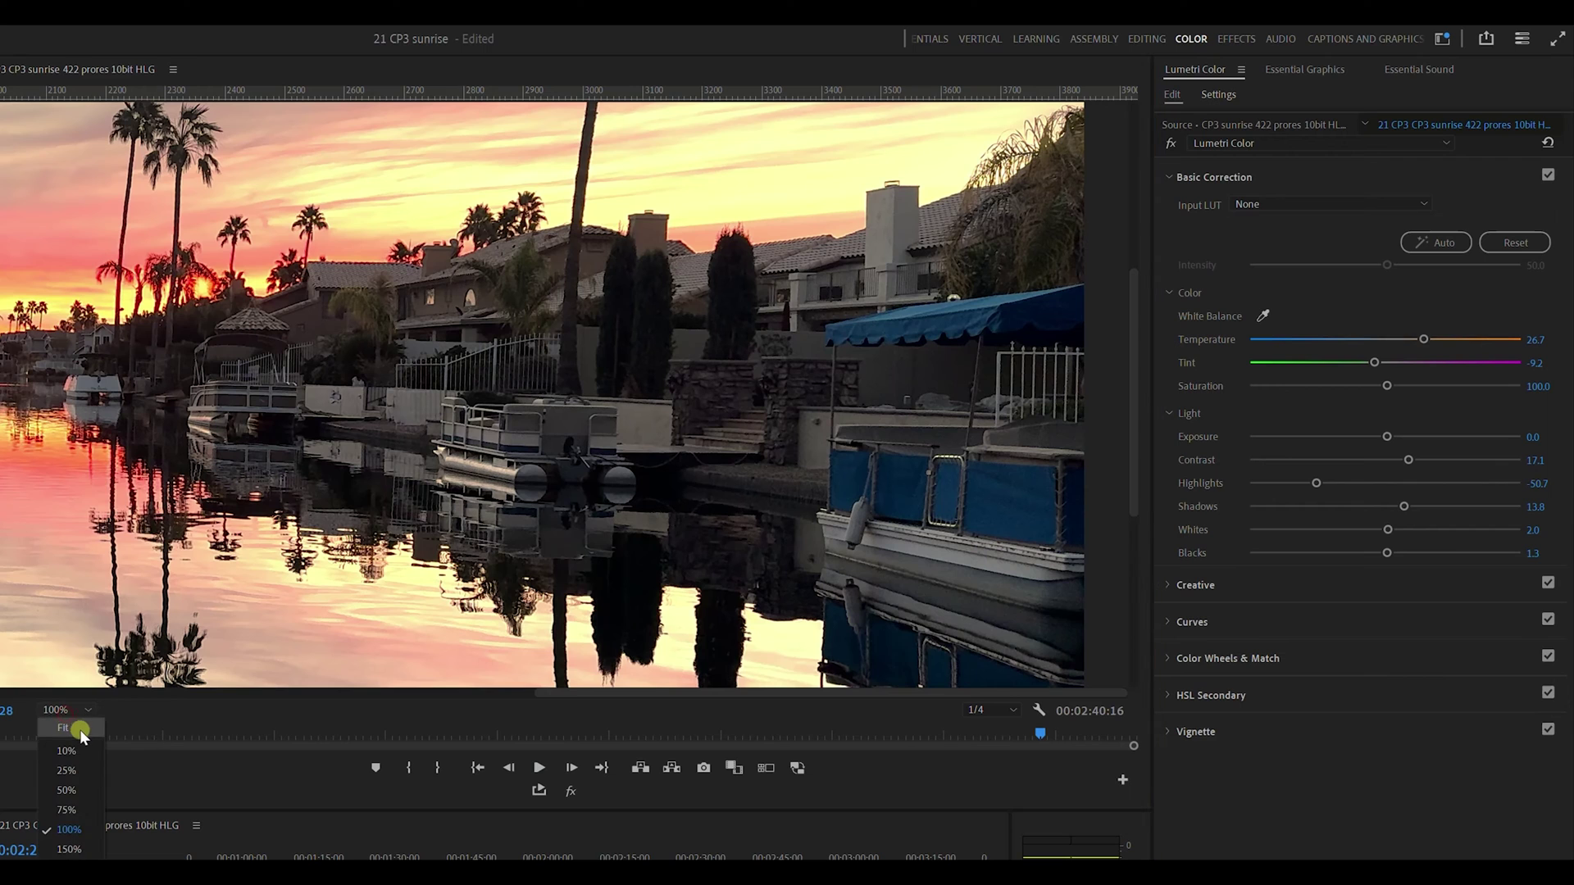
pyautogui.click(81, 732)
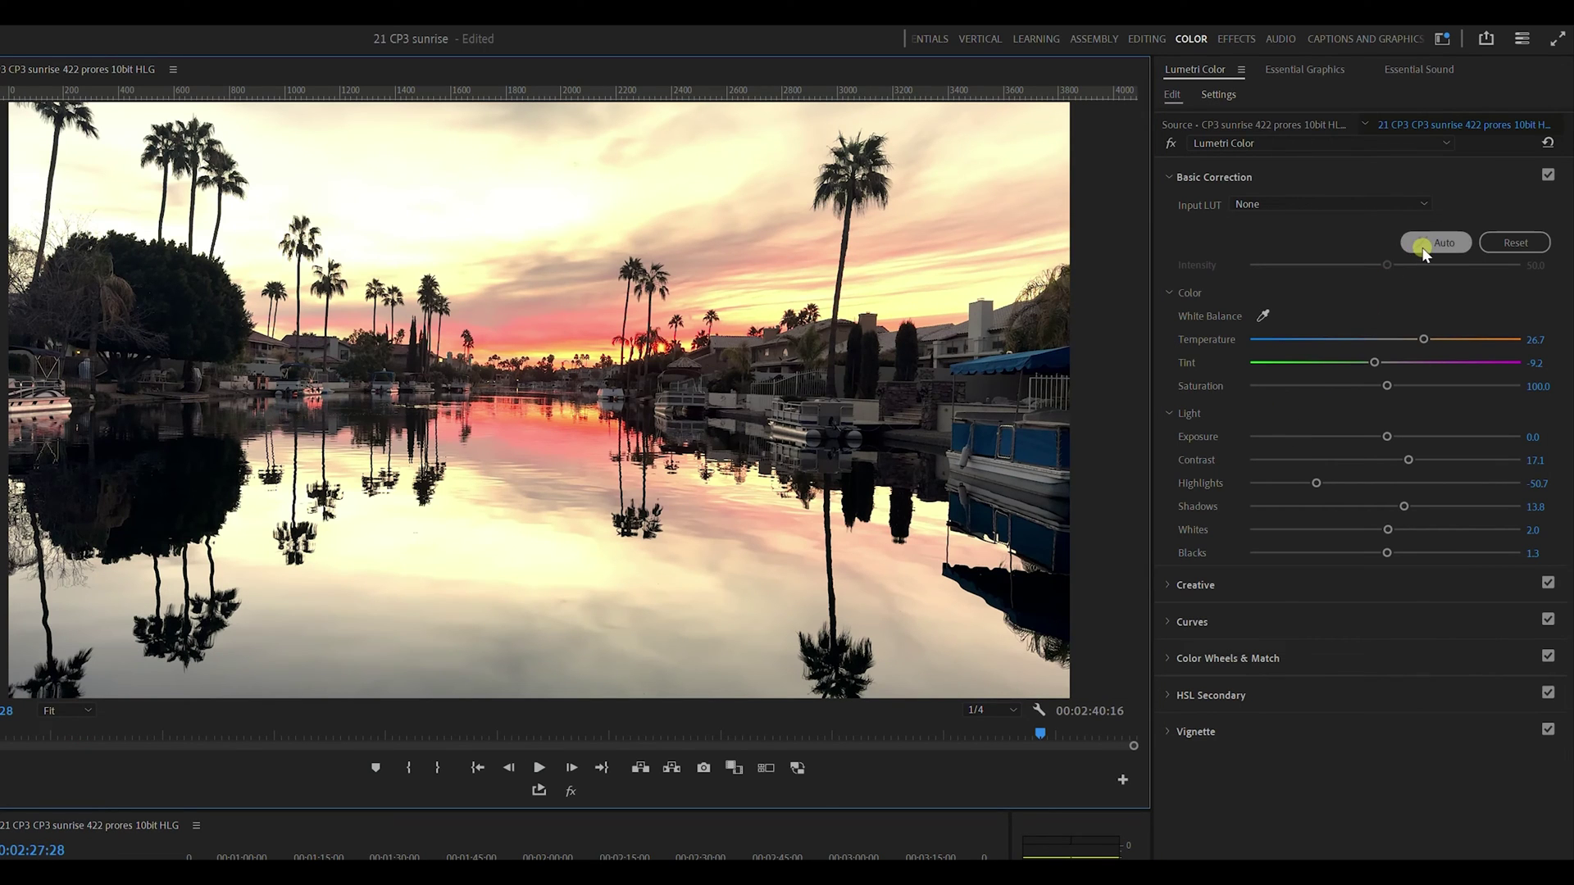
# Experiment with darkening and S-curve RGB Curves shapes, then reset to one gentle midtone lift
pyautogui.click(1192, 622)
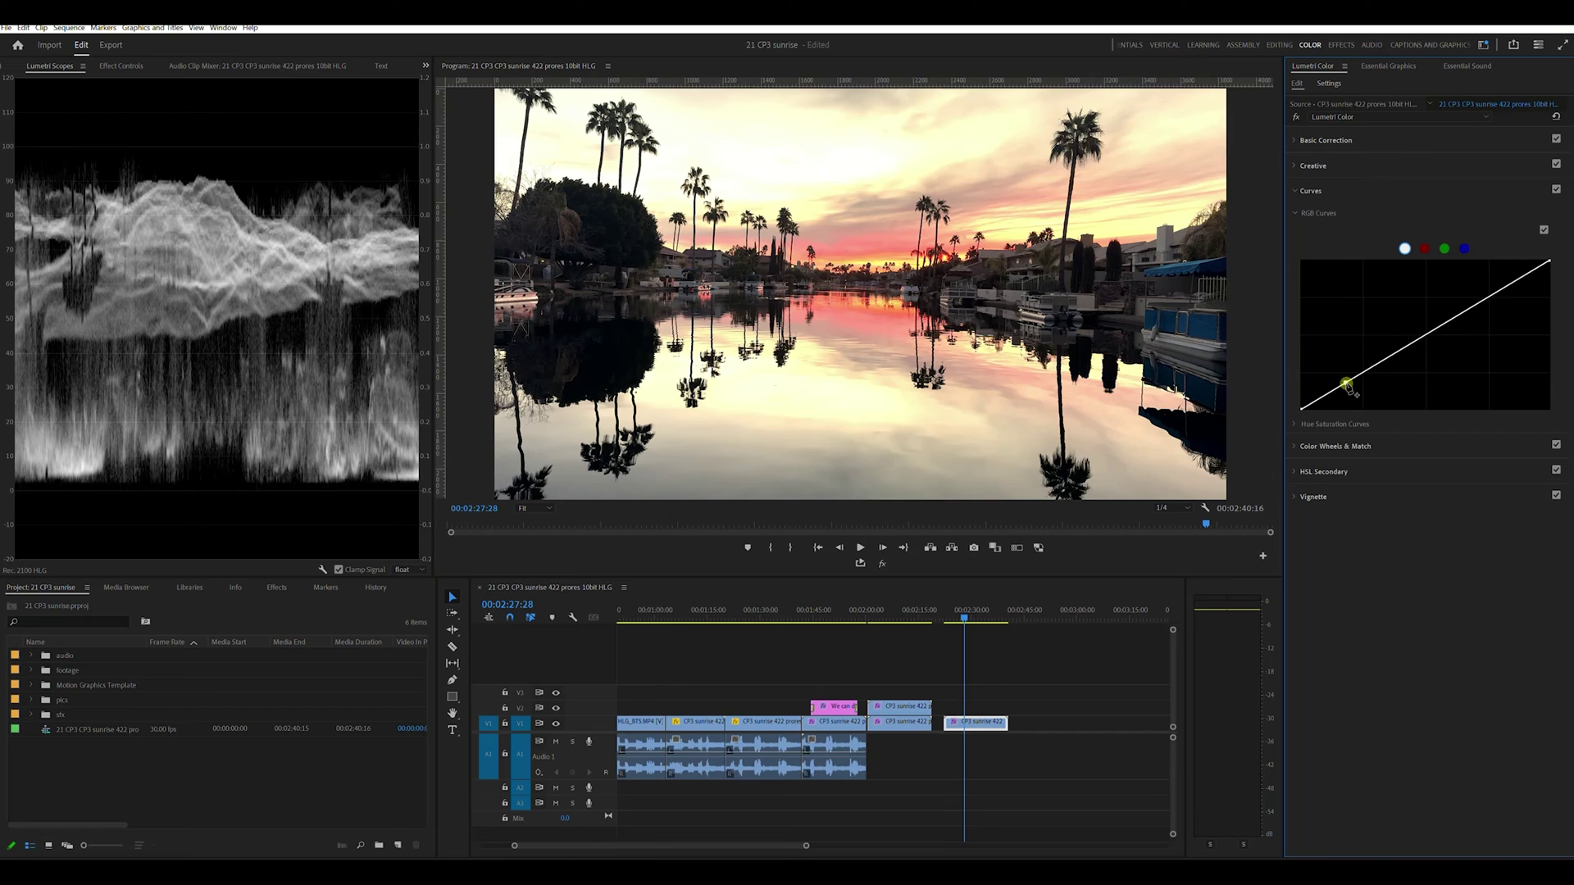
pyautogui.moveTo(1347, 385); pyautogui.dragTo(1351, 389)
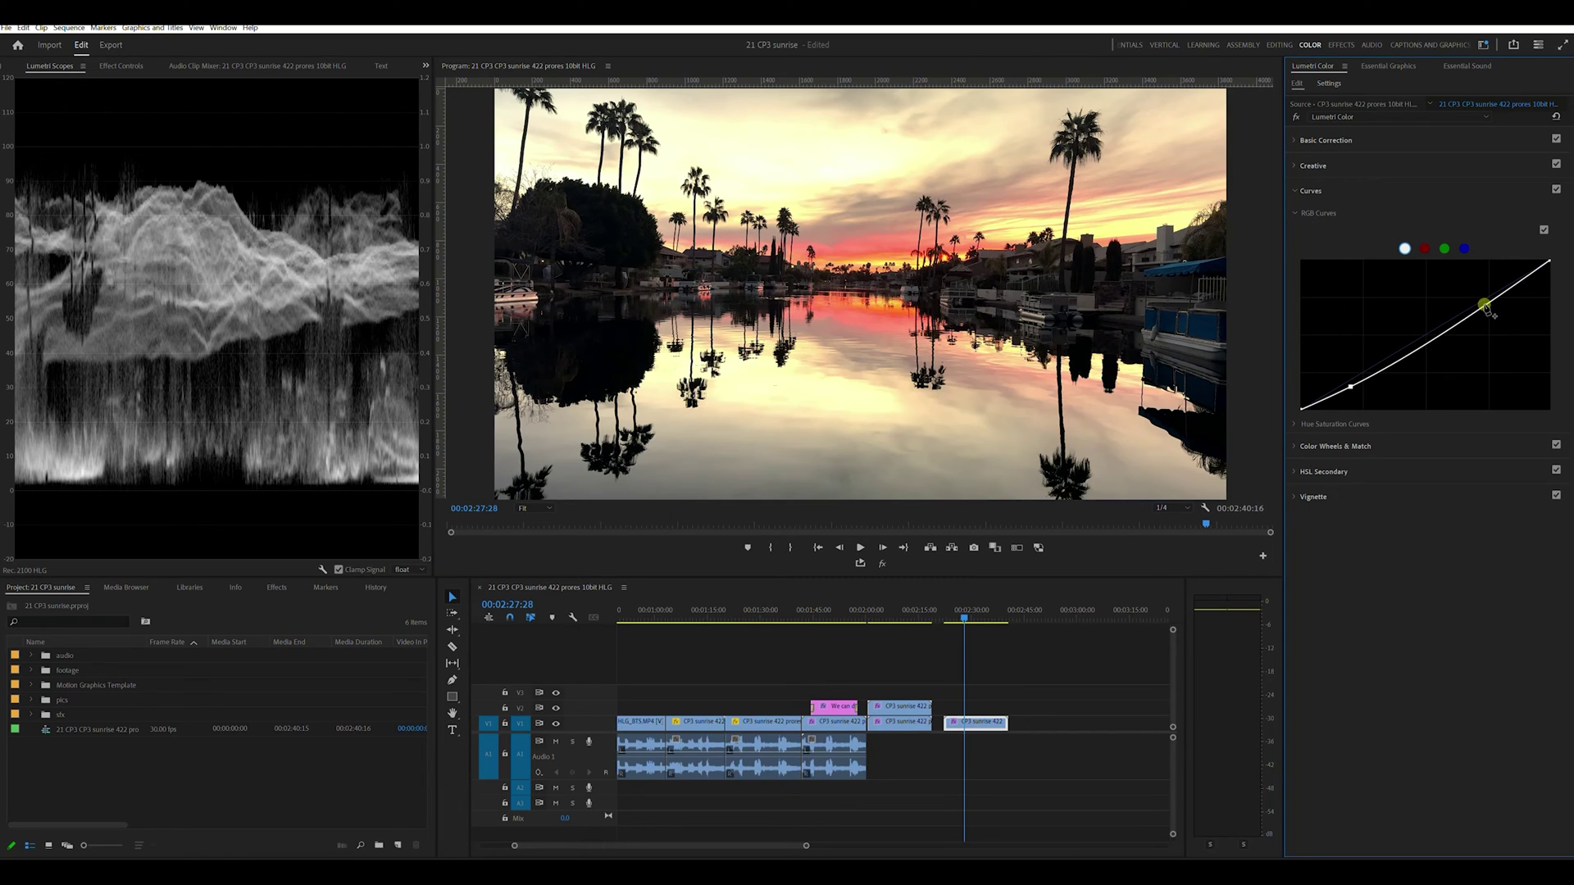
pyautogui.moveTo(1485, 307); pyautogui.dragTo(1461, 280)
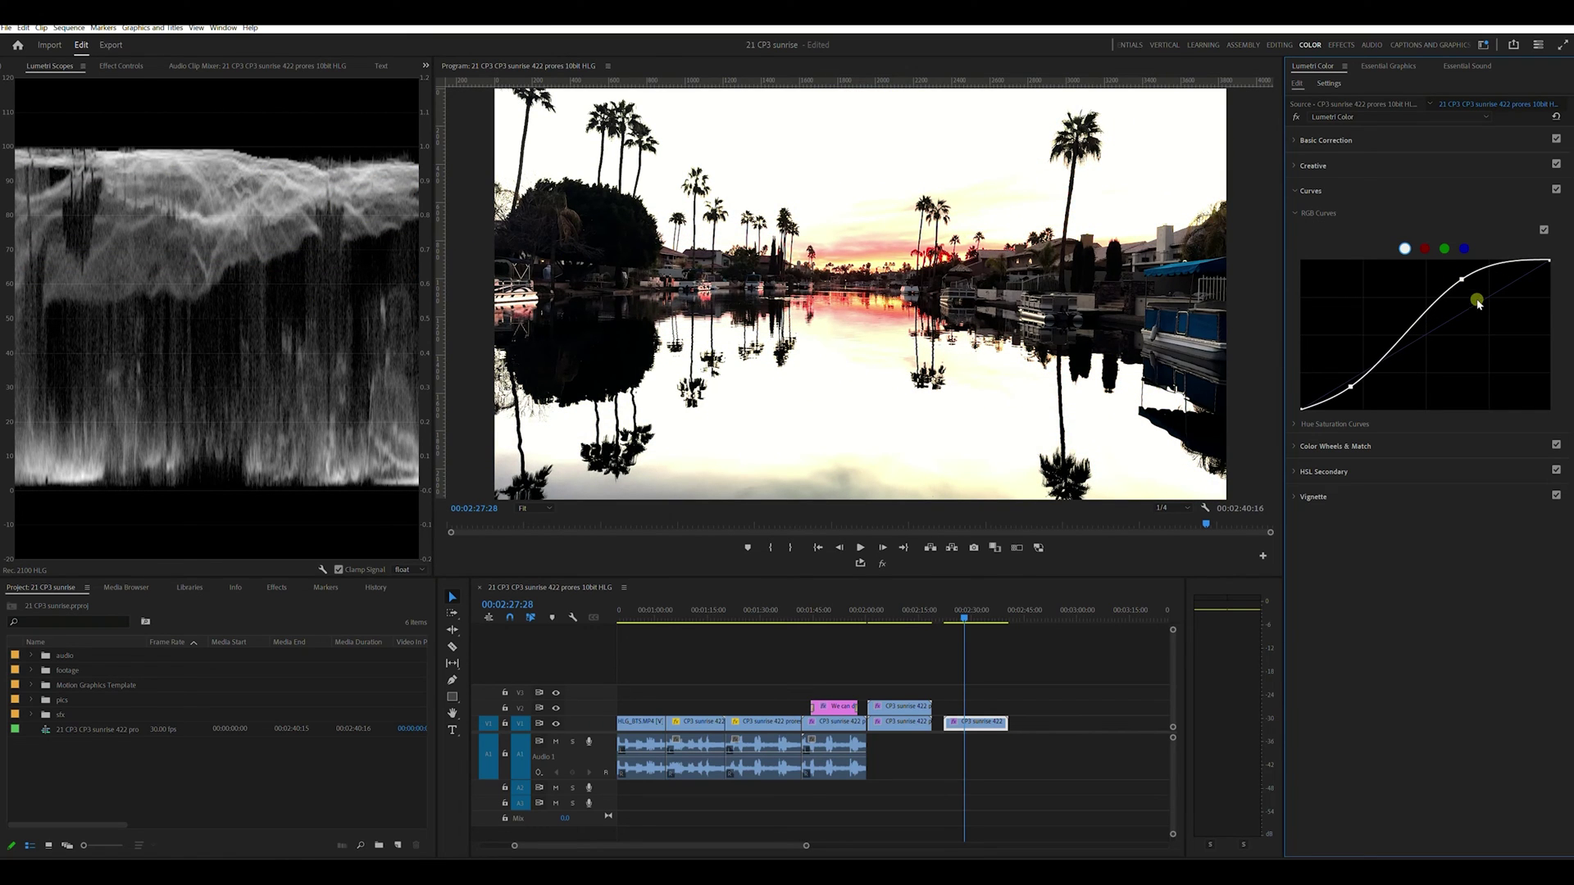
pyautogui.doubleClick(1461, 280)
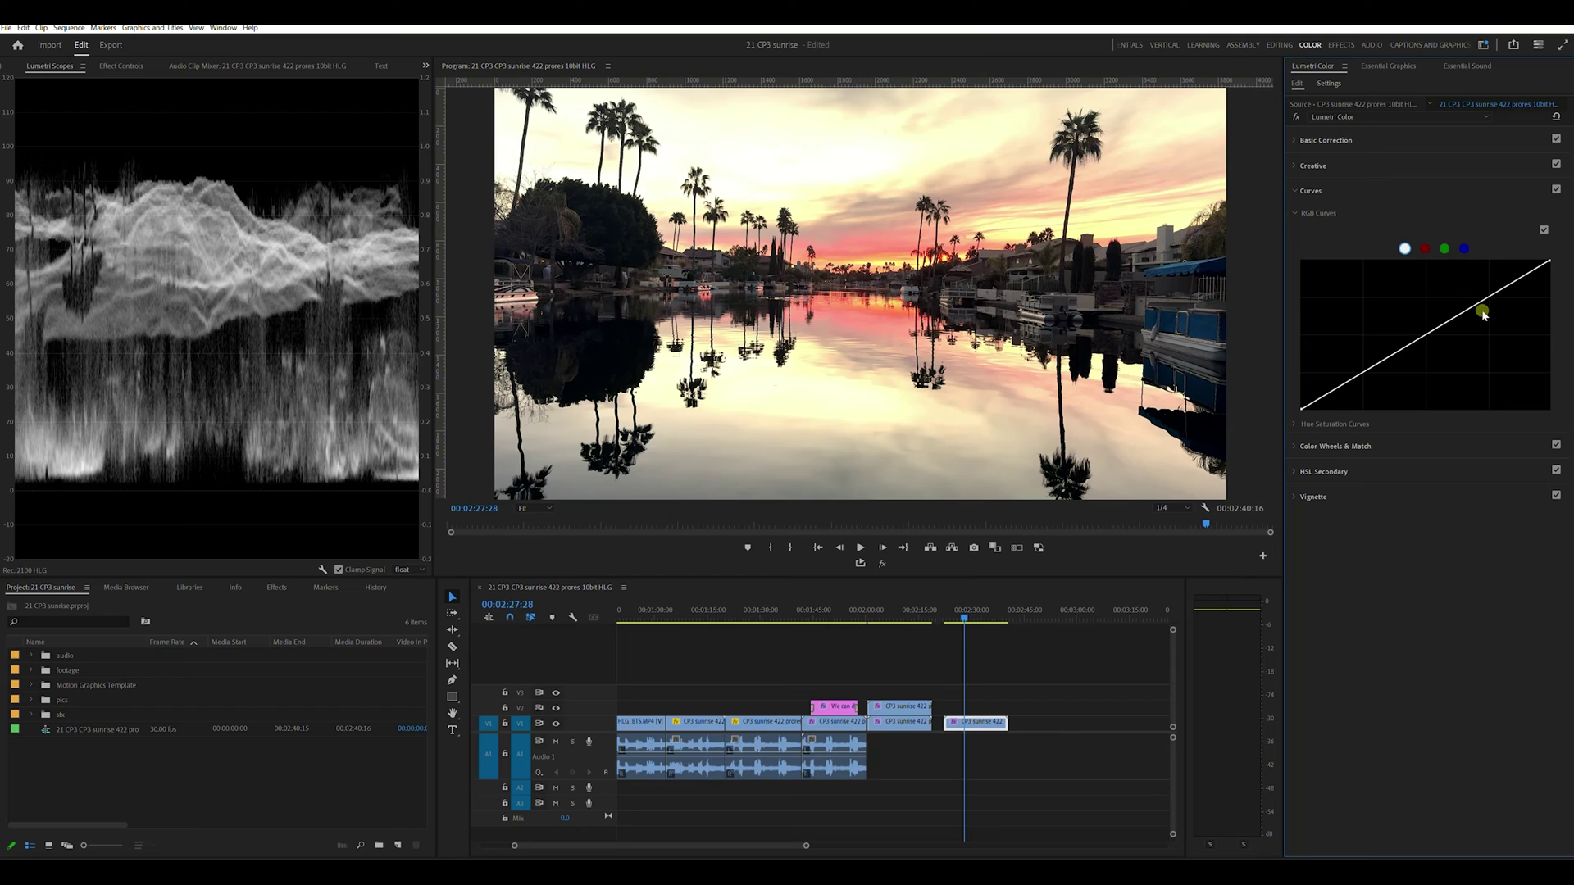
pyautogui.moveTo(1472, 308); pyautogui.dragTo(1477, 321)
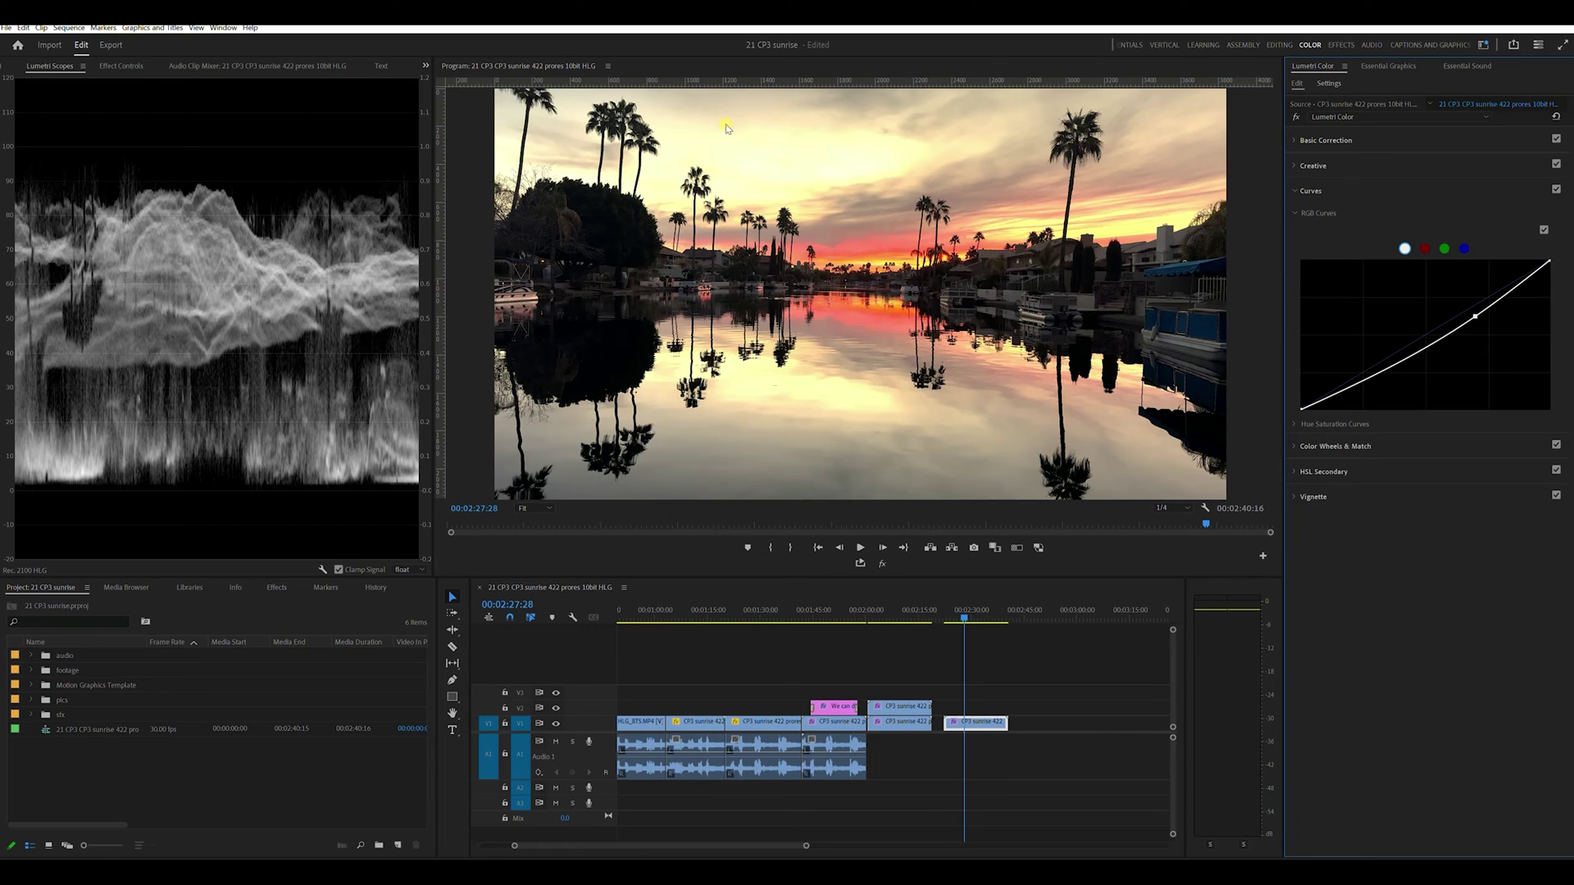
pyautogui.click(1295, 118)
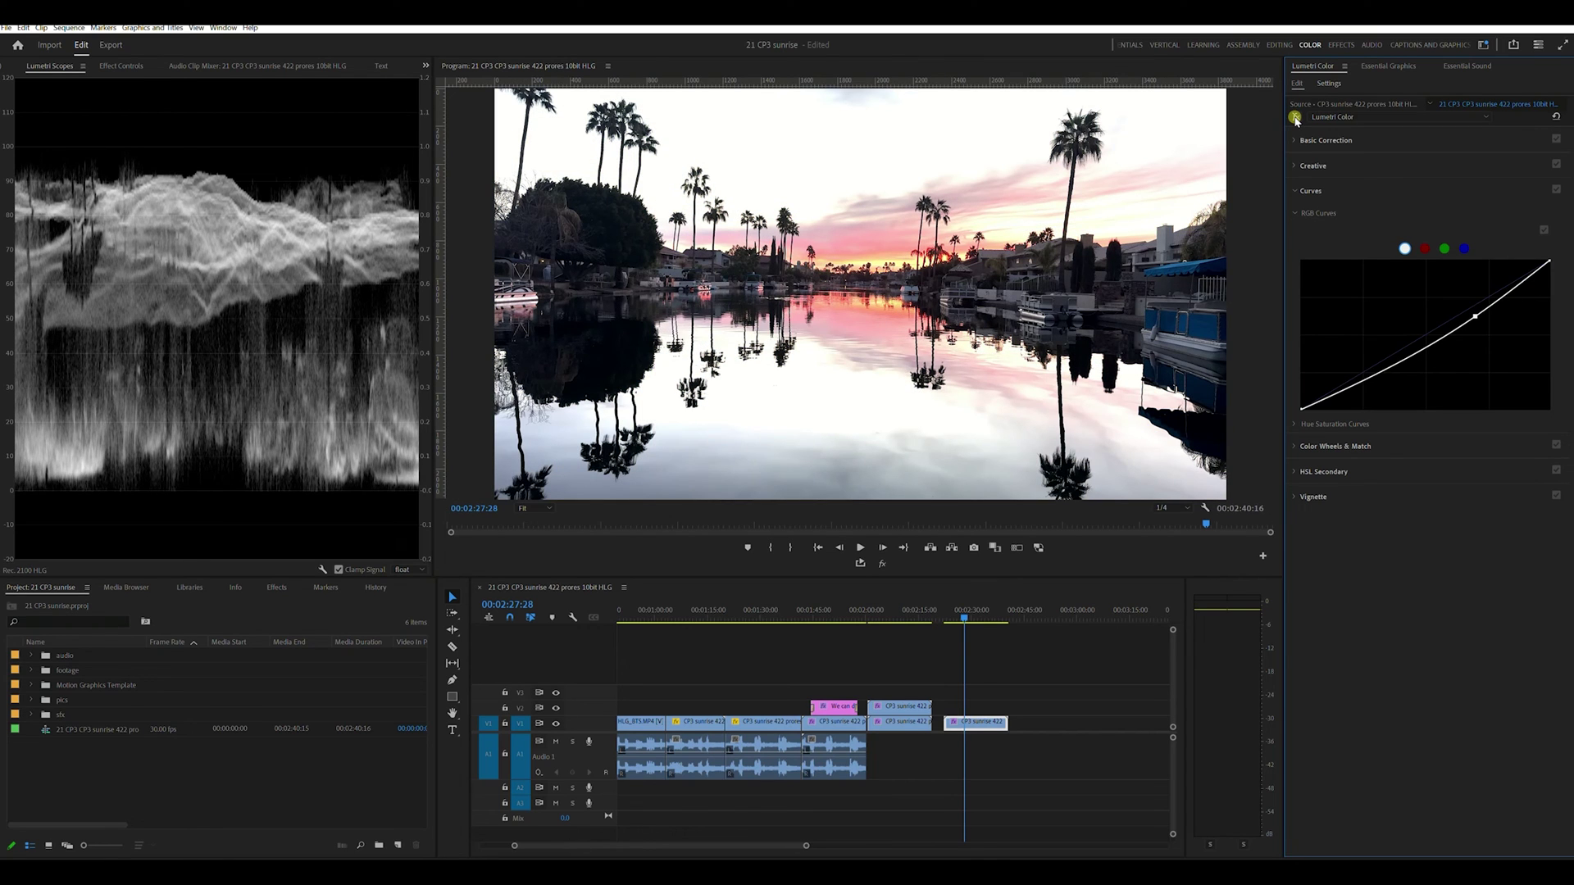
pyautogui.click(1295, 117)
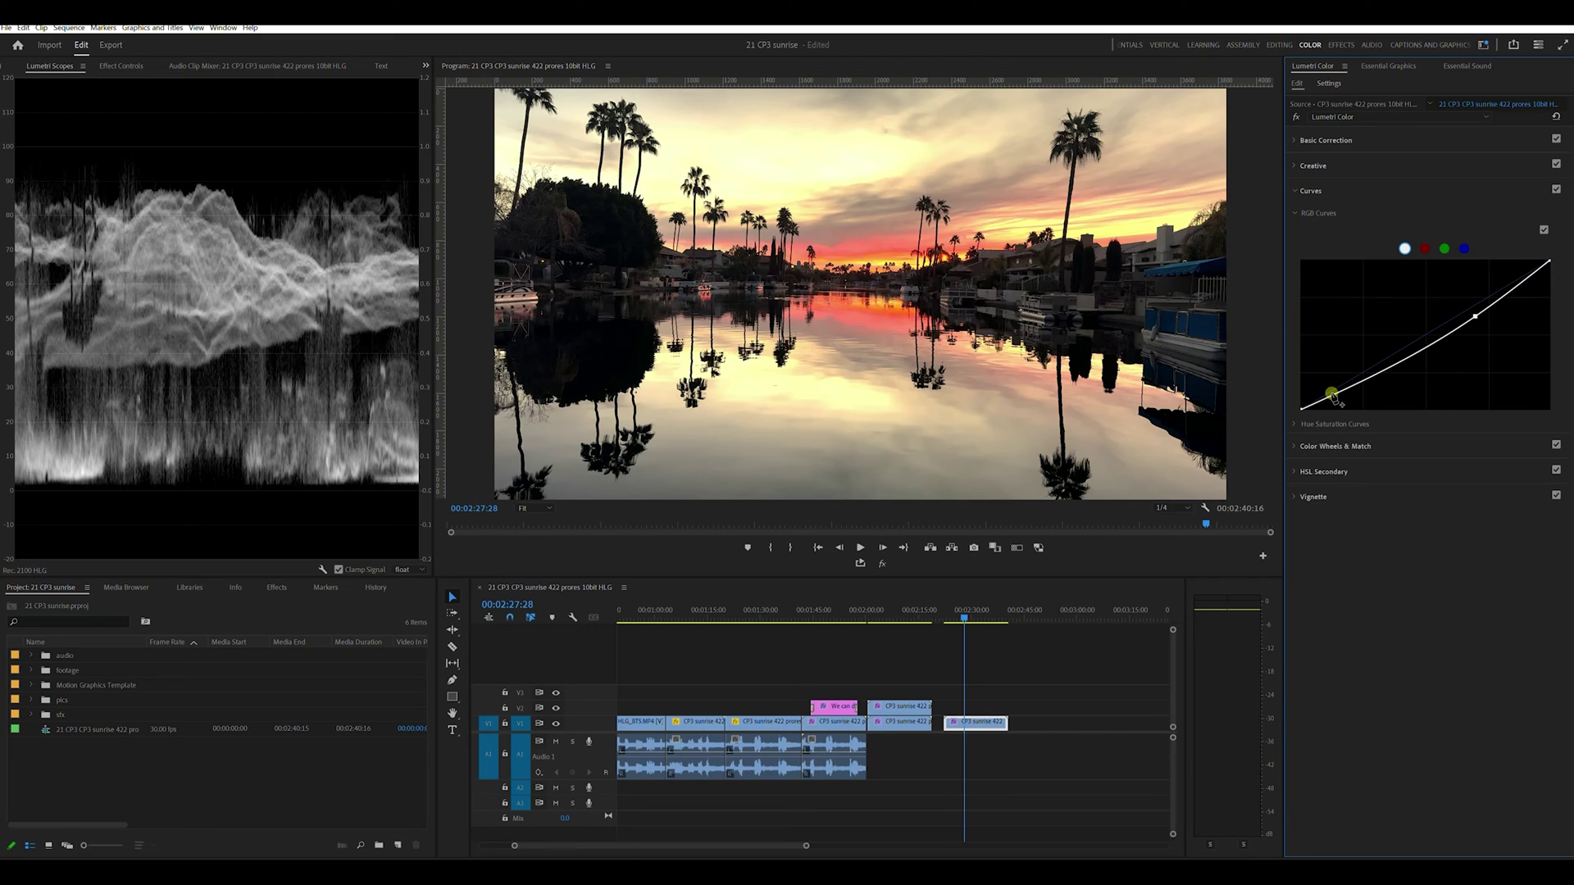
# Add a shadow point and raise the RGB curve's black point, then toggle the grade to compare
pyautogui.click(1328, 398)
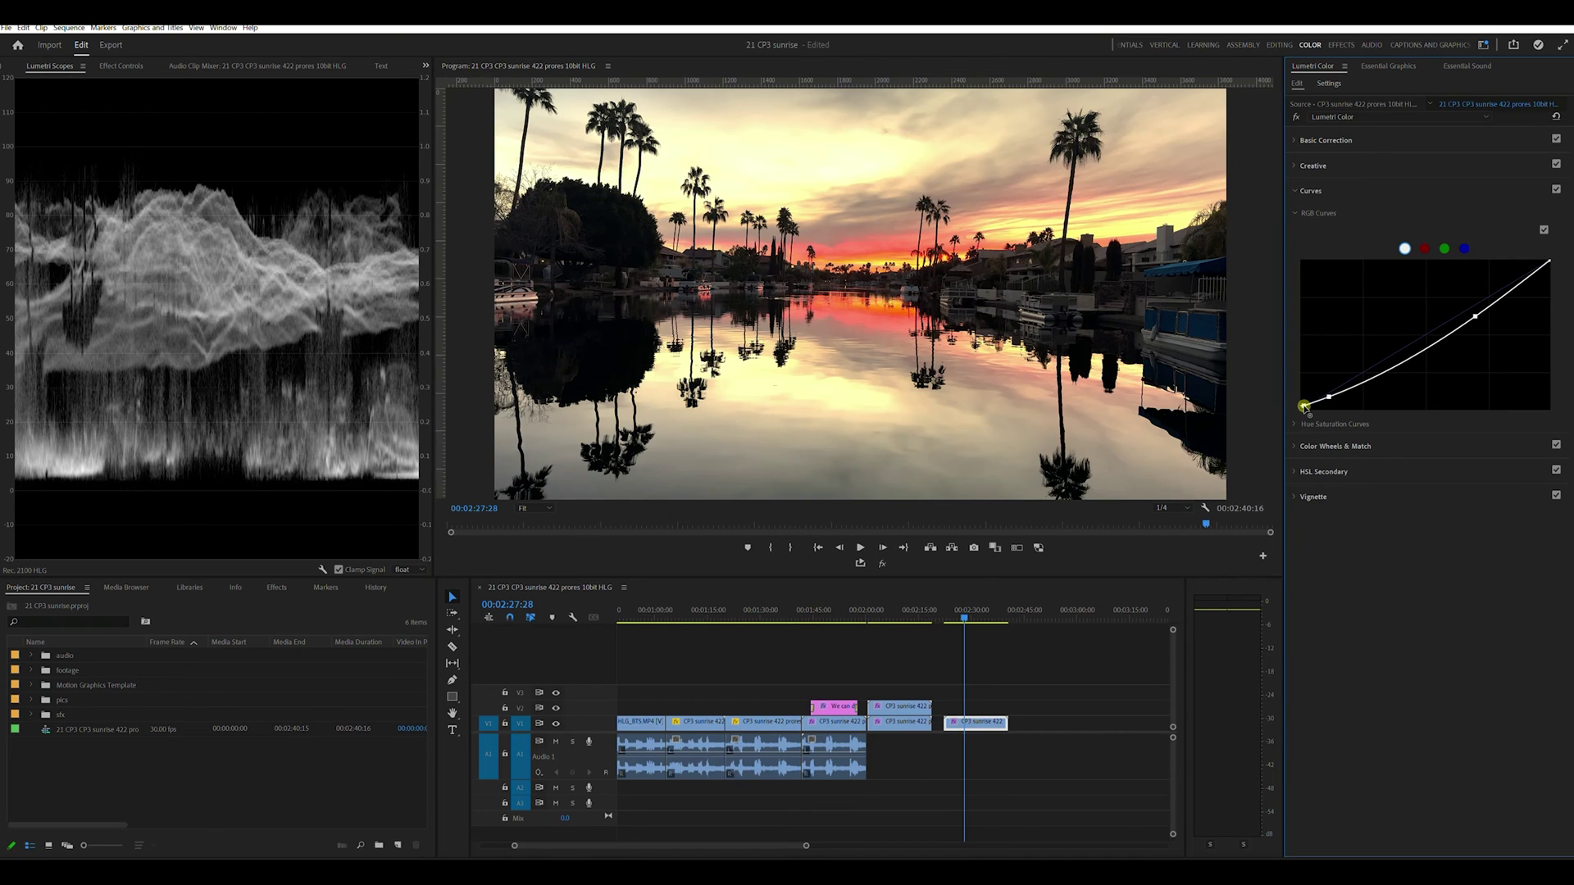
pyautogui.moveTo(1303, 410); pyautogui.dragTo(1301, 403)
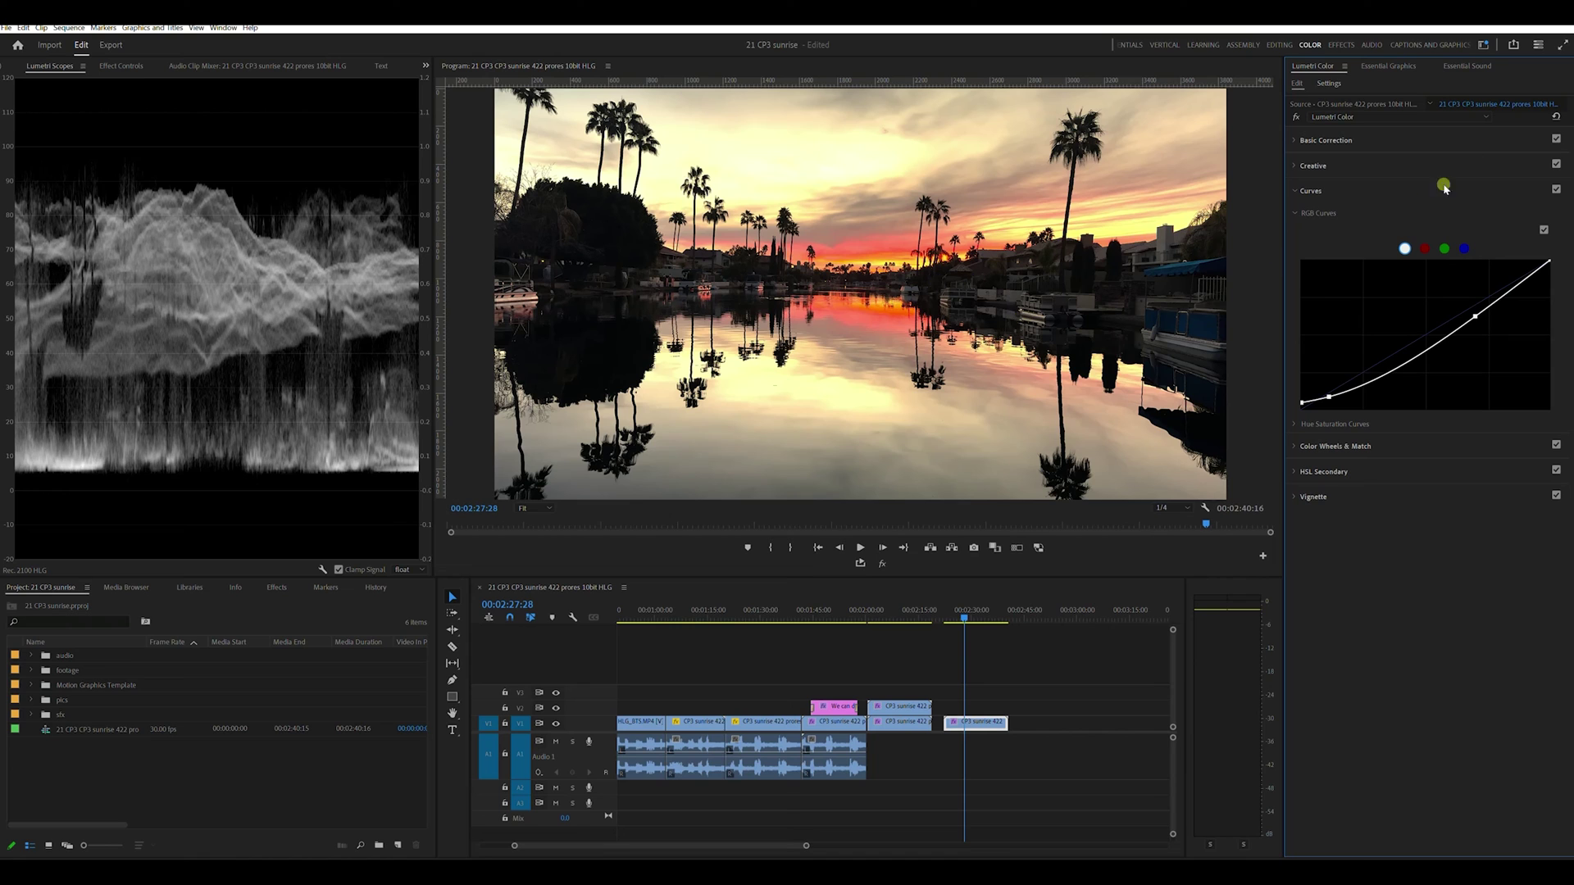
pyautogui.click(1295, 118)
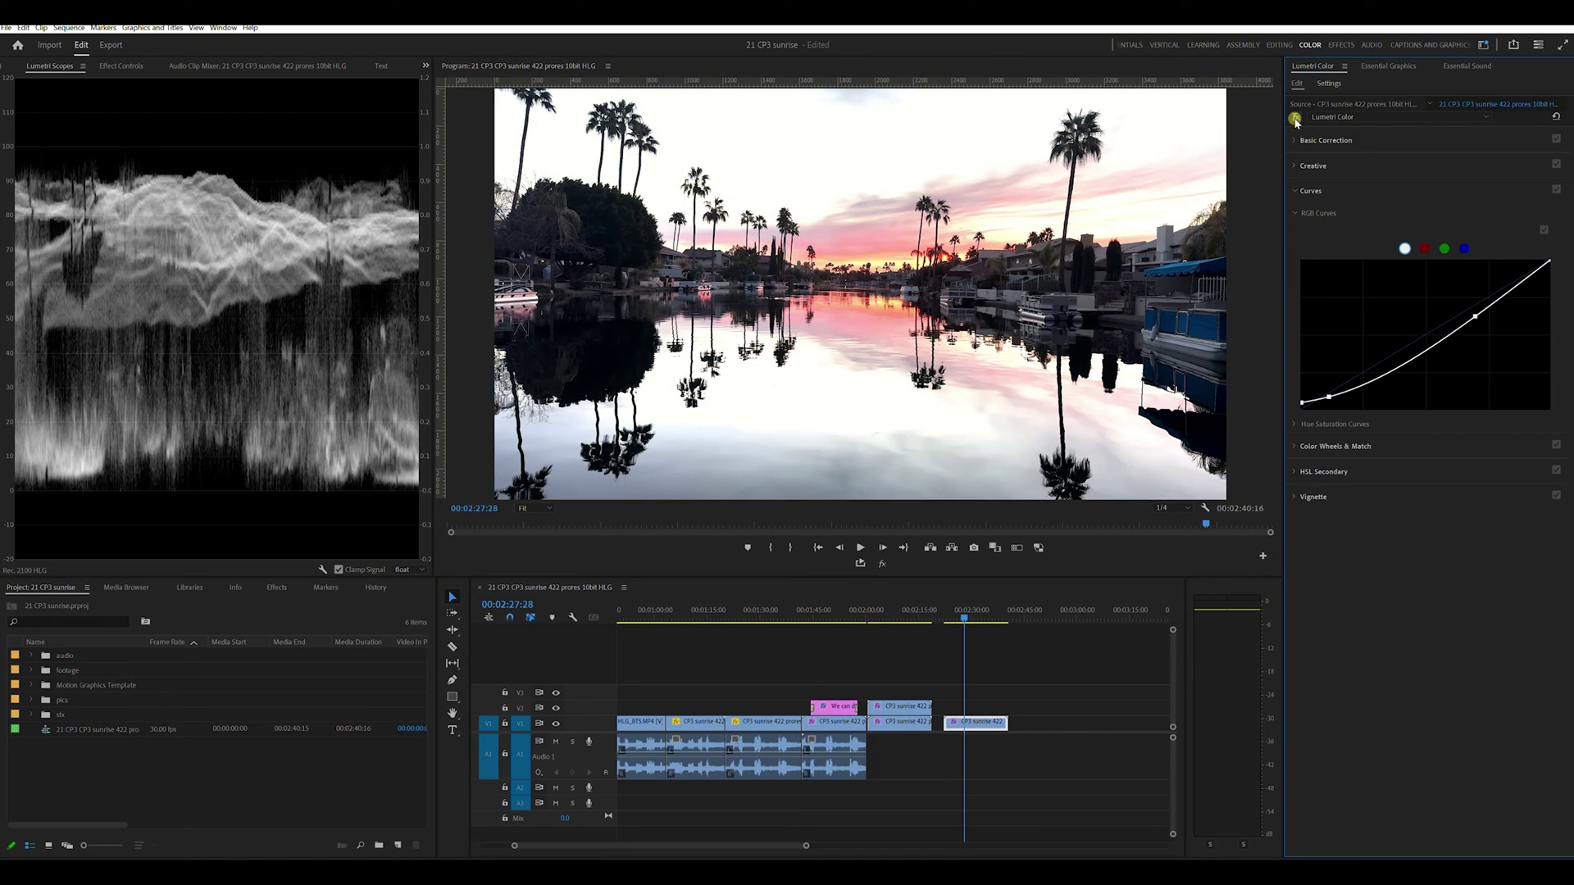
pyautogui.click(1294, 118)
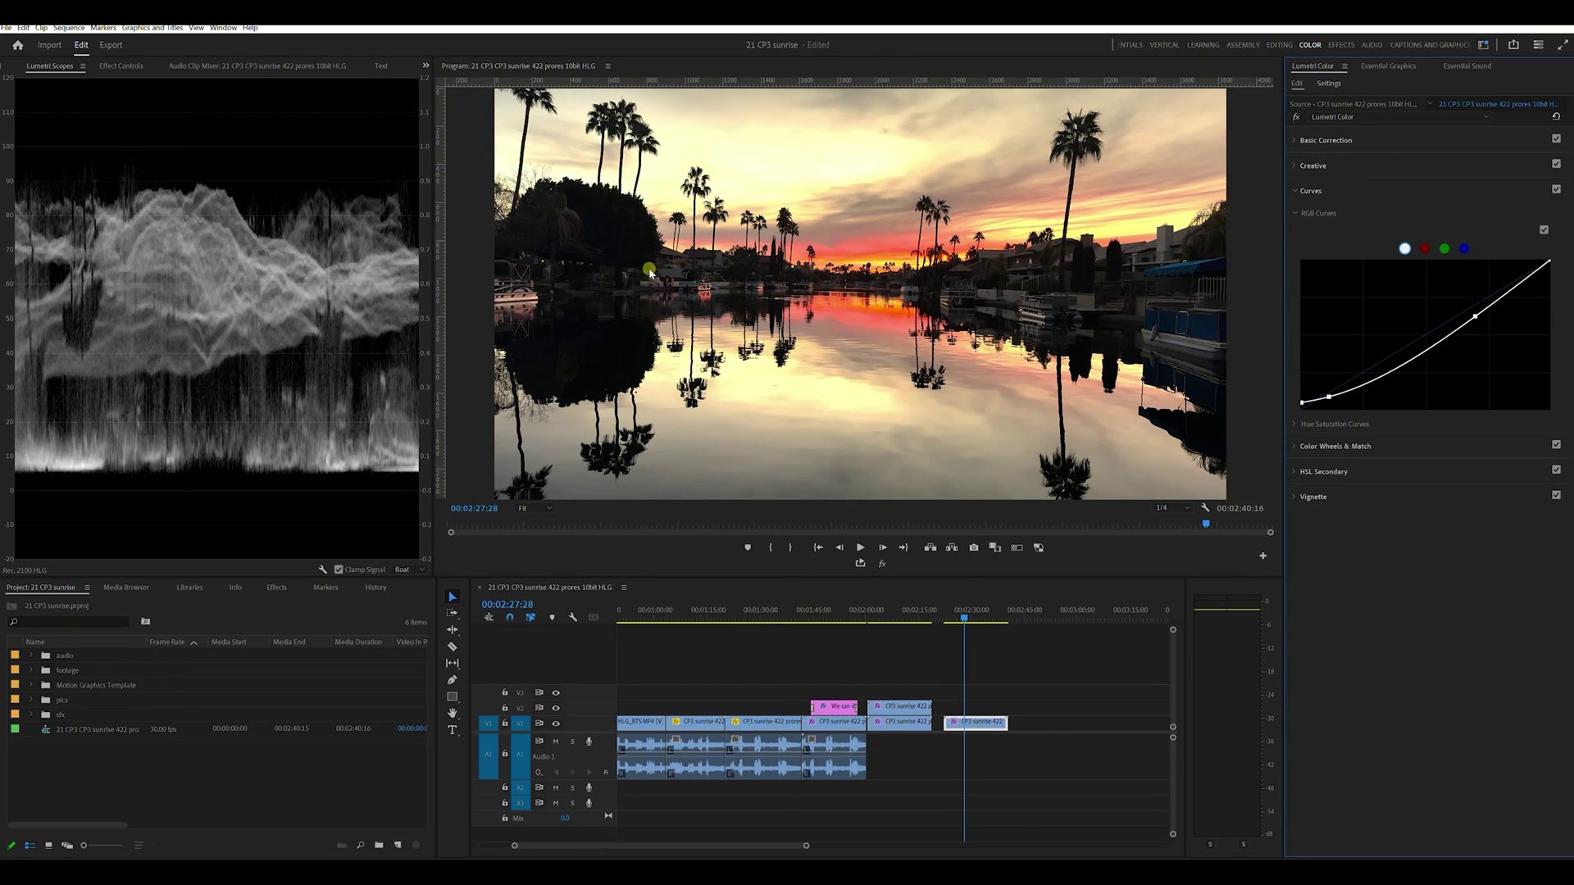
# Maximize the Program Monitor with ` and toggle Global FX Mute for a before/after comparison
pyautogui.click(464, 448)
pyautogui.press('`')
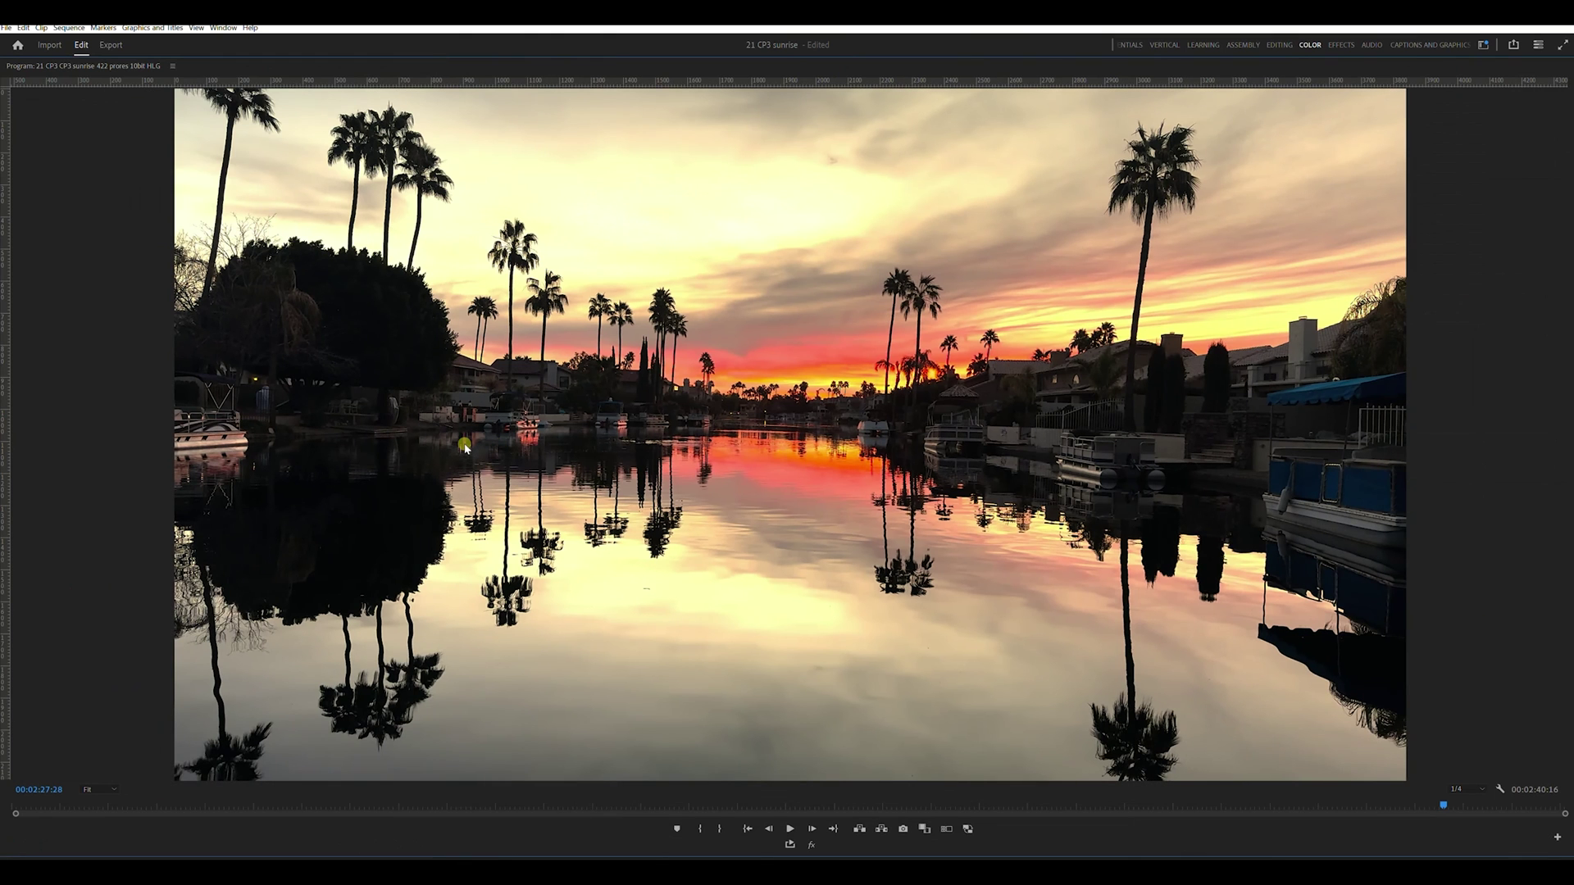
pyautogui.click(811, 845)
pyautogui.click(810, 845)
pyautogui.click(810, 847)
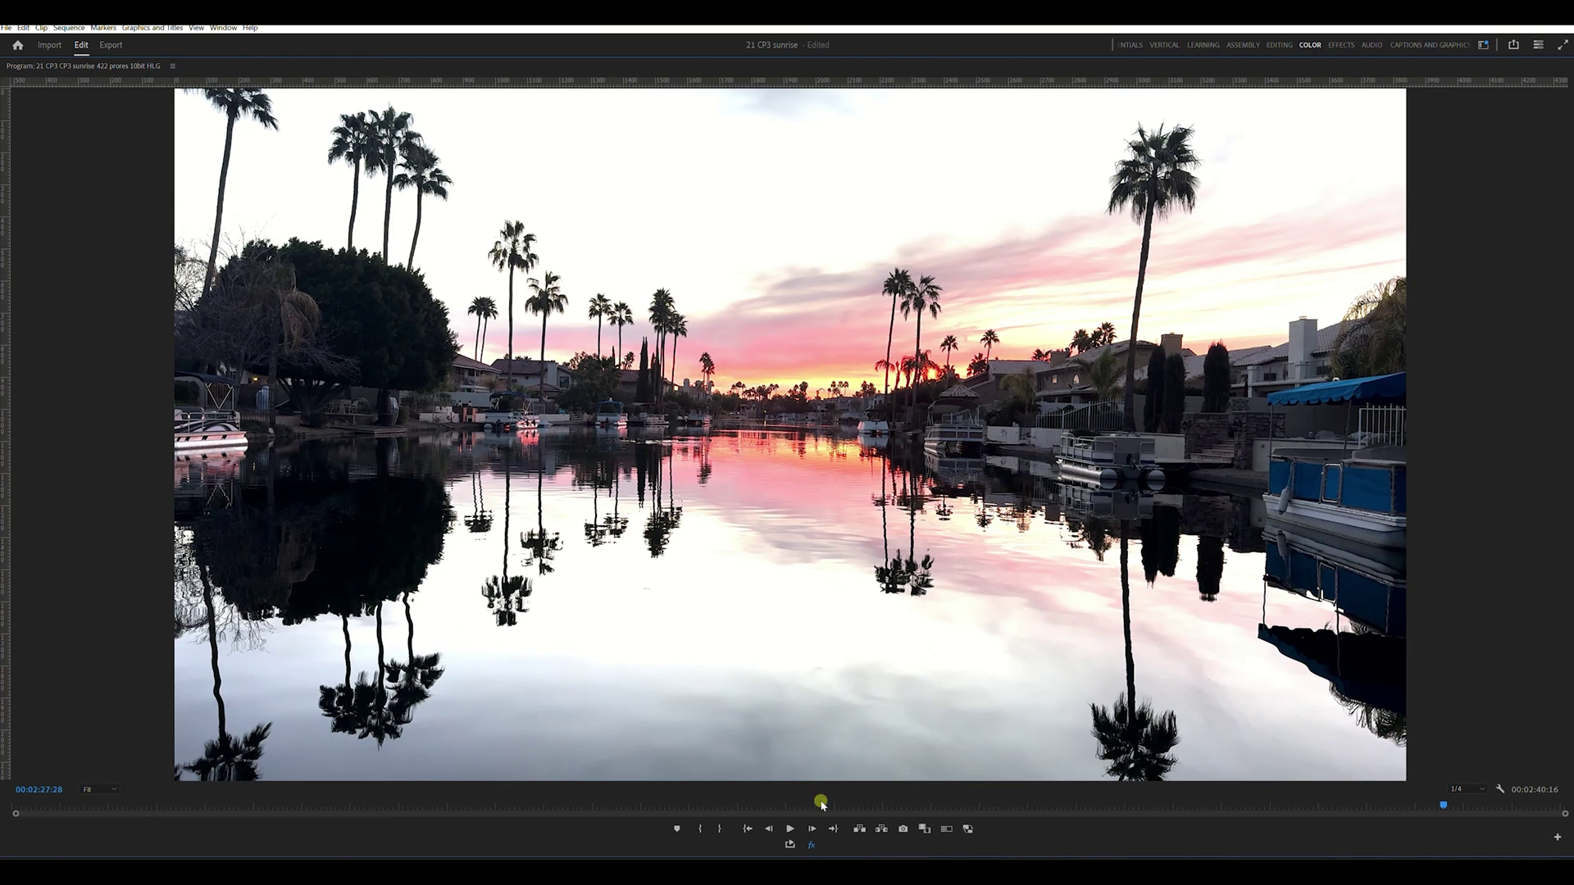
pyautogui.click(814, 847)
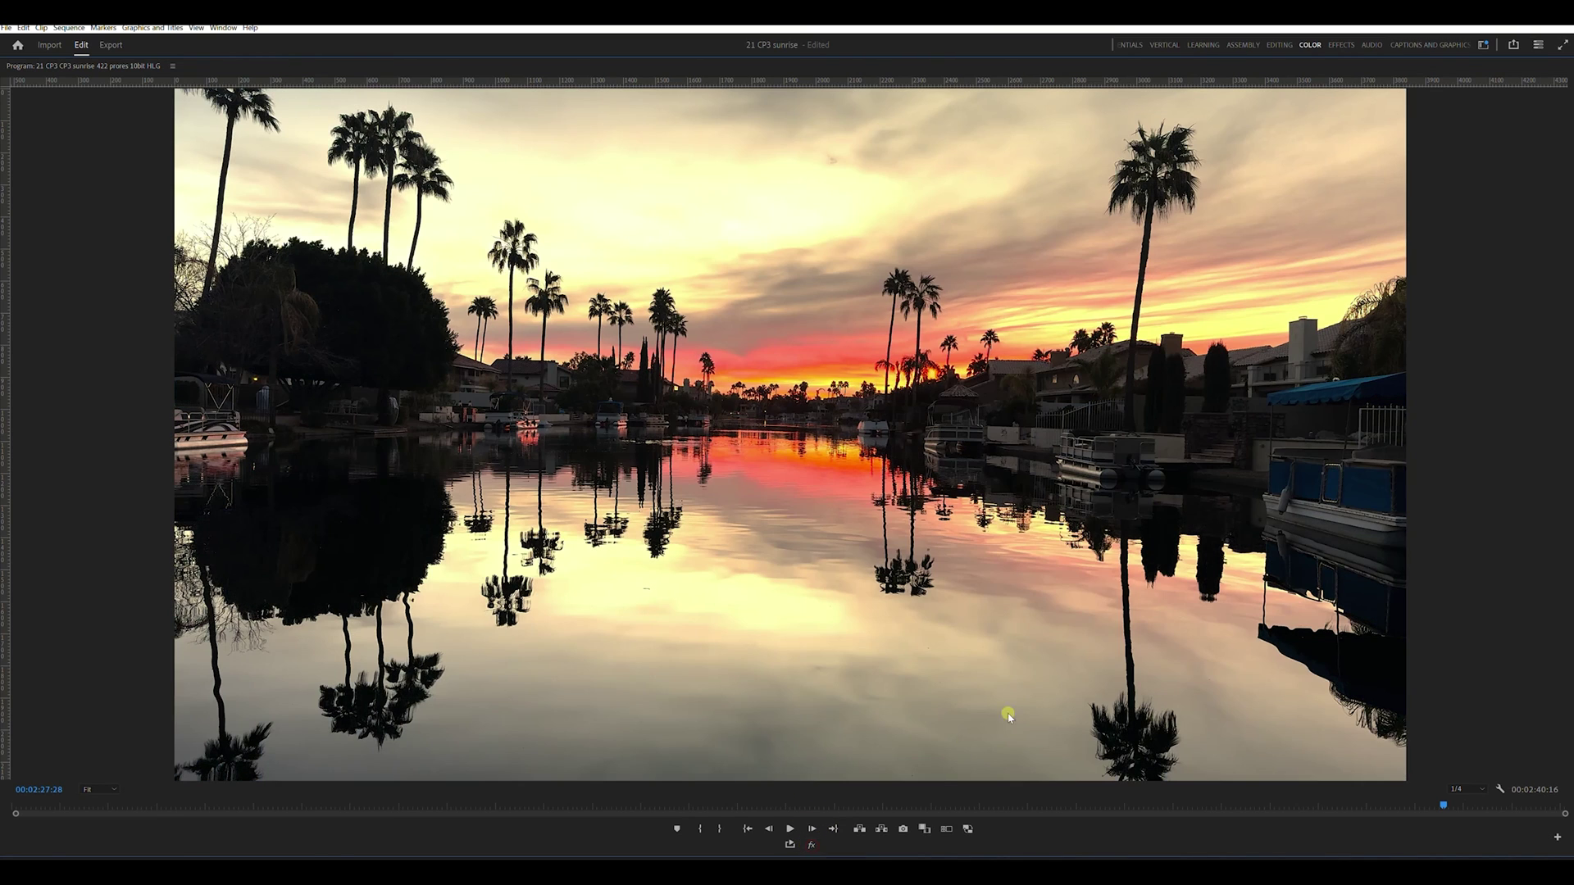